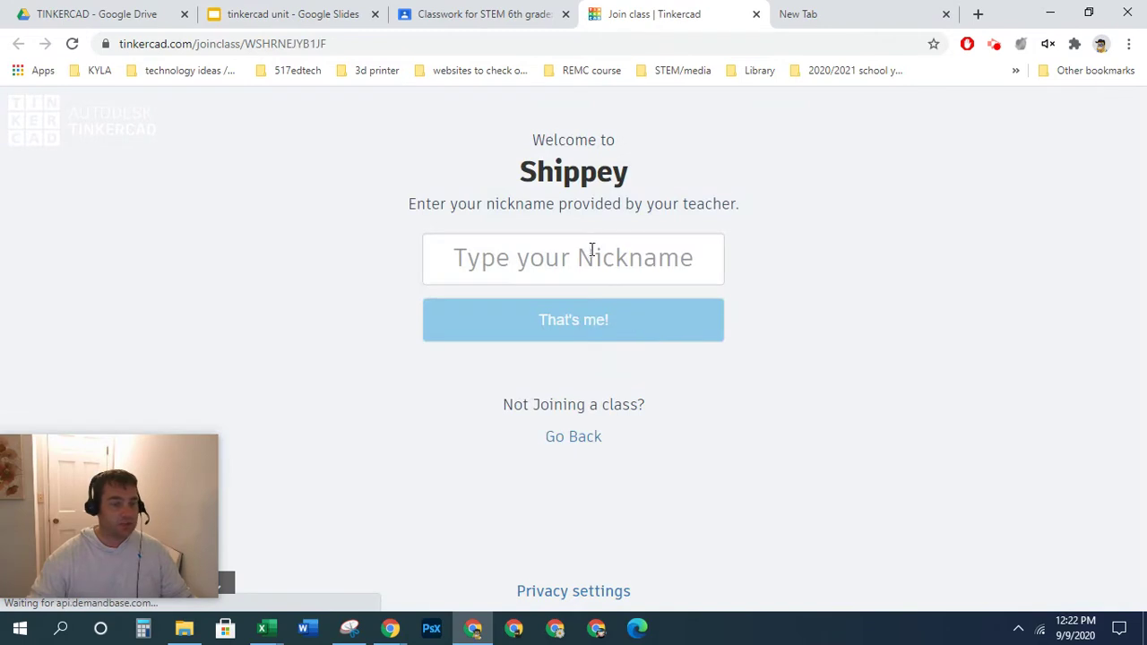
Join the class with the assigned student nickname and create a new 3D design.
click(601, 263)
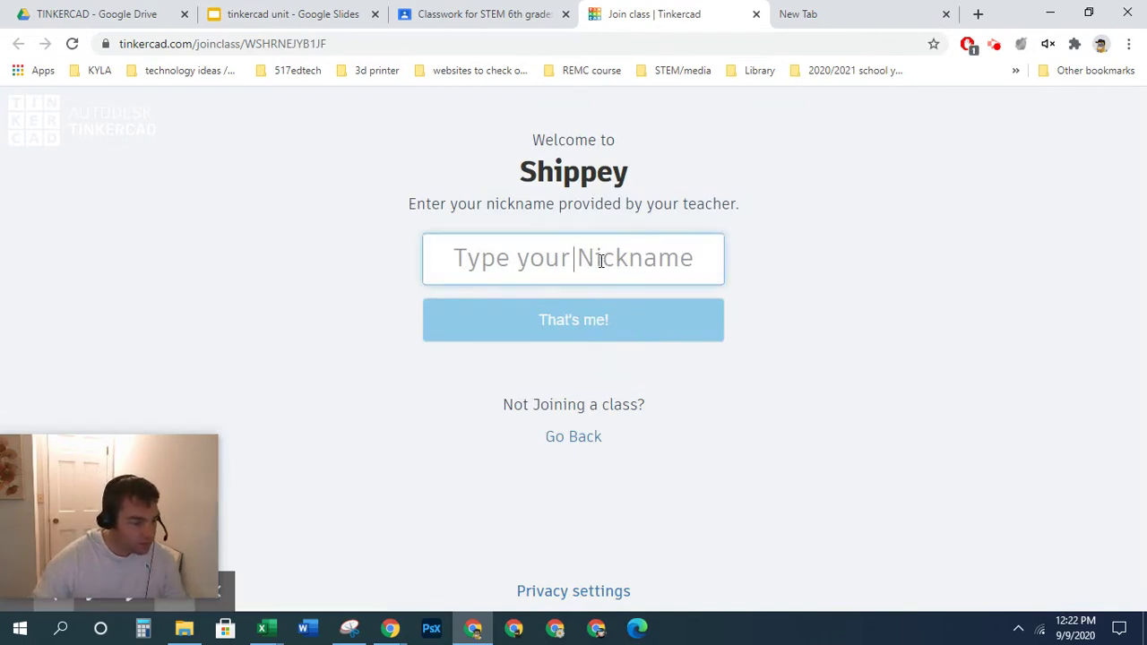
text(eg800)
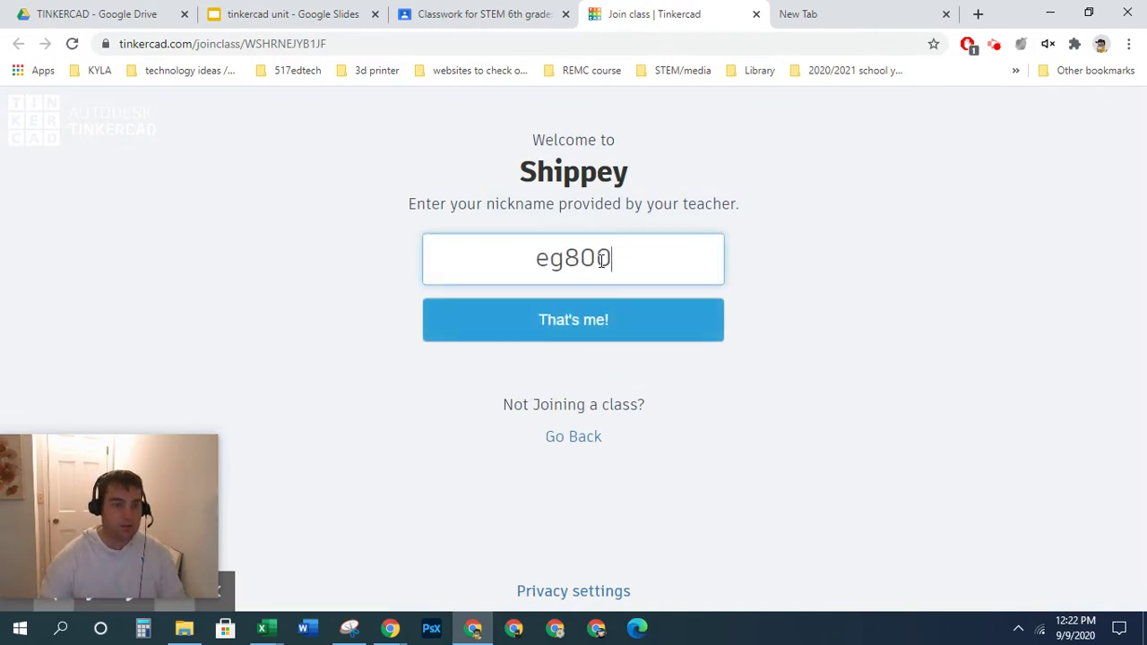
text(7)
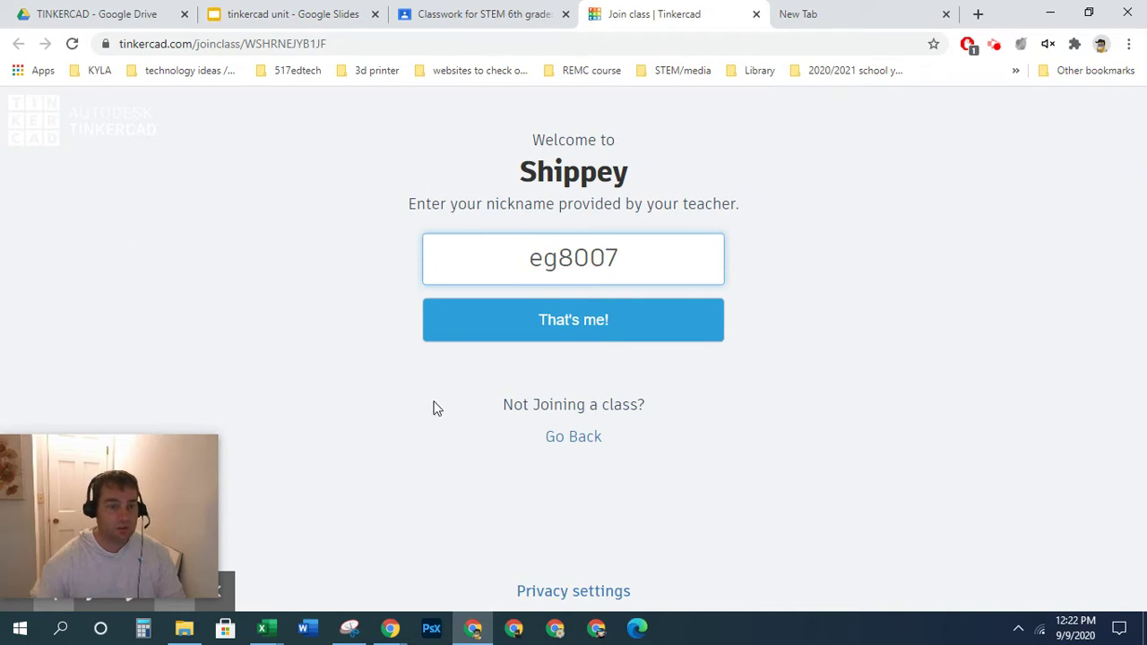
click(650, 323)
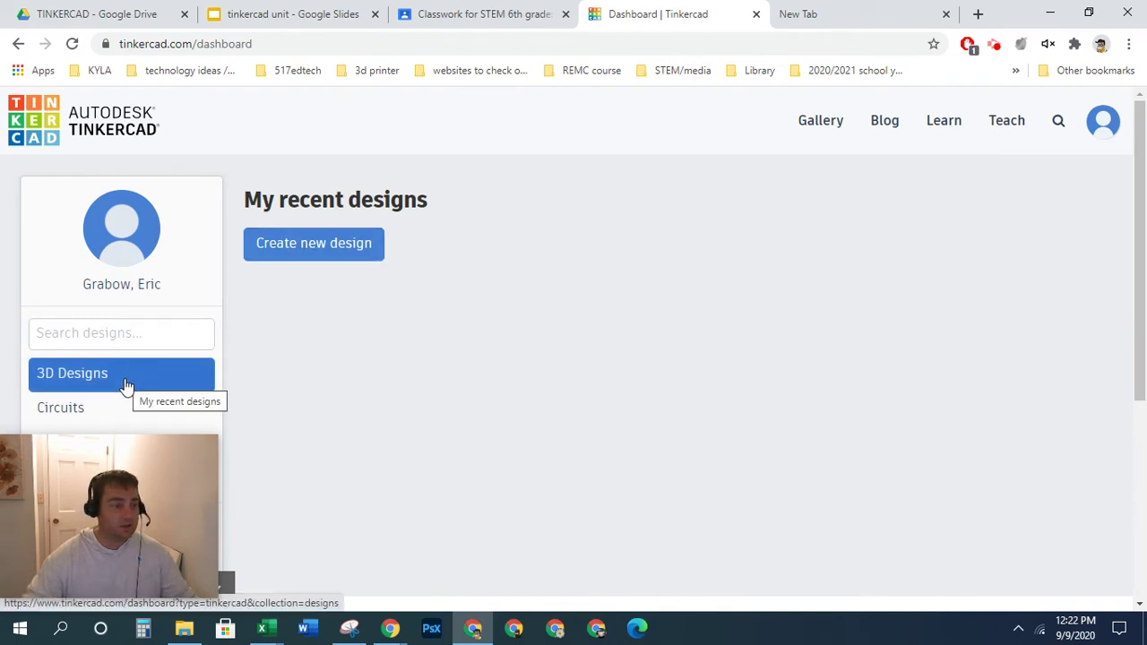
click(338, 249)
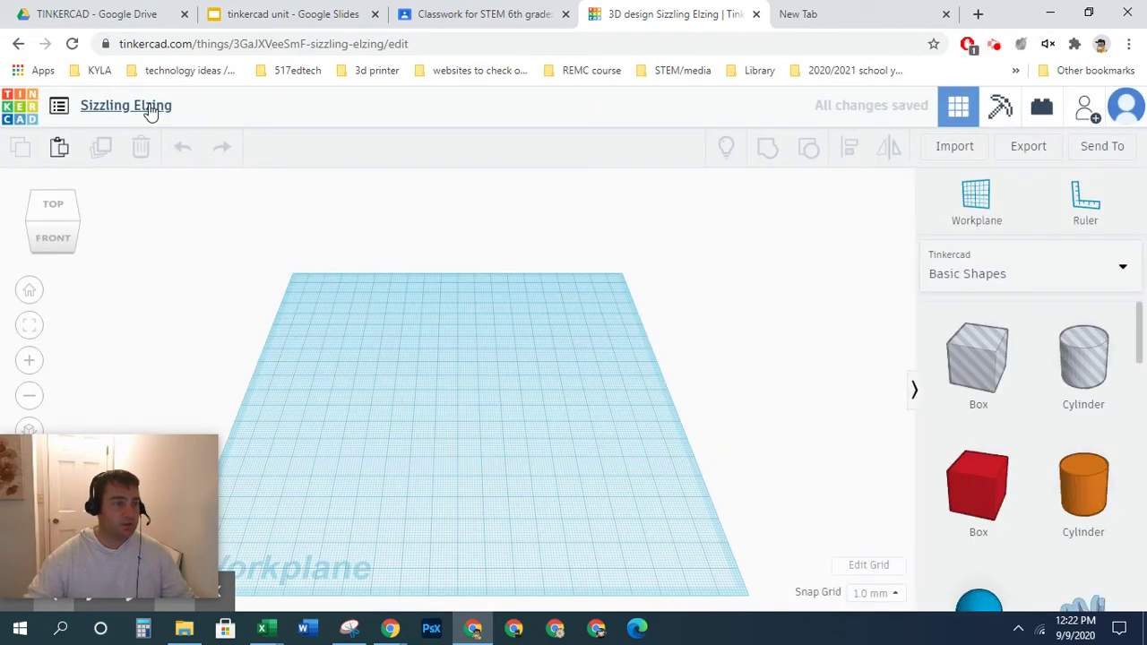
Rename the design to "hall pass" followed by the teacher's surname.
click(150, 107)
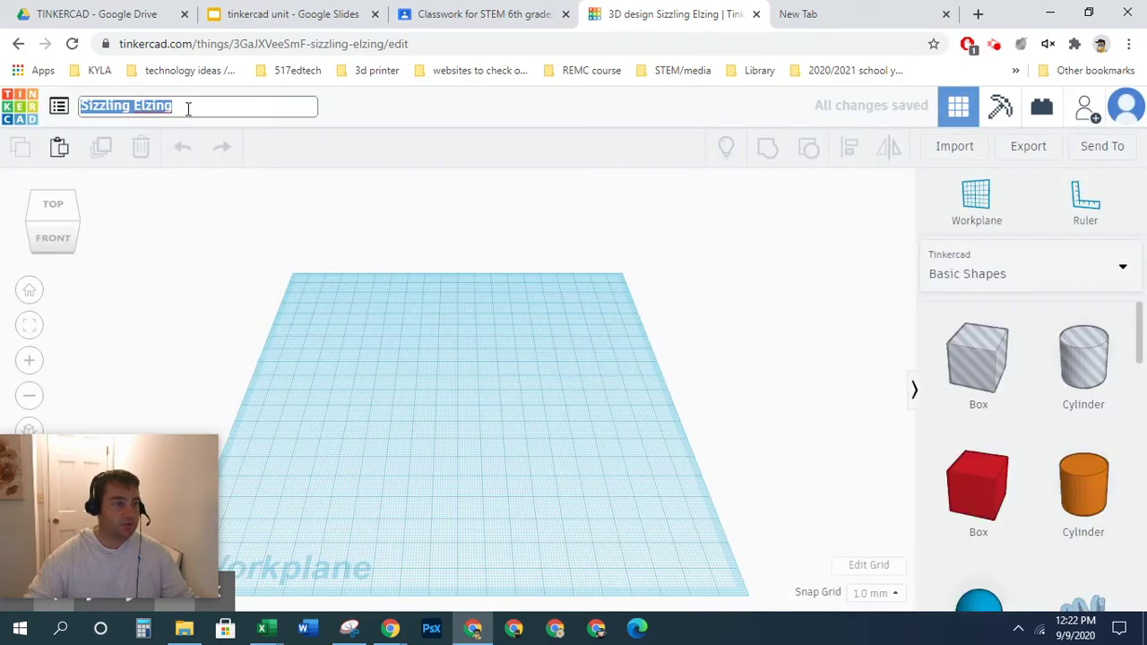
text(hall)
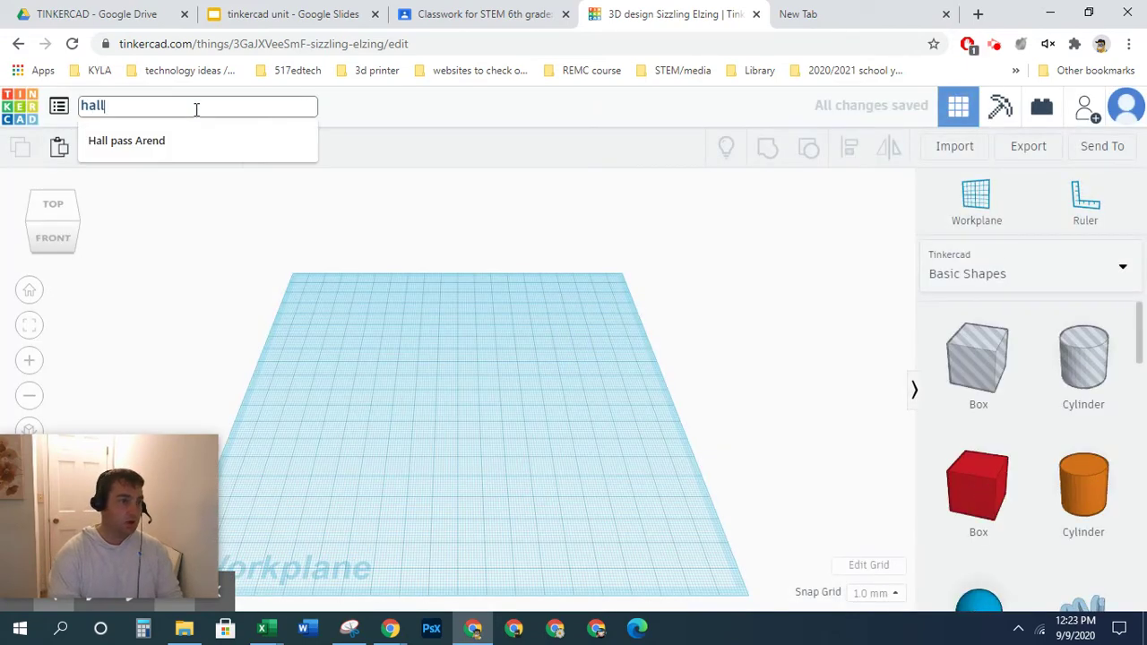
text( pass Shippey)
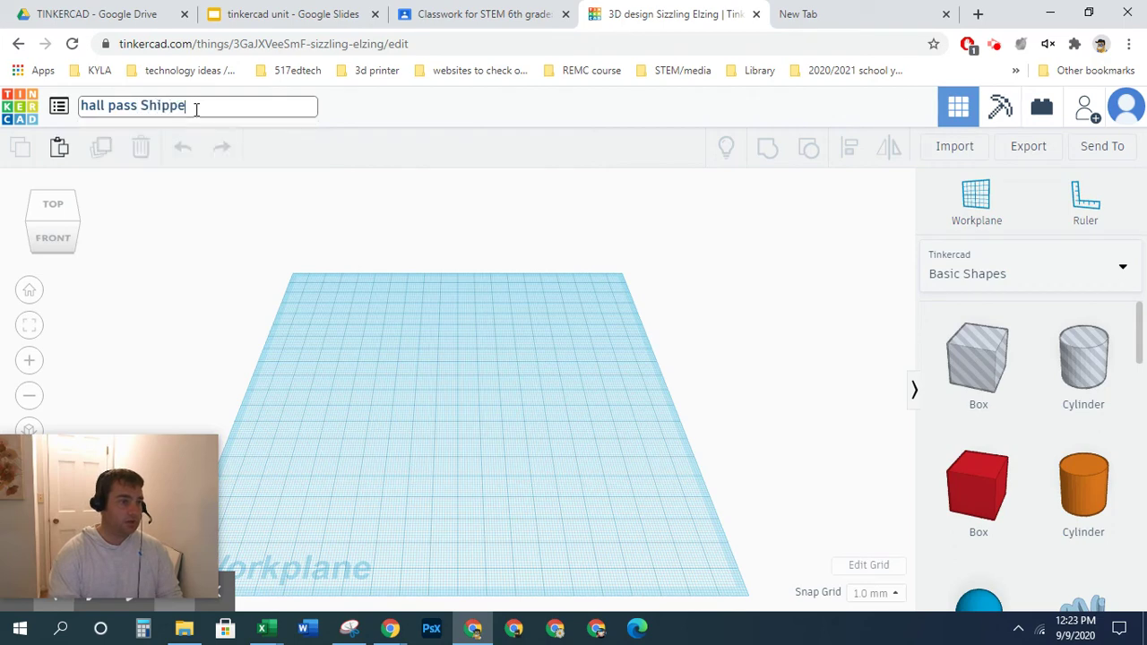
click(735, 252)
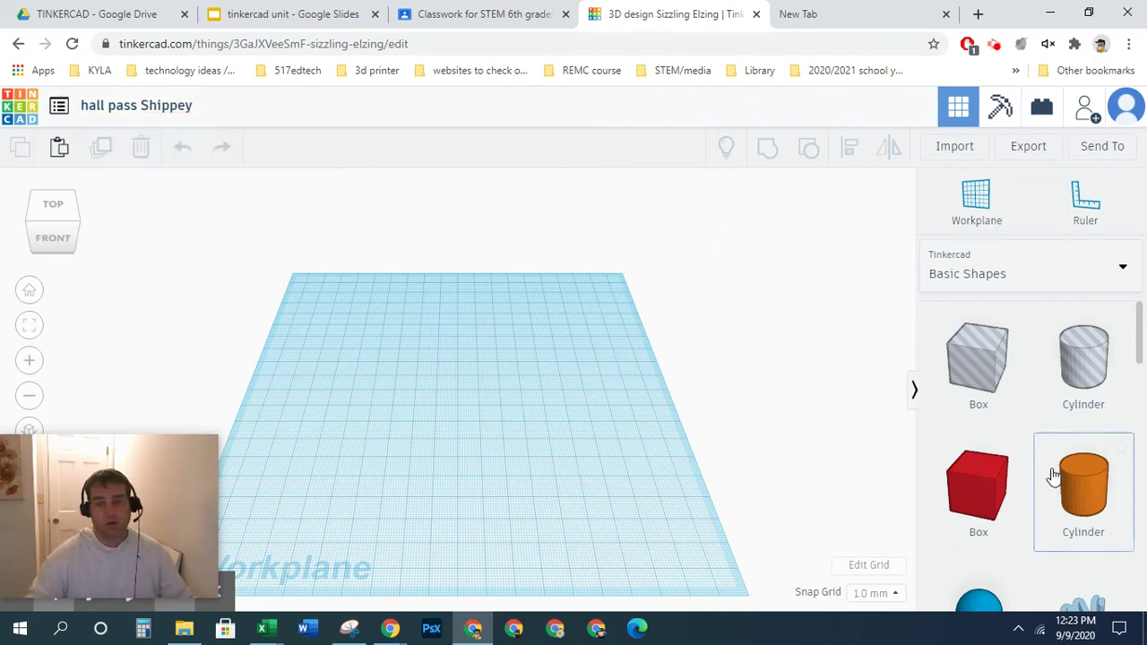
Place a solid red box from the basic shapes on the workplane.
scroll(1070, 430, down, 3)
scroll(1071, 465, up, 3)
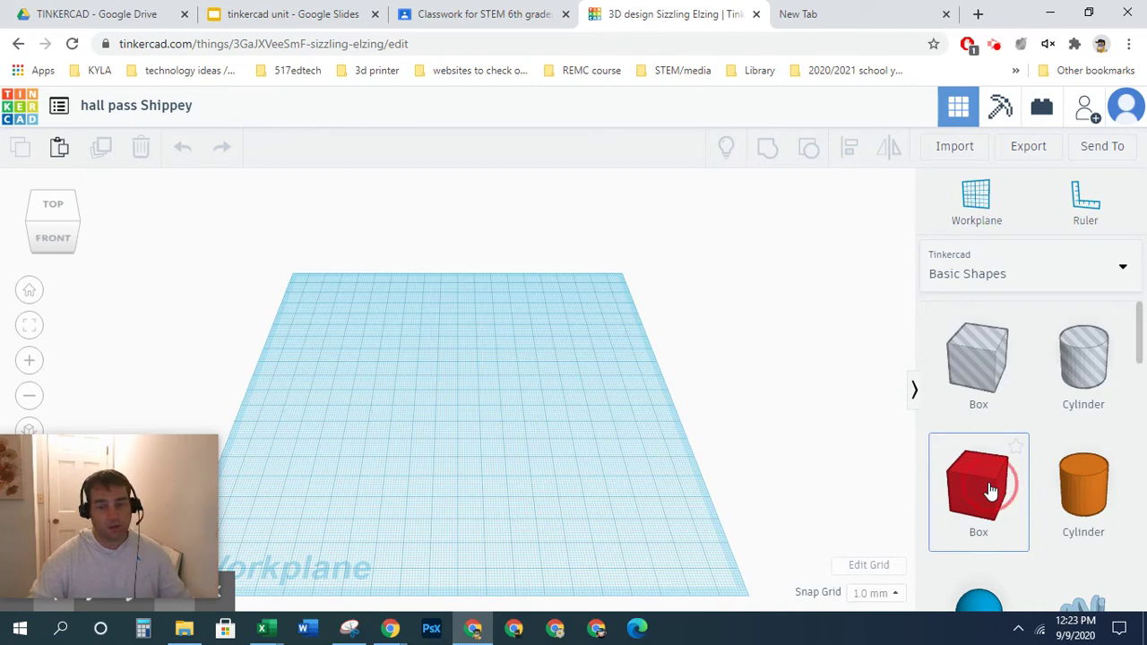
drag(985, 488, 395, 390)
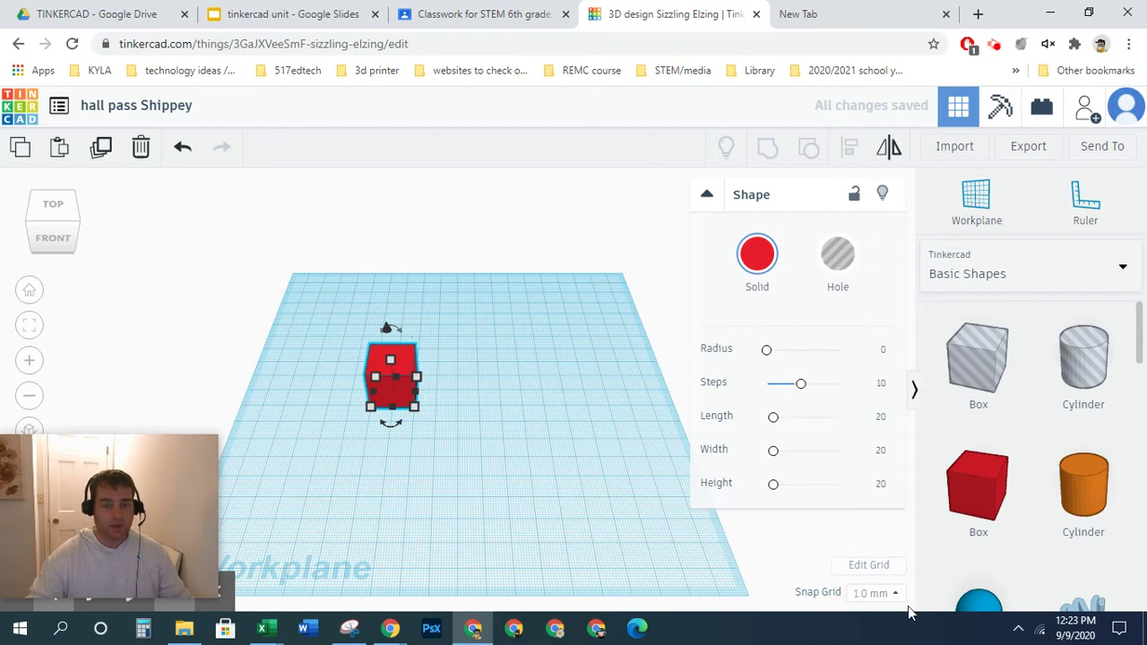
click(897, 595)
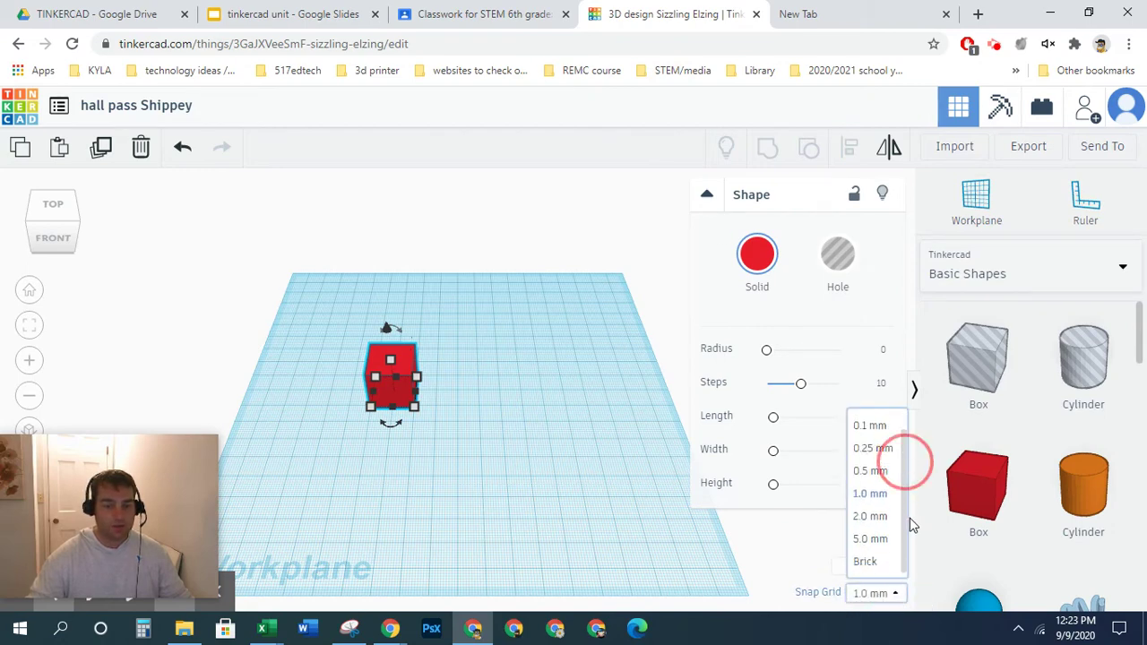
scroll(903, 465, down, 1)
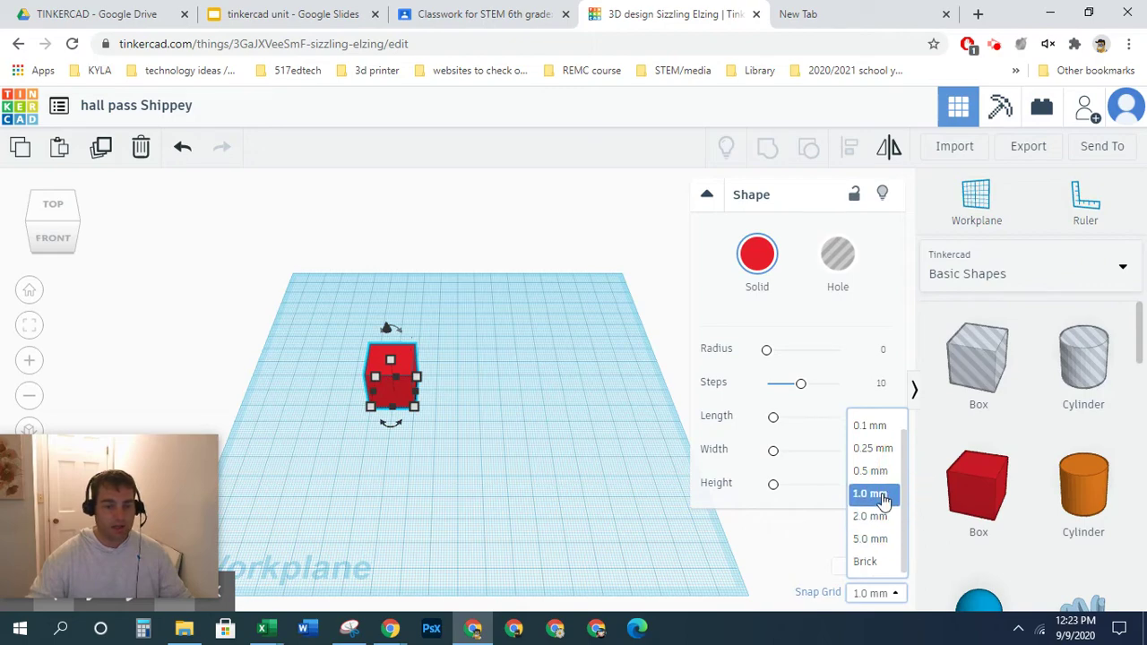
scroll(418, 448, up, 5)
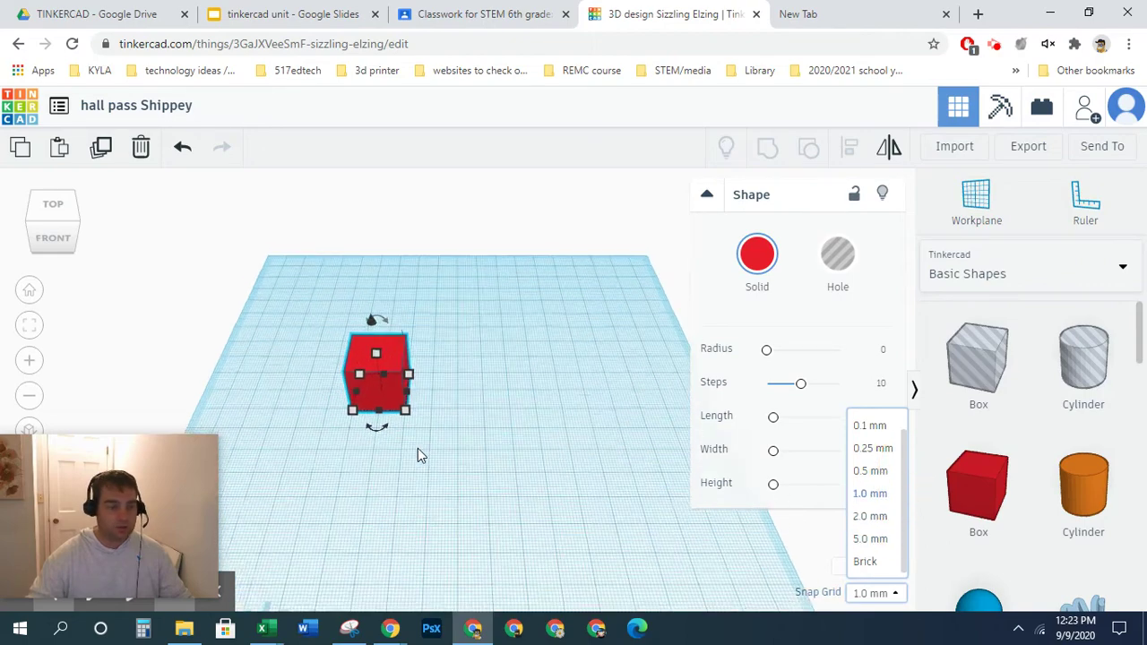
scroll(430, 439, up, 2)
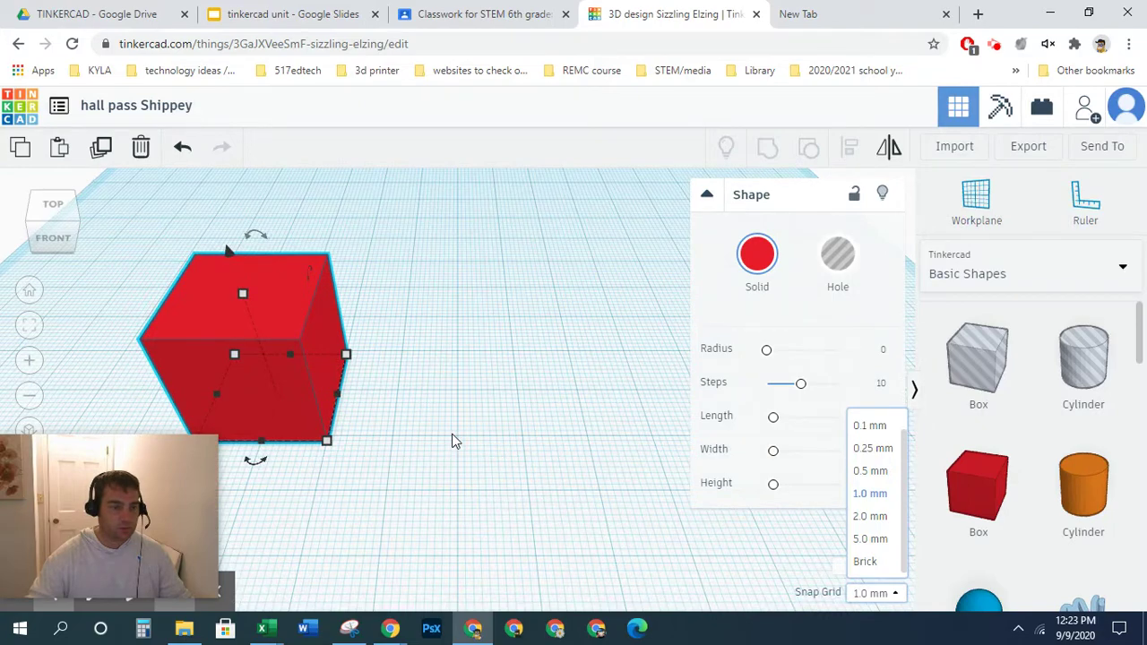
scroll(448, 439, down, 6)
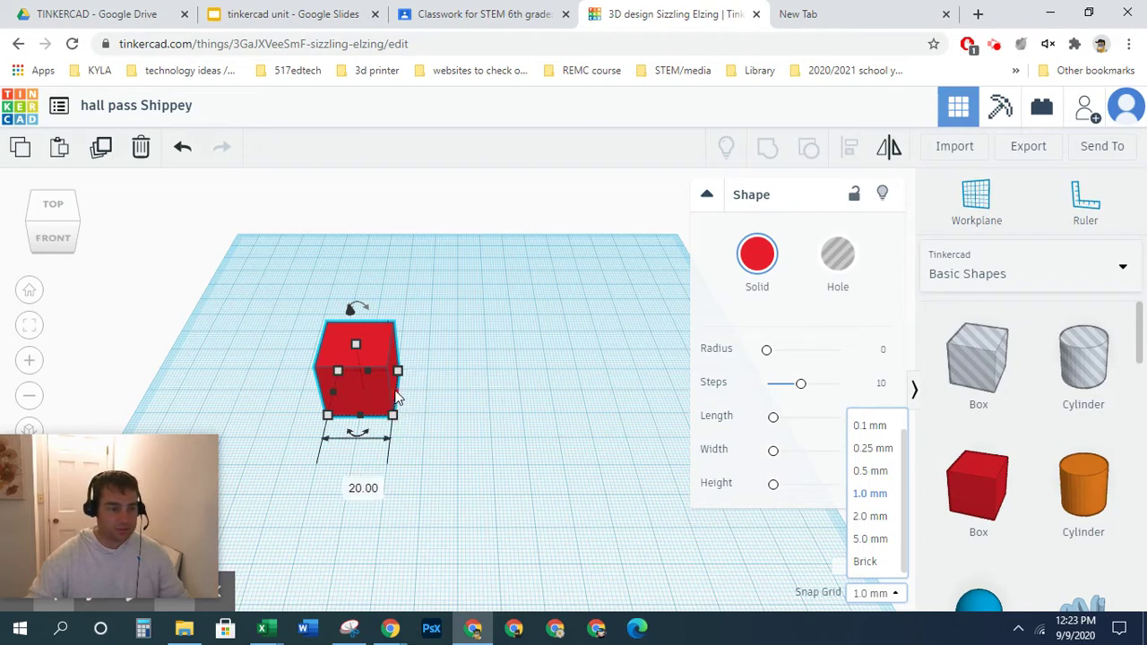
Stretch the box's footprint into a wide rectangle about 55 mm deep.
mouse_move(351, 437)
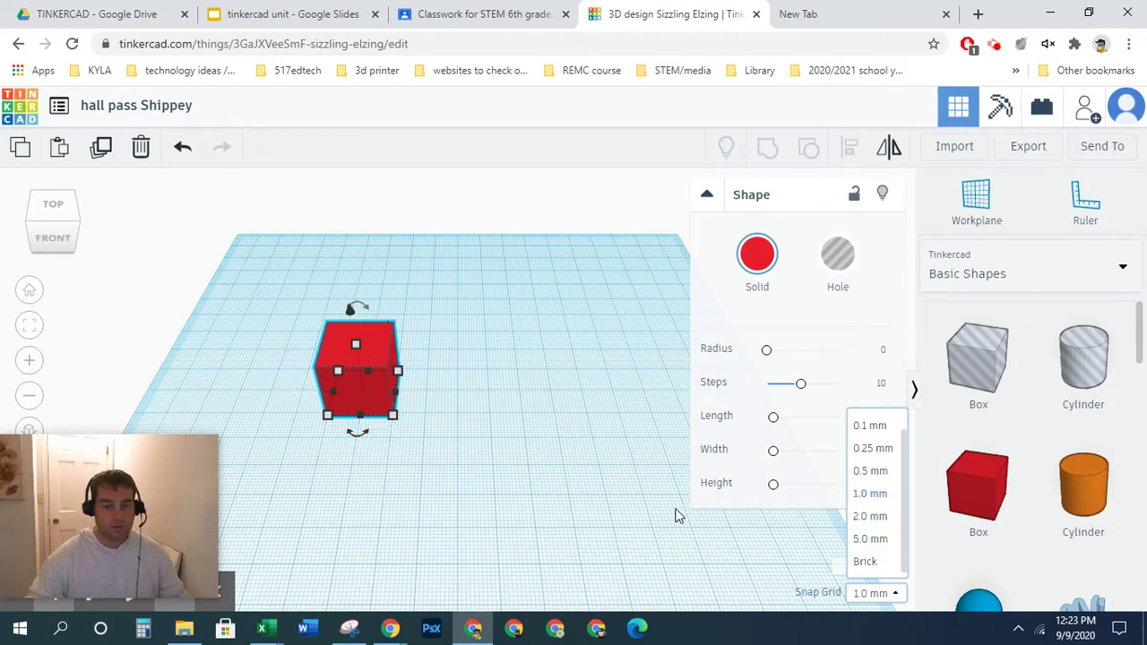
mouse_move(401, 398)
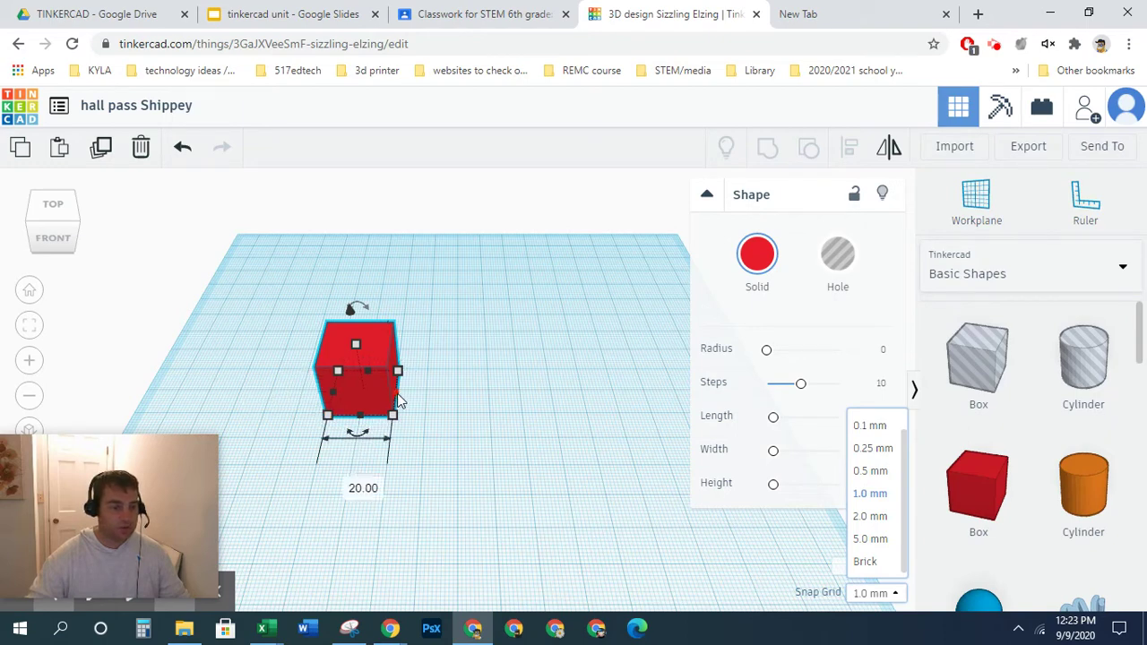
drag(399, 401, 640, 402)
drag(487, 421, 489, 516)
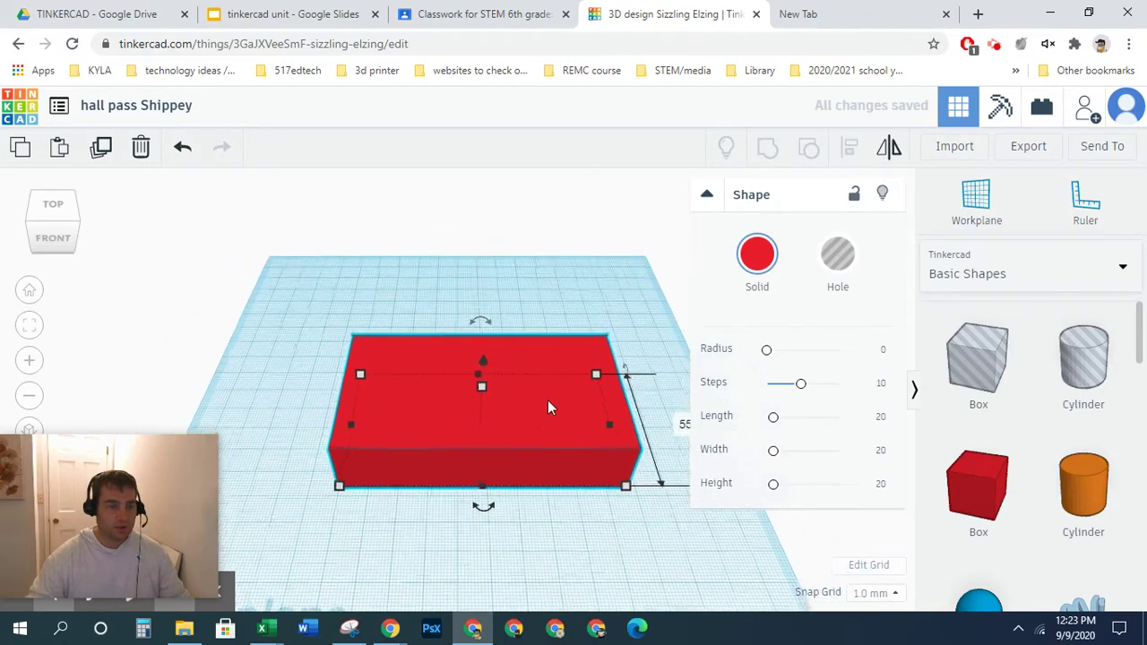
Lower the red box's height to about 7 mm to form a thin plate.
right_drag(547, 399, 570, 474)
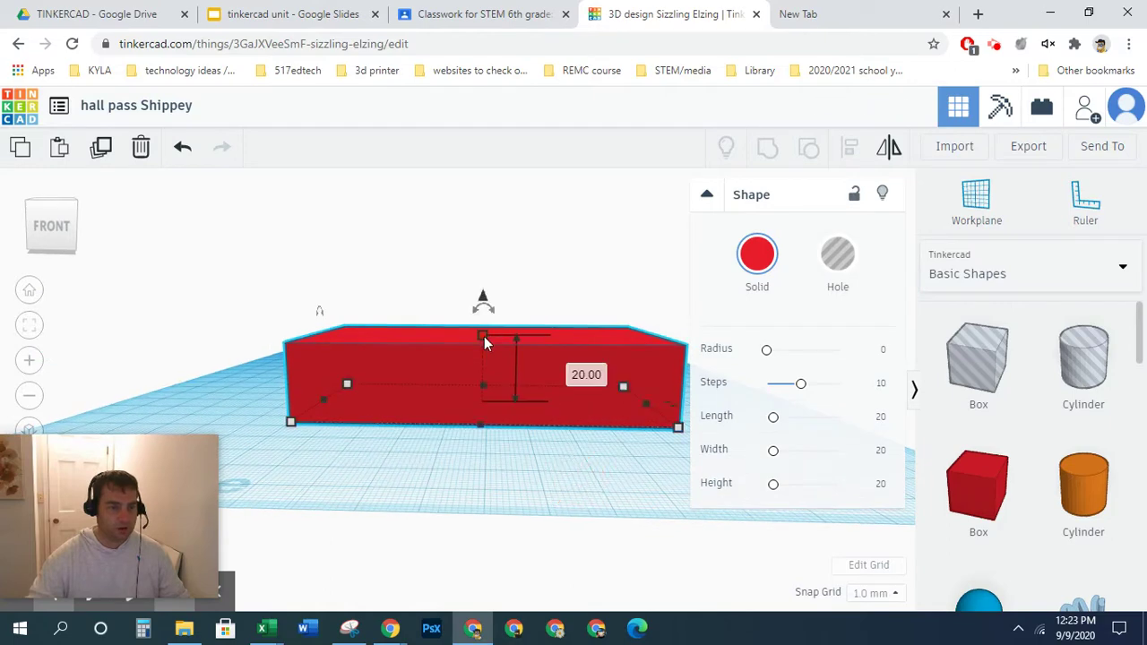
drag(484, 336, 481, 386)
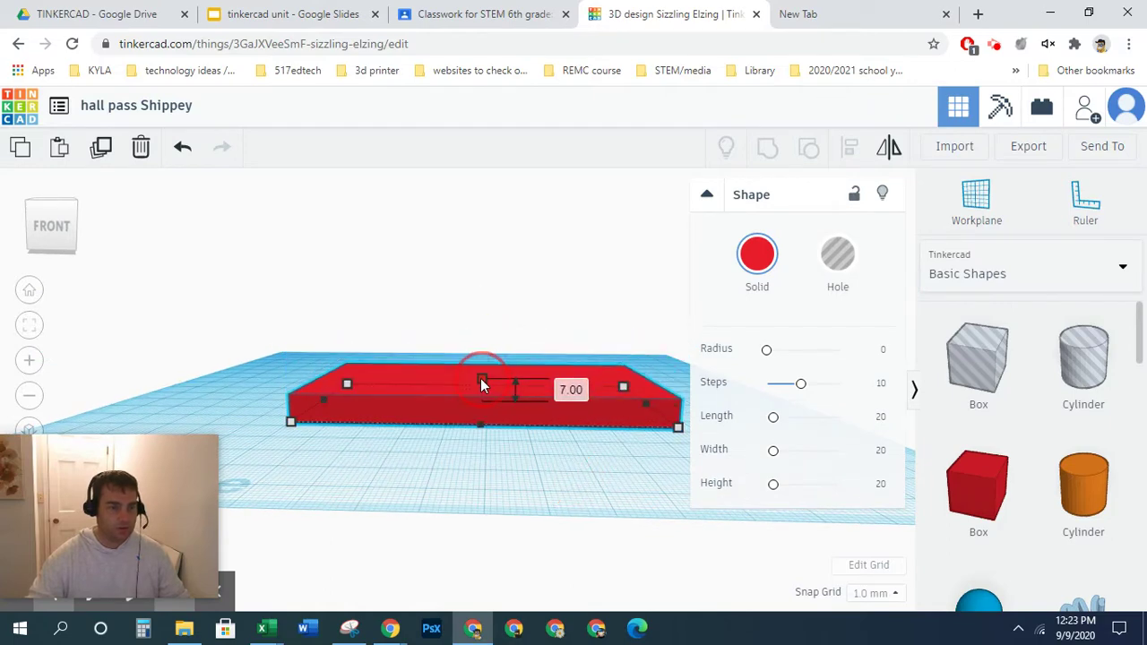
click(535, 481)
Move the red plate about 23 mm along one axis and 11 mm along the other, toward the workplane's middle.
right_drag(672, 390, 499, 540)
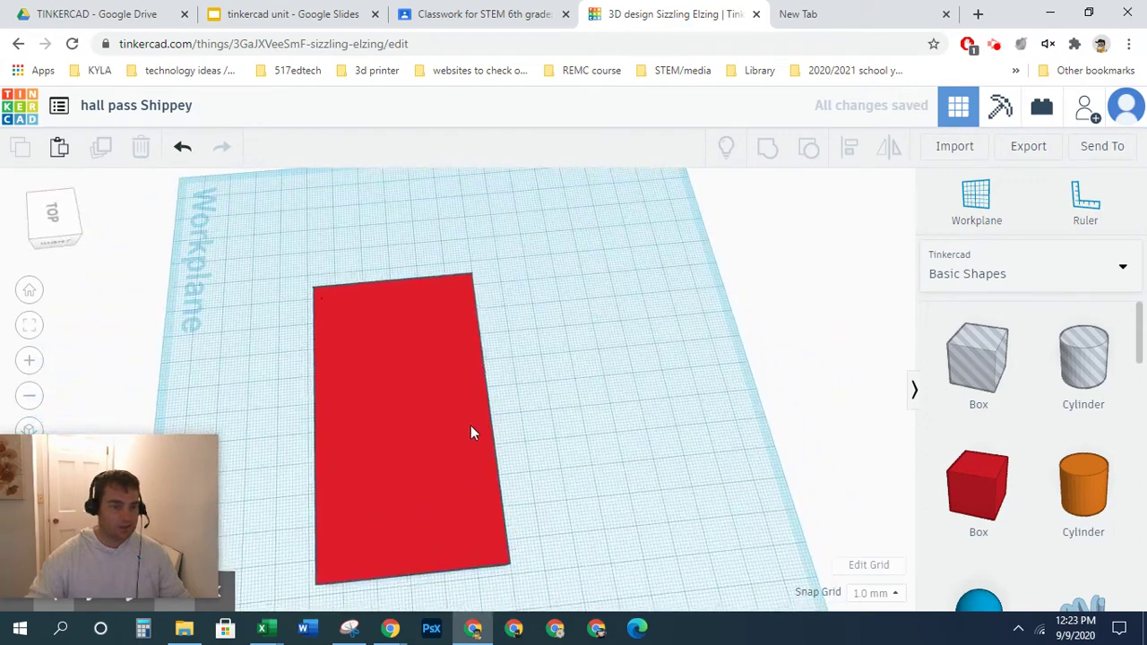
drag(472, 432, 487, 402)
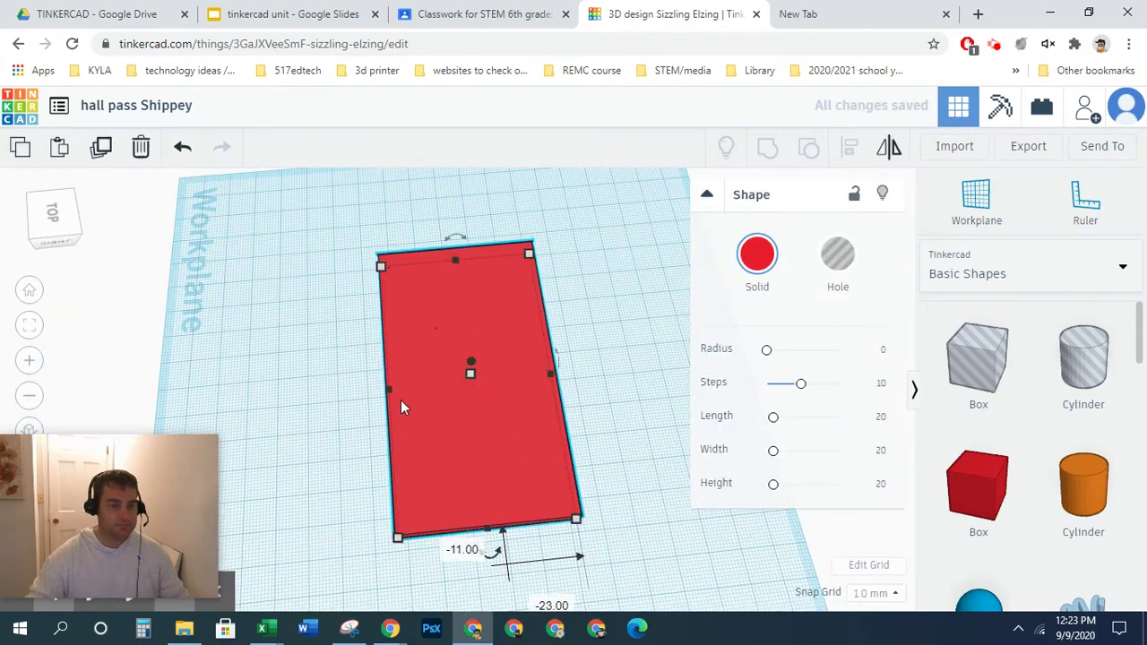
click(613, 370)
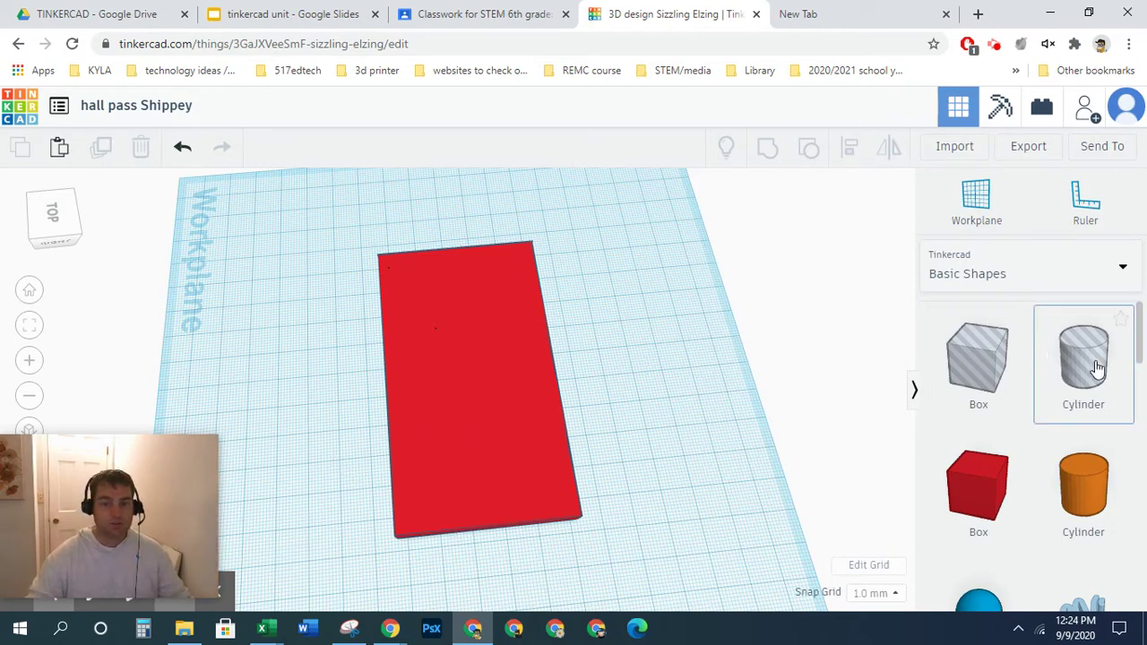
Add the thick yellow star near one short end of the red plate and turn it into a hole.
drag(1138, 339, 1138, 547)
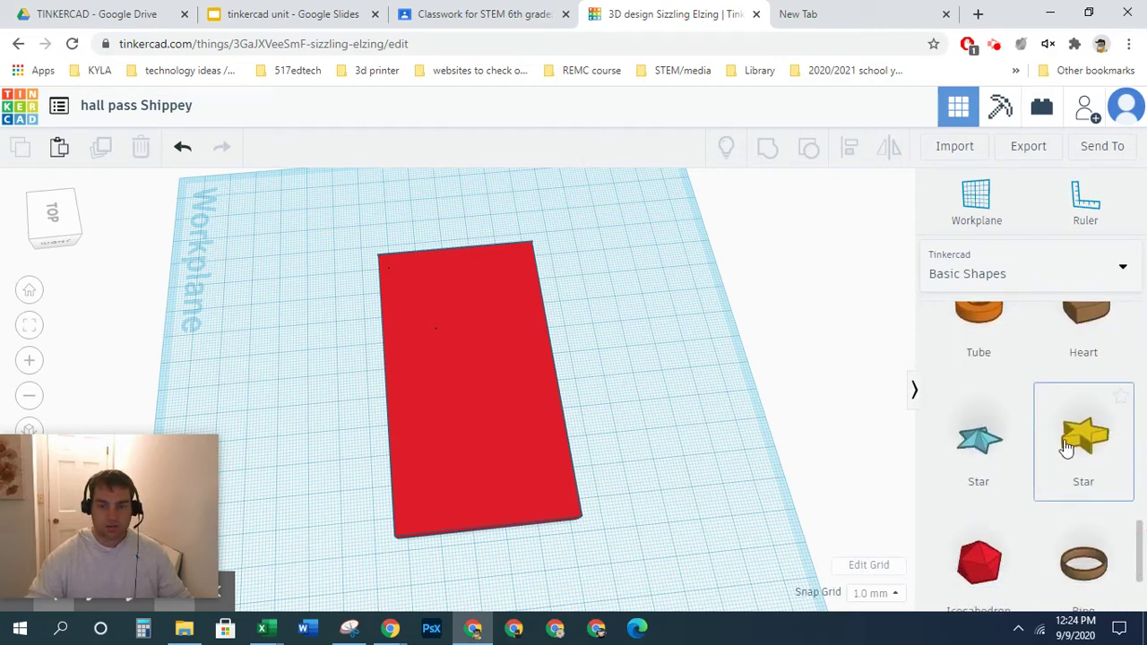
drag(1066, 448, 460, 307)
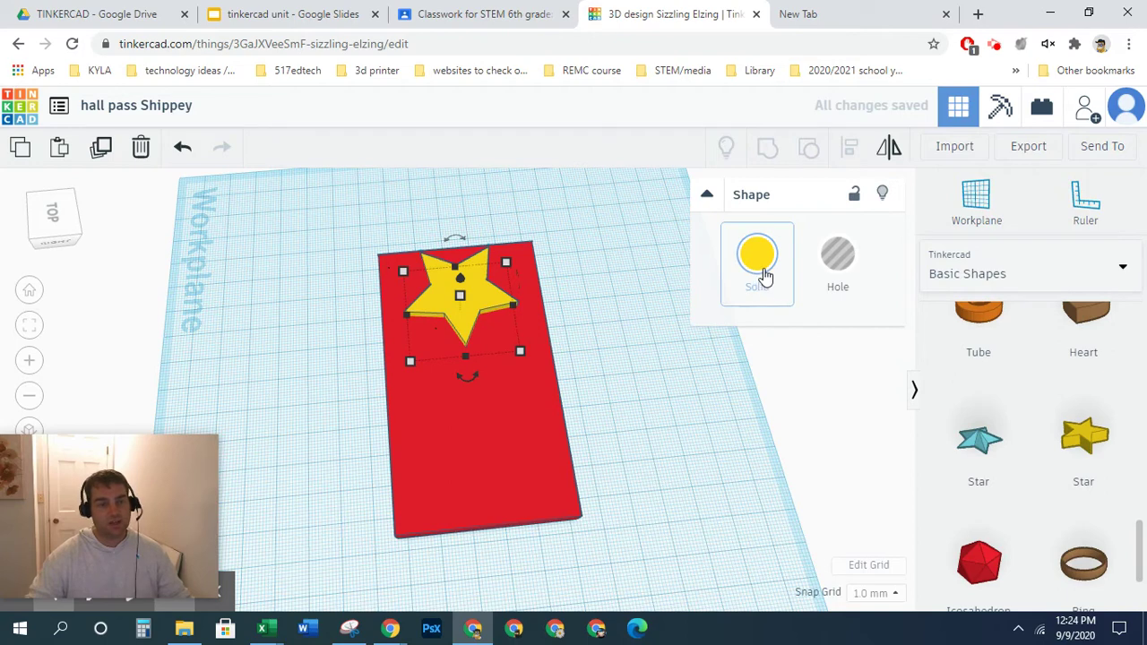
click(842, 259)
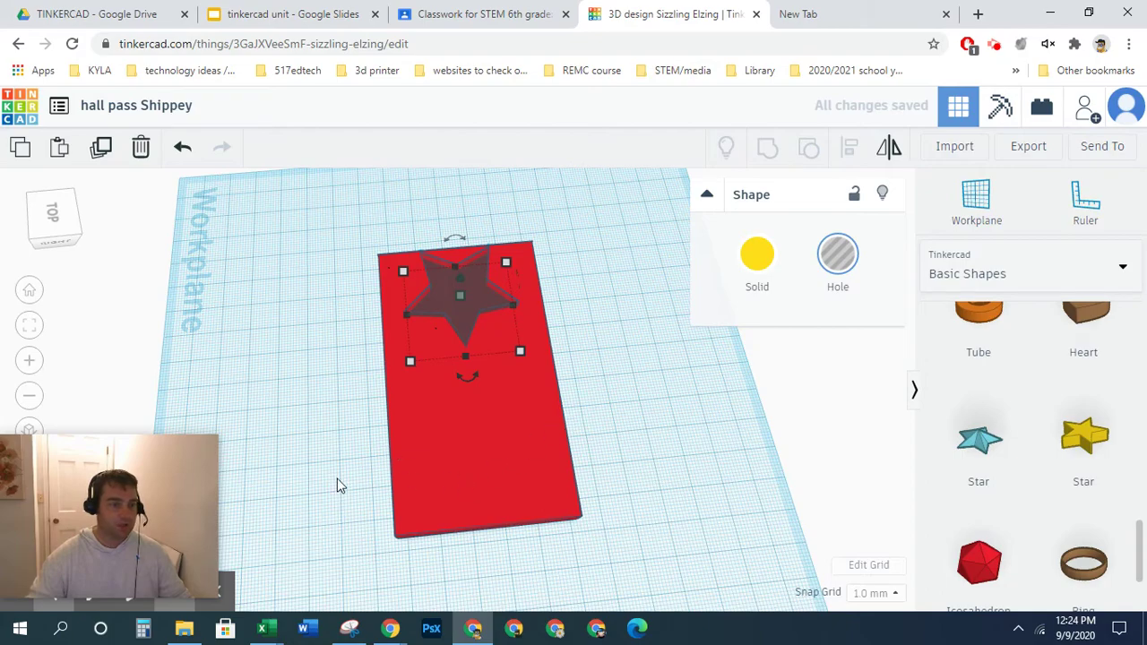
Make the star hole taller and lower it about 11 mm so it passes completely through the plate.
right_drag(333, 494, 623, 392)
click(392, 376)
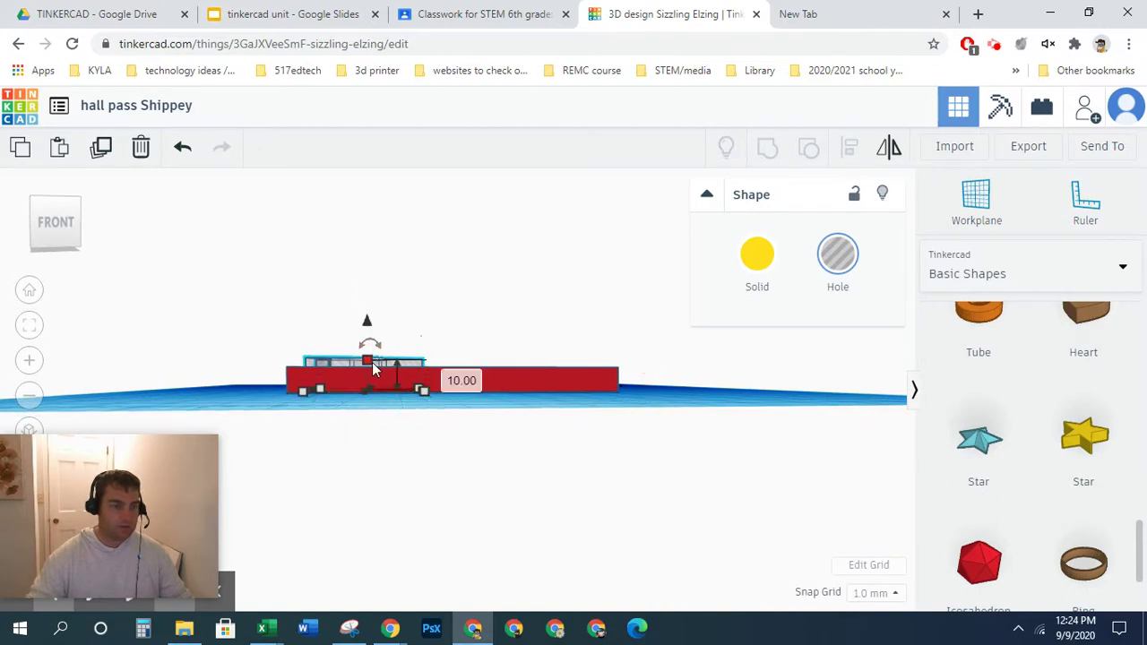
drag(368, 363, 368, 293)
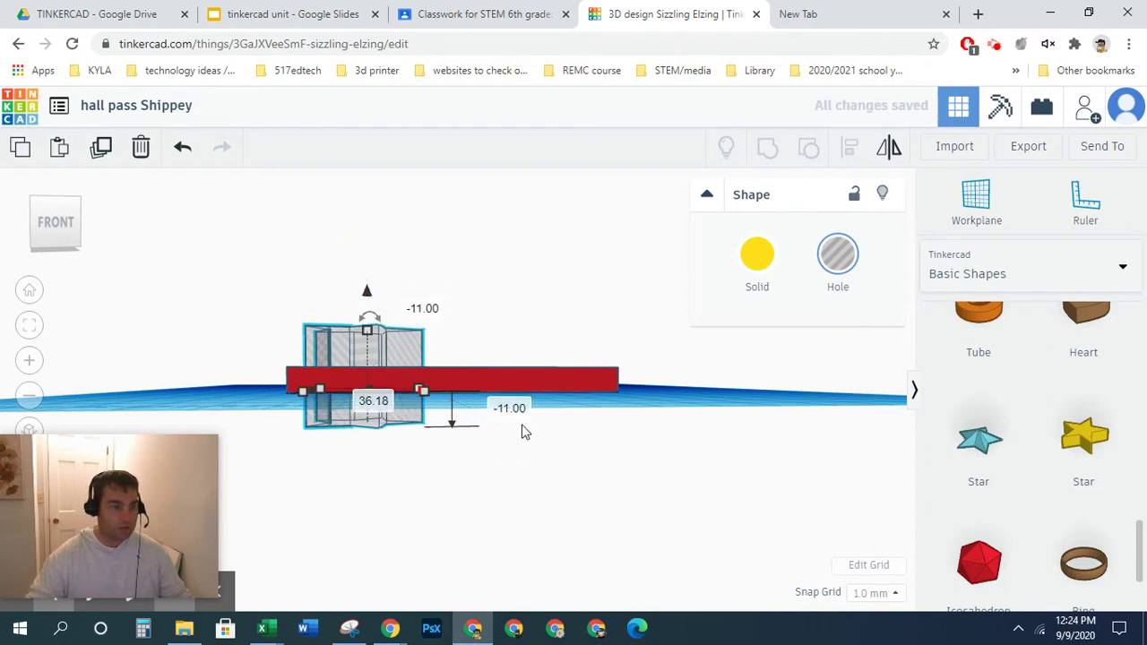
click(618, 296)
Shrink the star hole and place it inside the plate, midway along the short edge.
right_drag(550, 254, 576, 430)
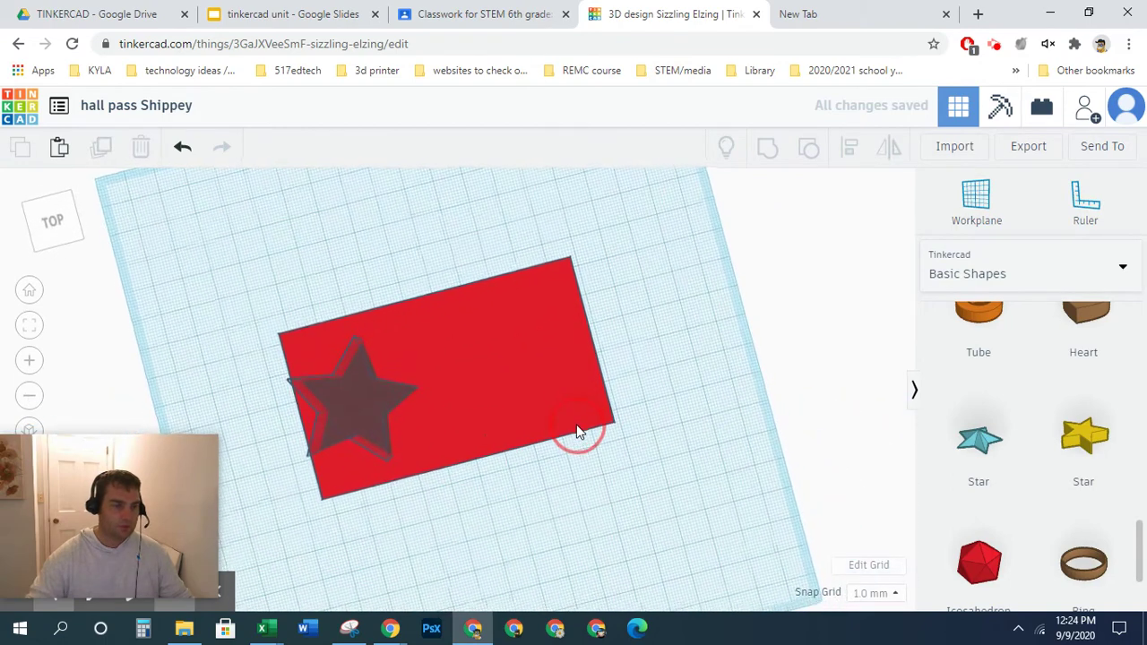
click(388, 414)
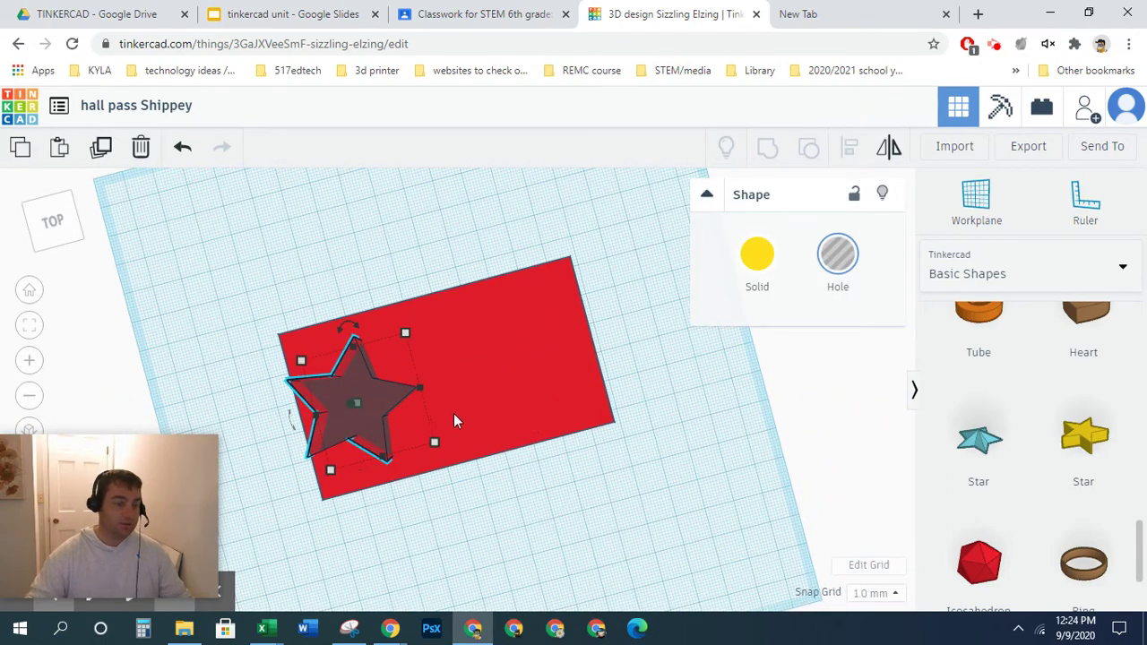
drag(434, 444, 356, 402)
click(426, 517)
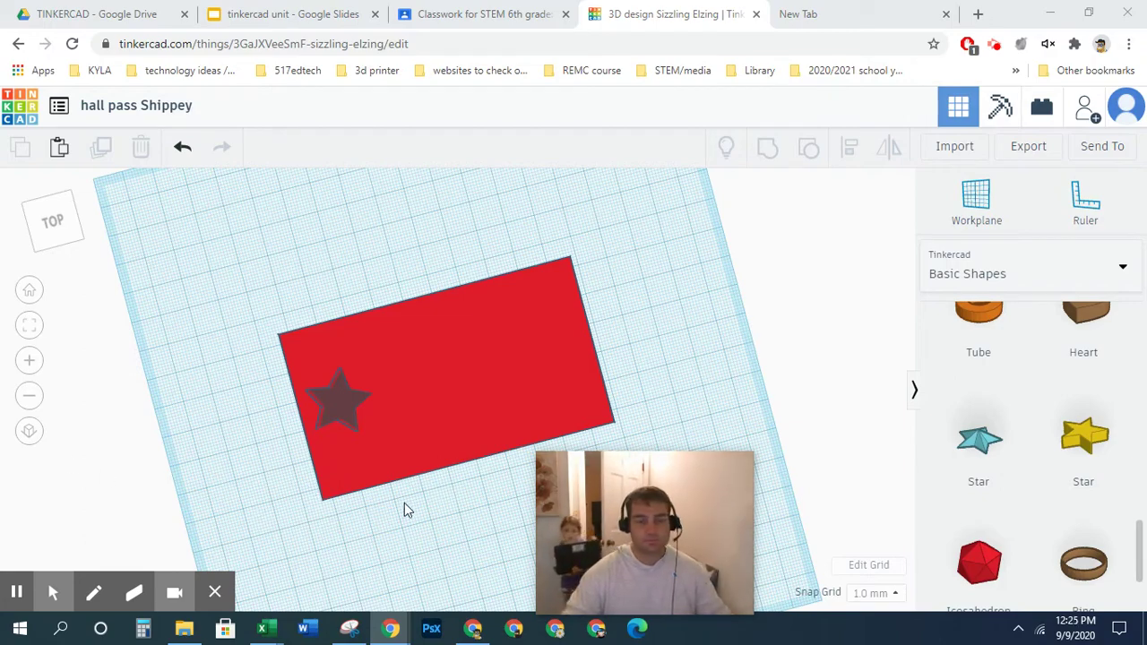
Toggle the view between orthographic and perspective projection.
click(20, 590)
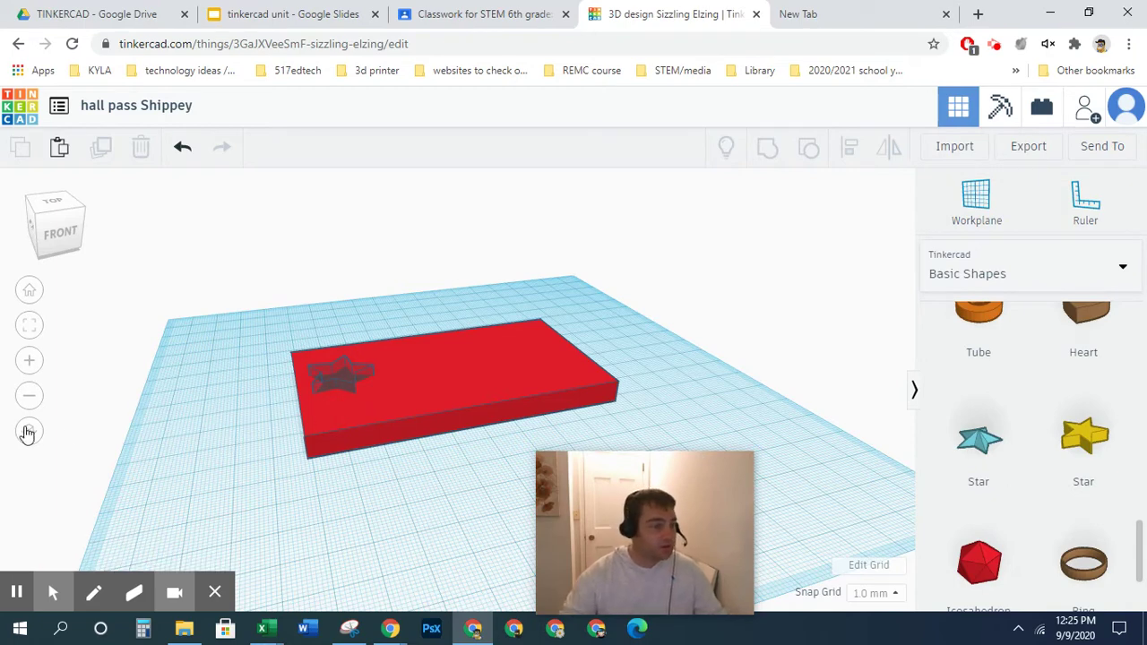
click(31, 429)
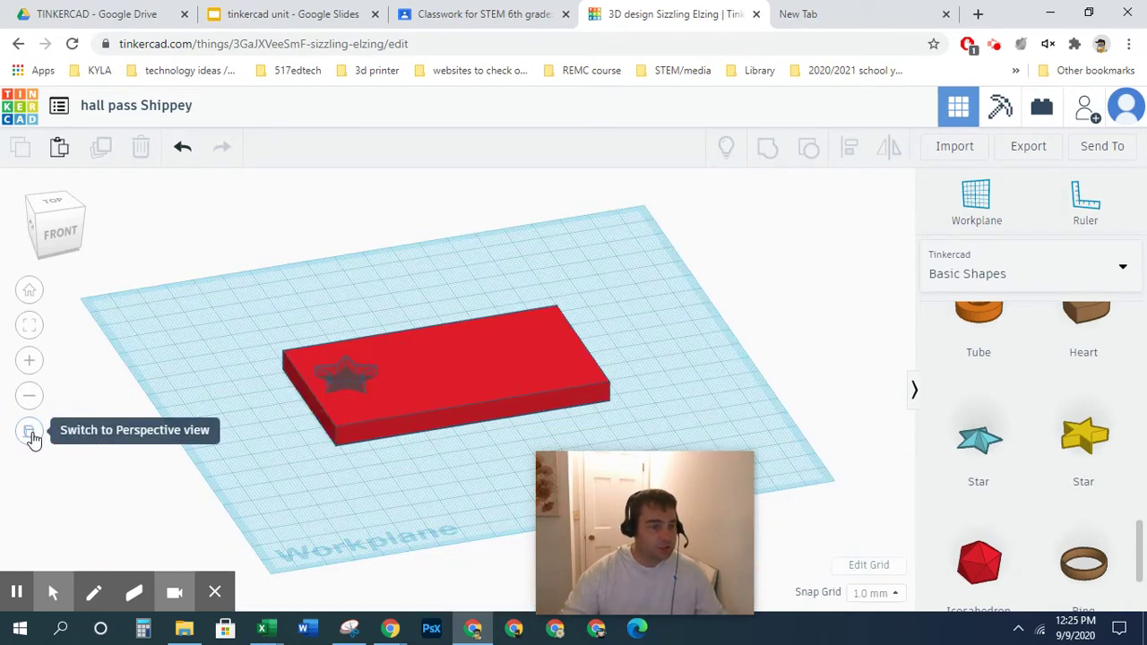
click(30, 432)
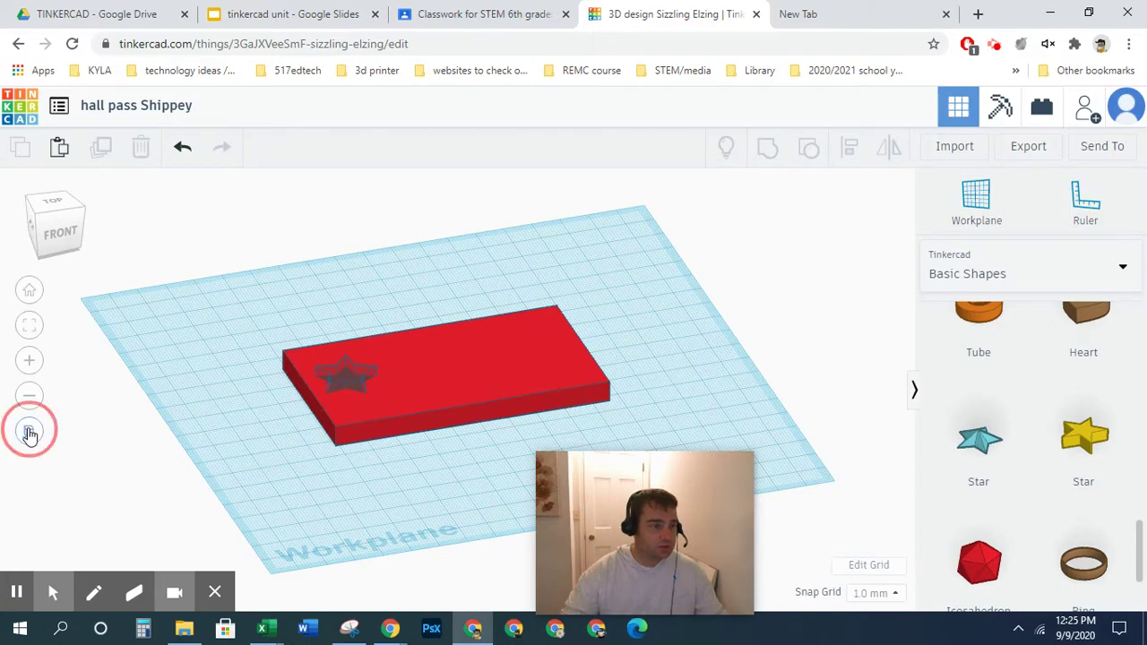
Group the star hole with the red plate to cut the star shape through it.
click(54, 216)
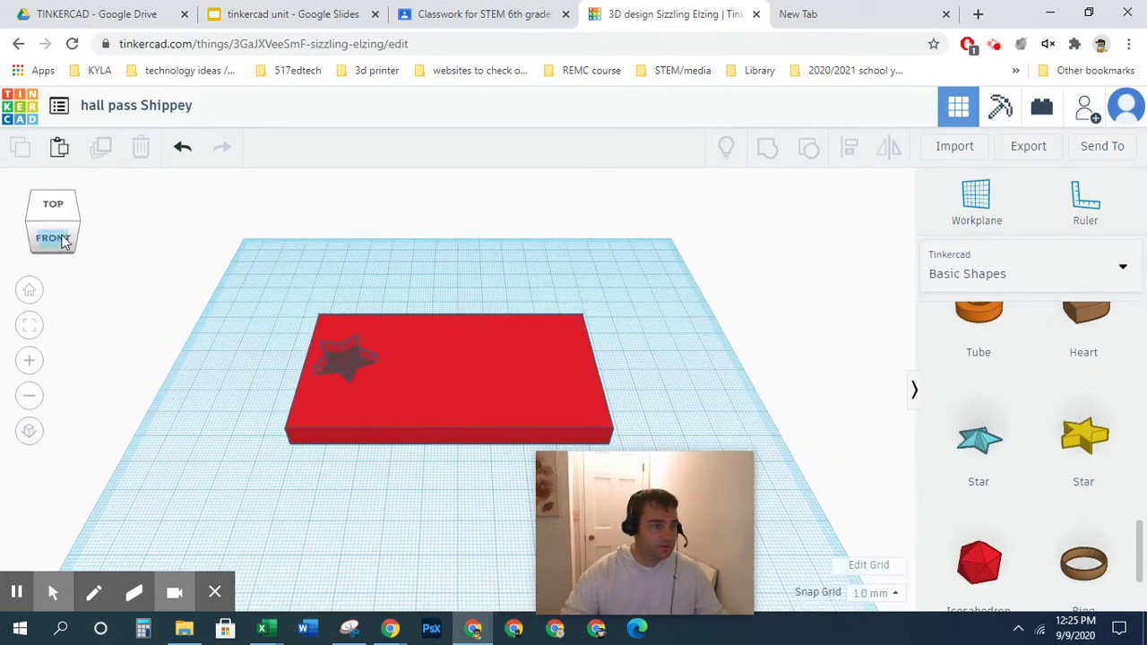
click(30, 428)
click(50, 233)
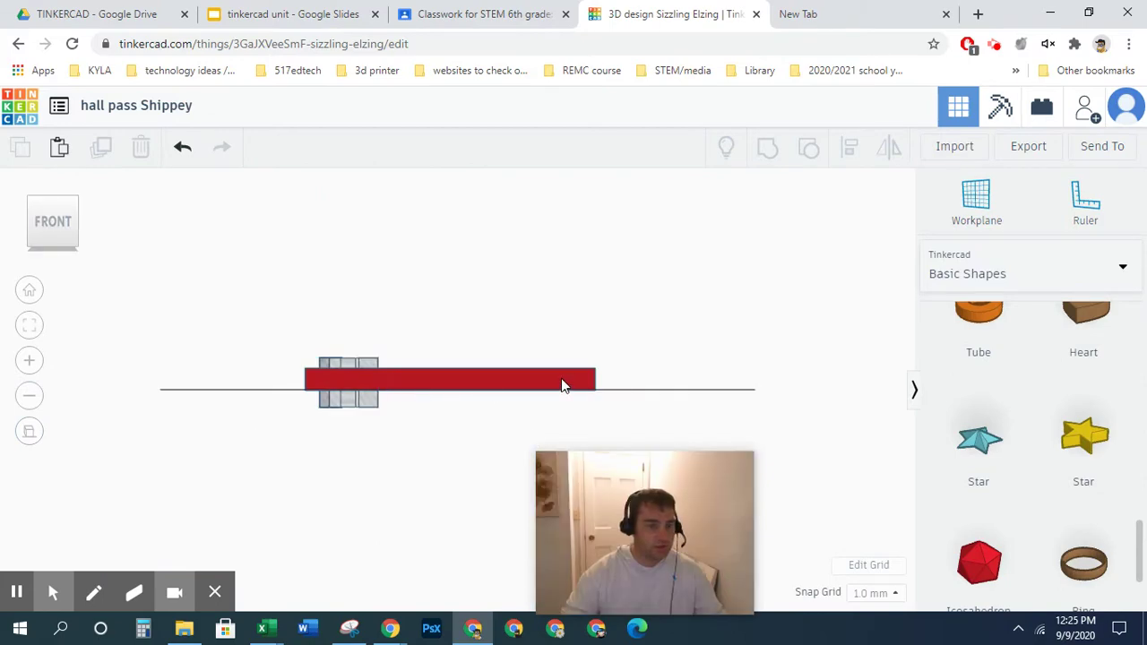
click(53, 190)
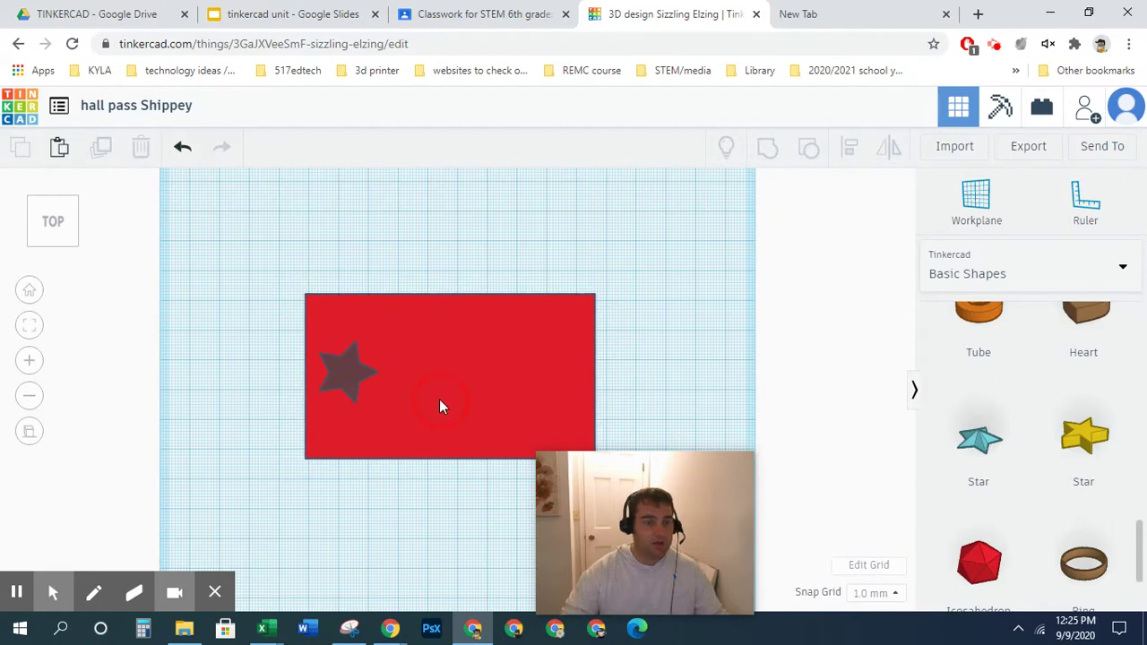
click(439, 406)
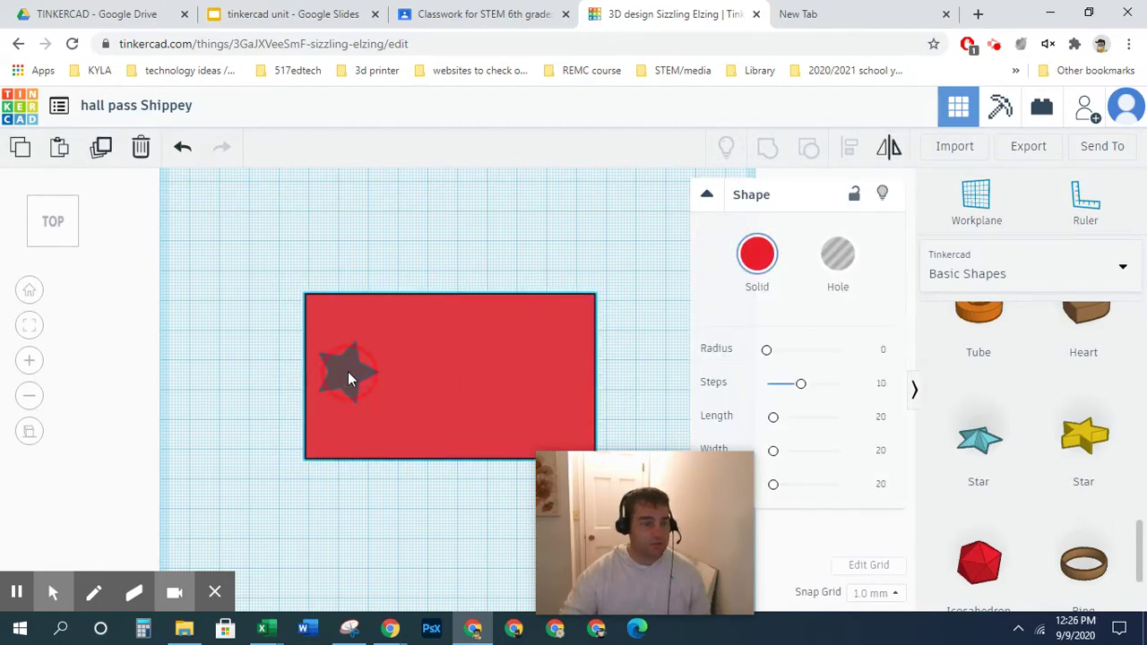
click(350, 383)
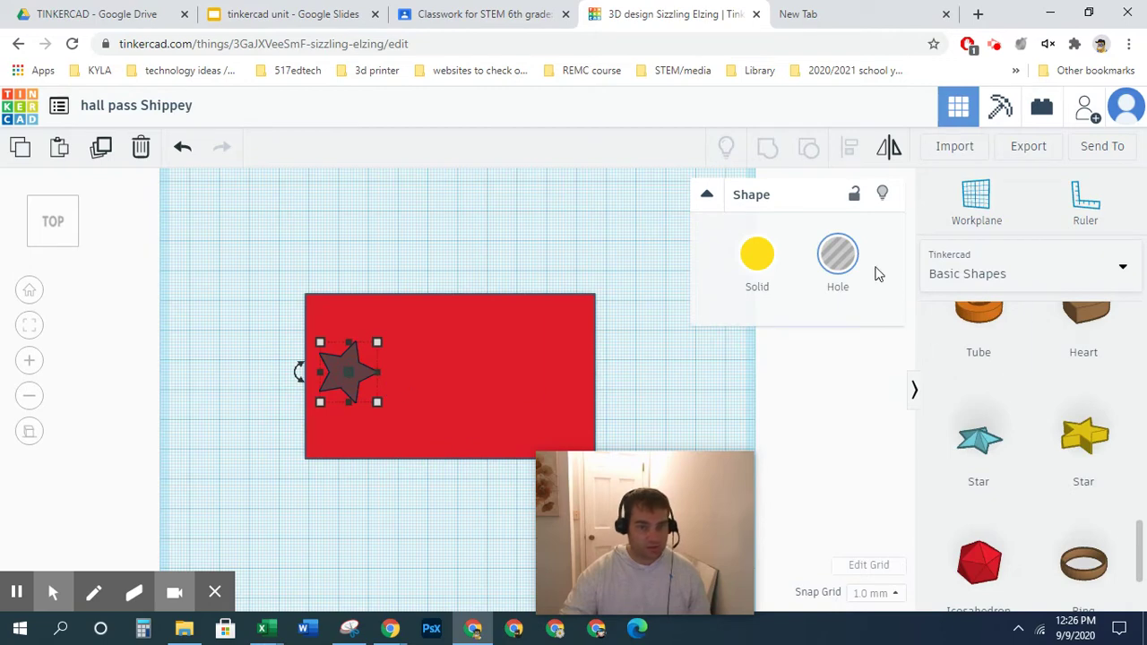
shift+click(474, 352)
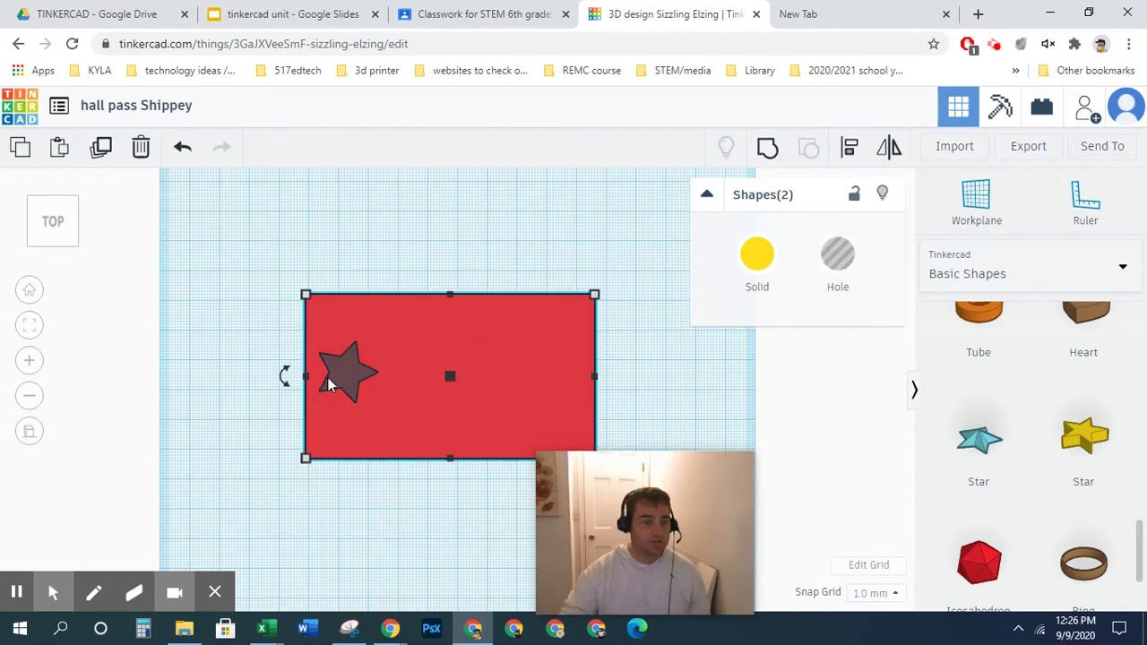
click(768, 147)
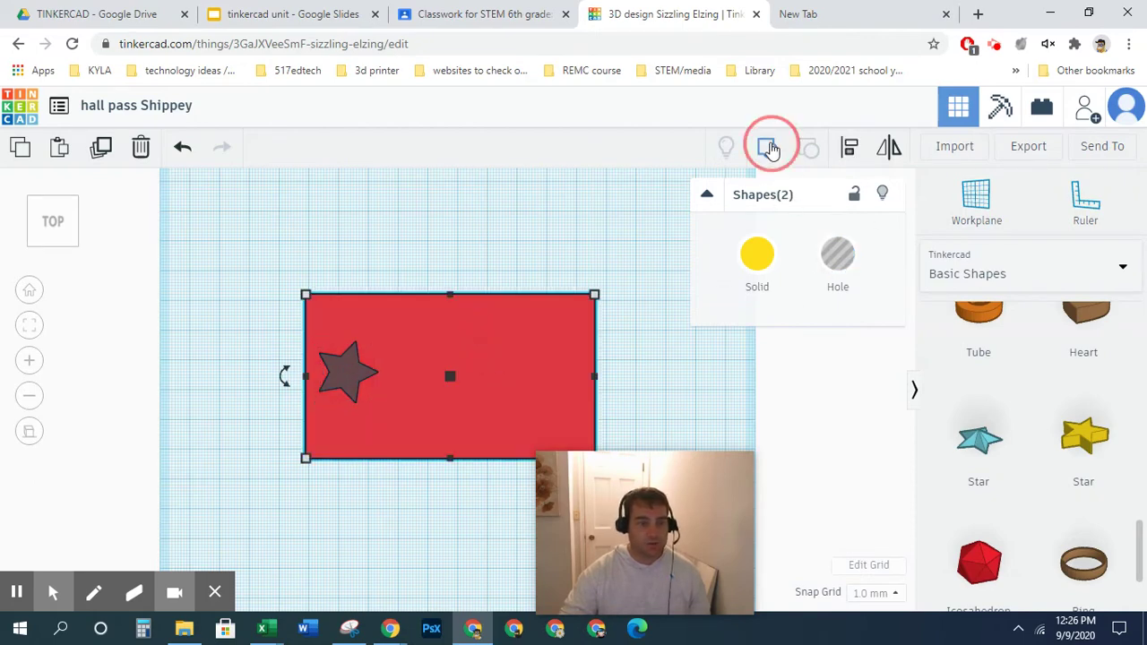
click(647, 390)
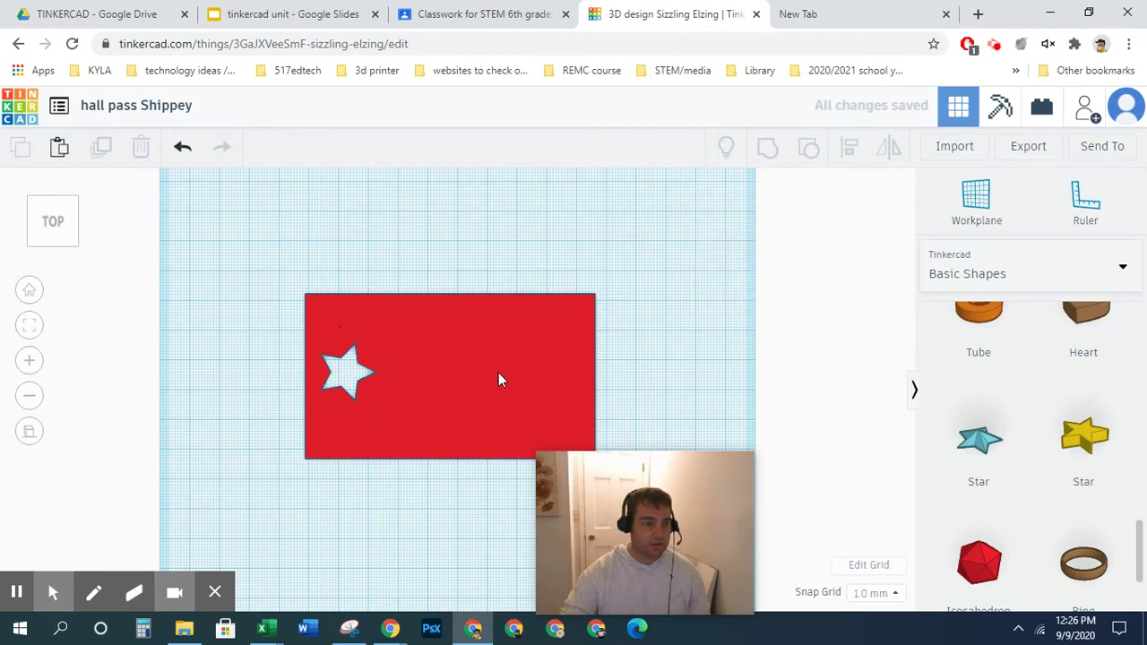
scroll(1087, 488, up, 10)
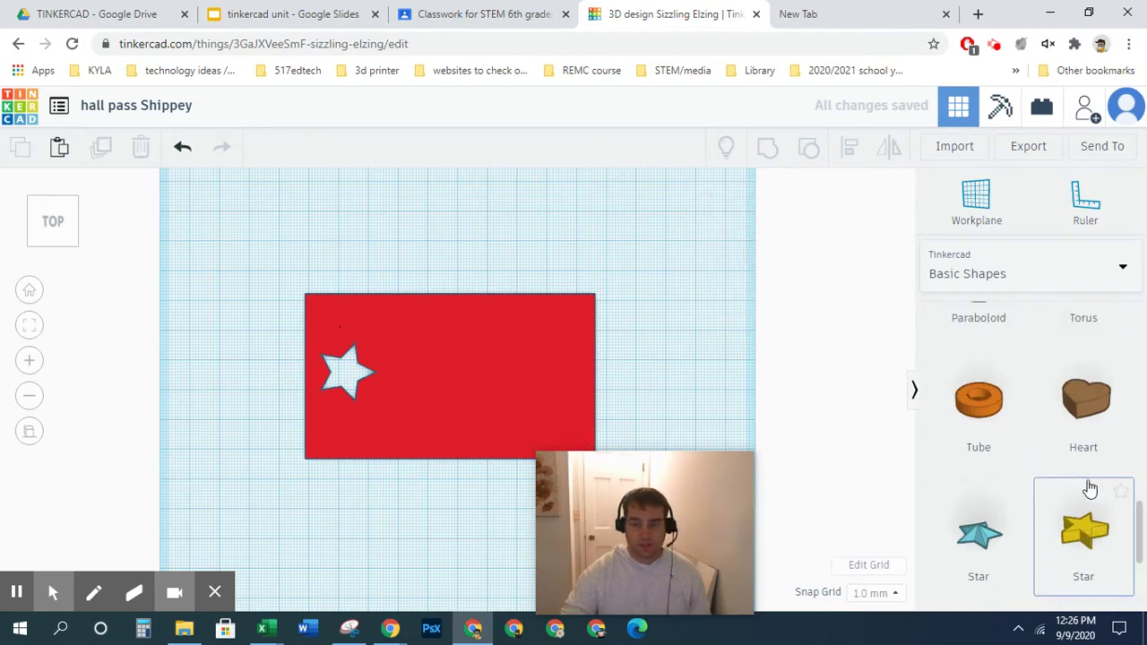
scroll(1087, 489, down, 5)
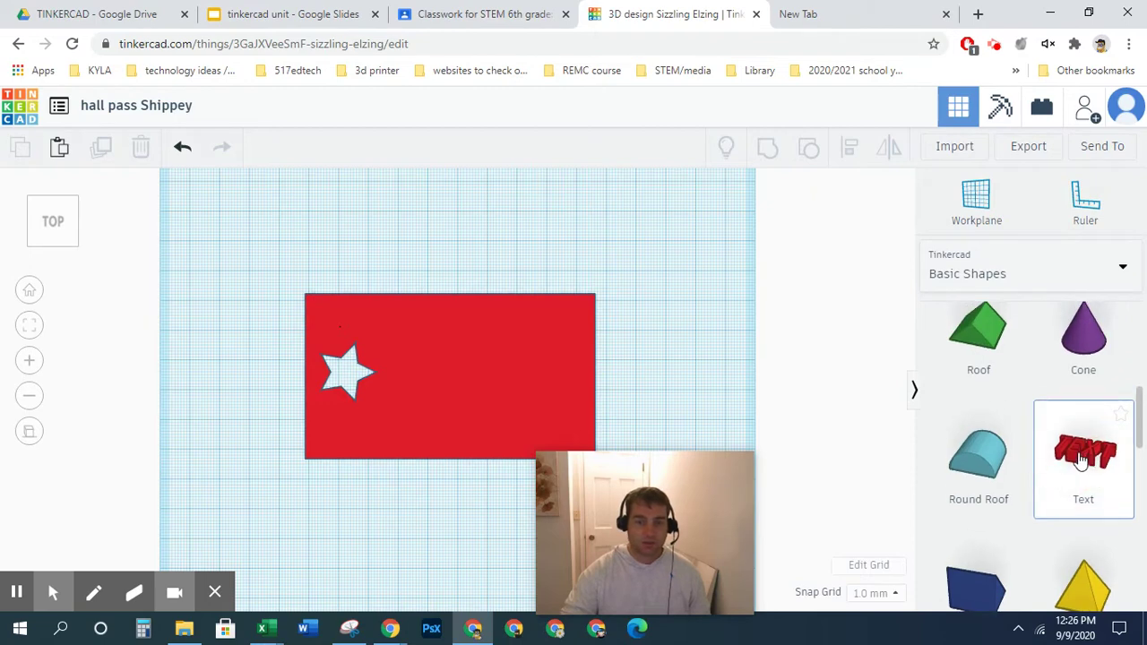
drag(1079, 458, 486, 375)
drag(489, 333, 486, 241)
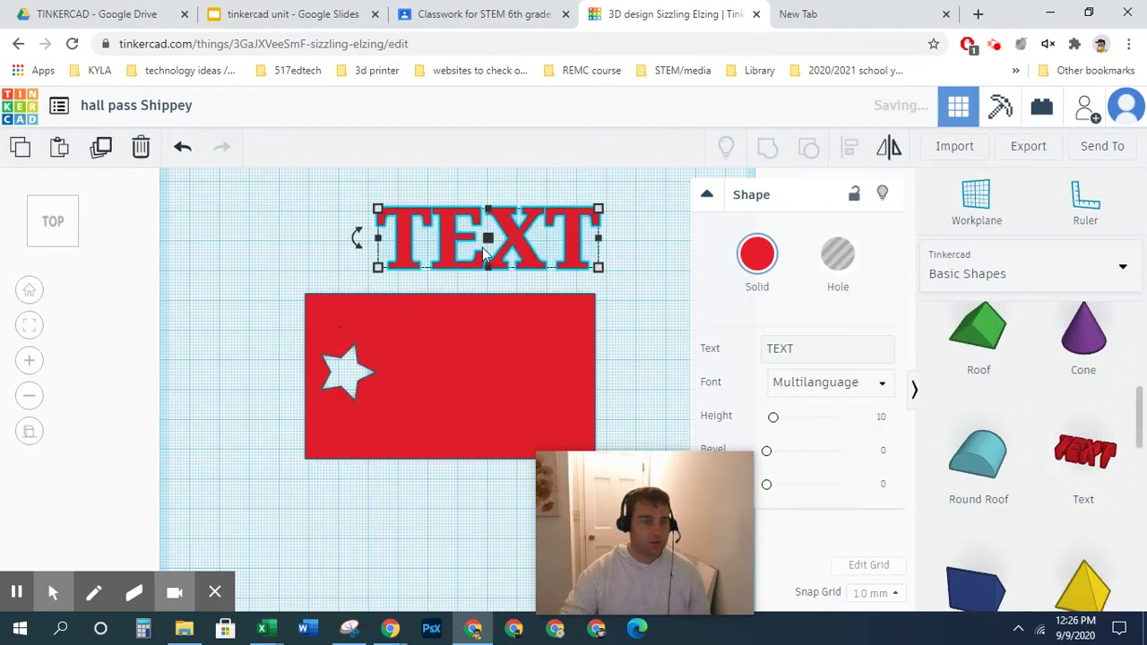
click(707, 341)
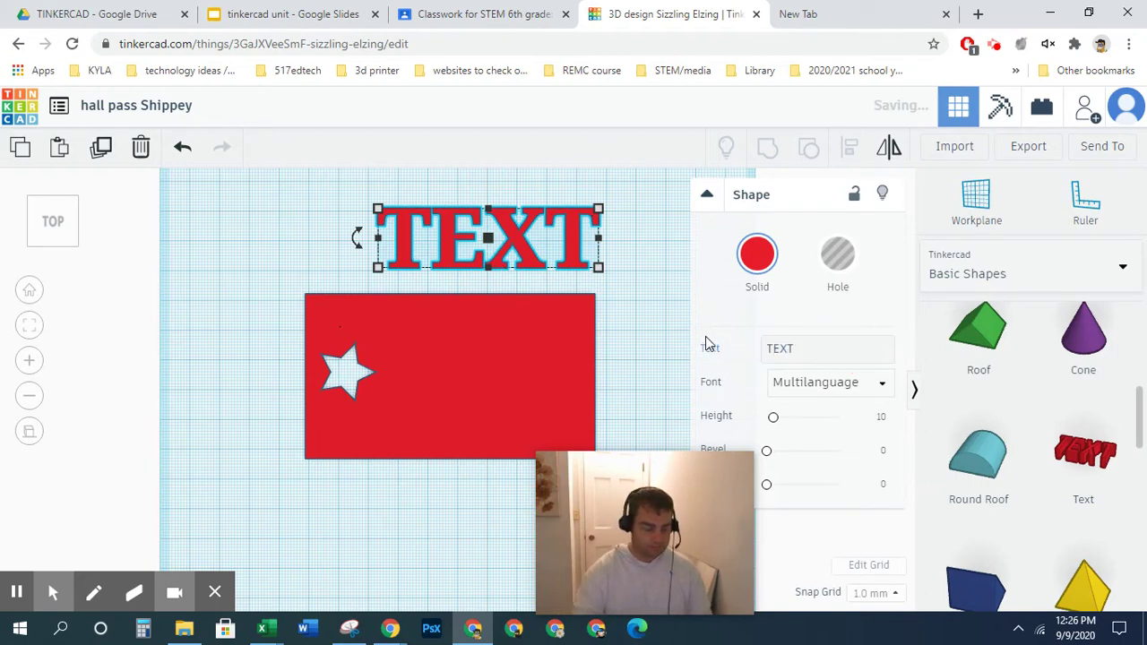
key(Delete)
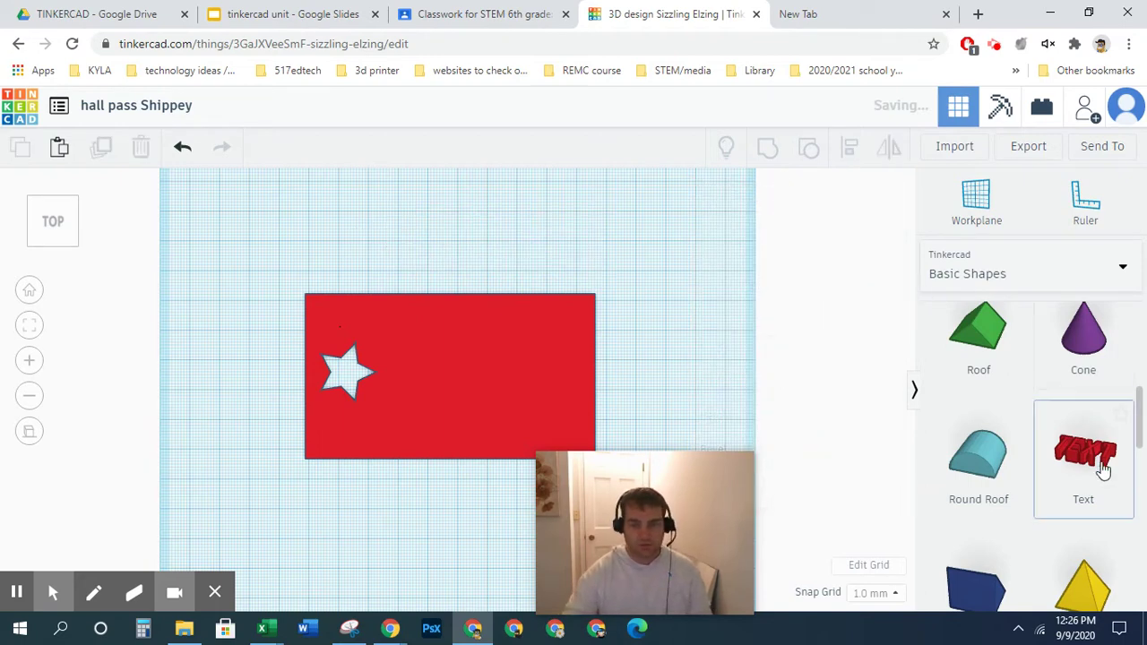
Add a red Text shape just above the plate's long edge and replace its wording with the pass holder's surname.
drag(1071, 451, 475, 231)
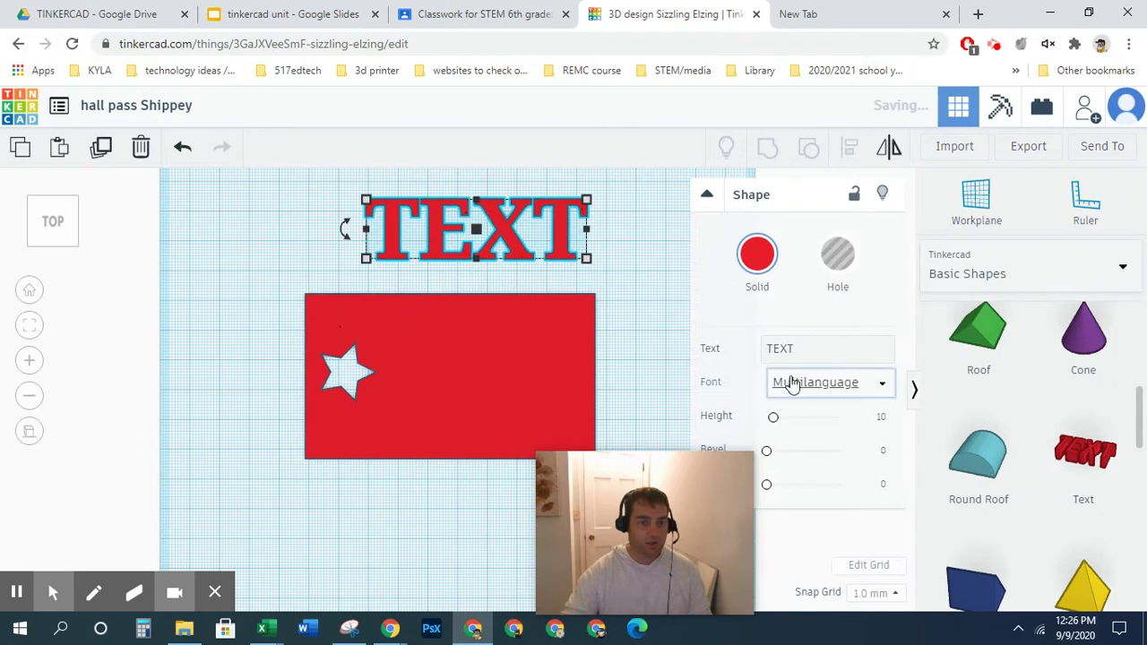
click(778, 348)
key(BackSpace)
key(BackSpace)
key(BackSpace)
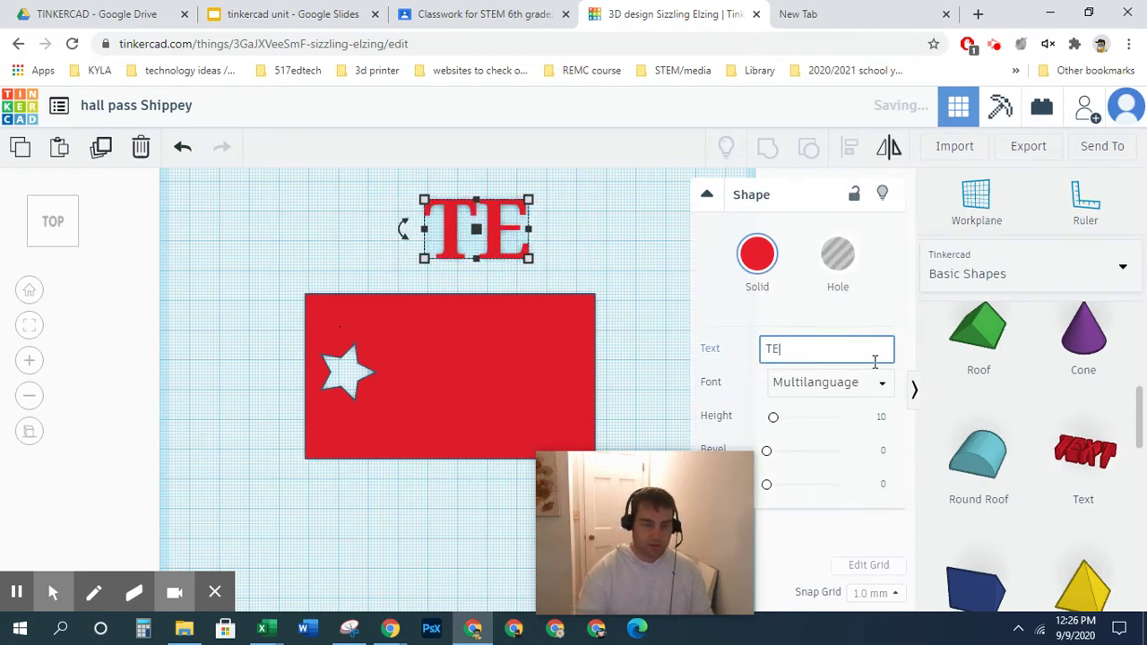
text(shippey)
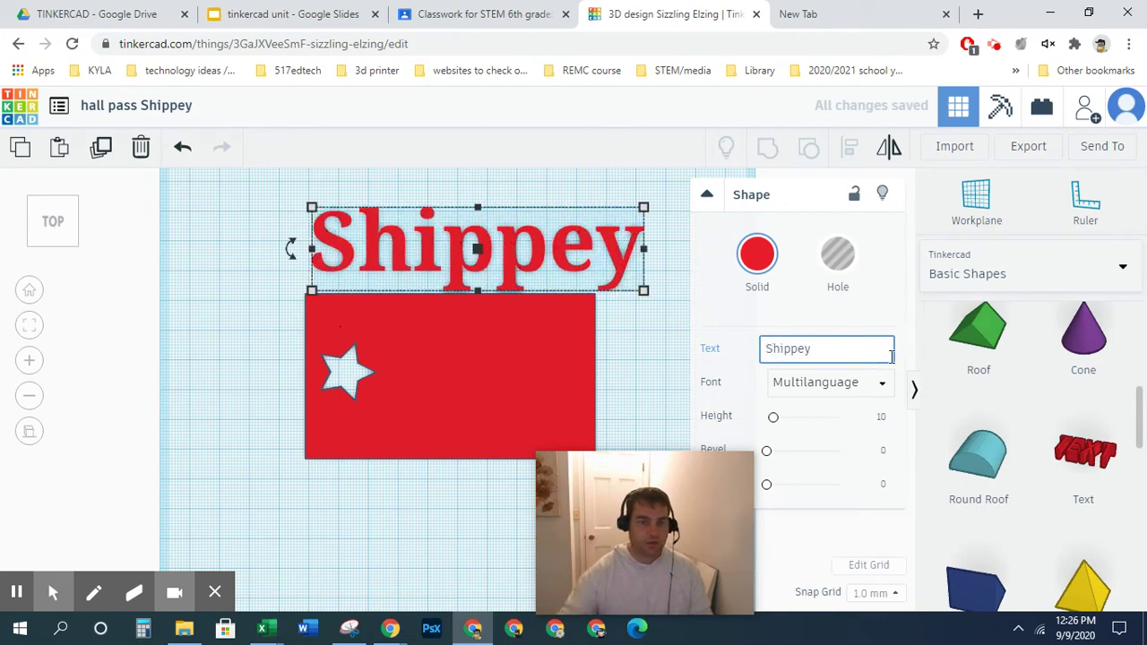
Try the Serif, Sans Mono and Sans fonts on the name text and restore the Multilanguage font.
click(855, 382)
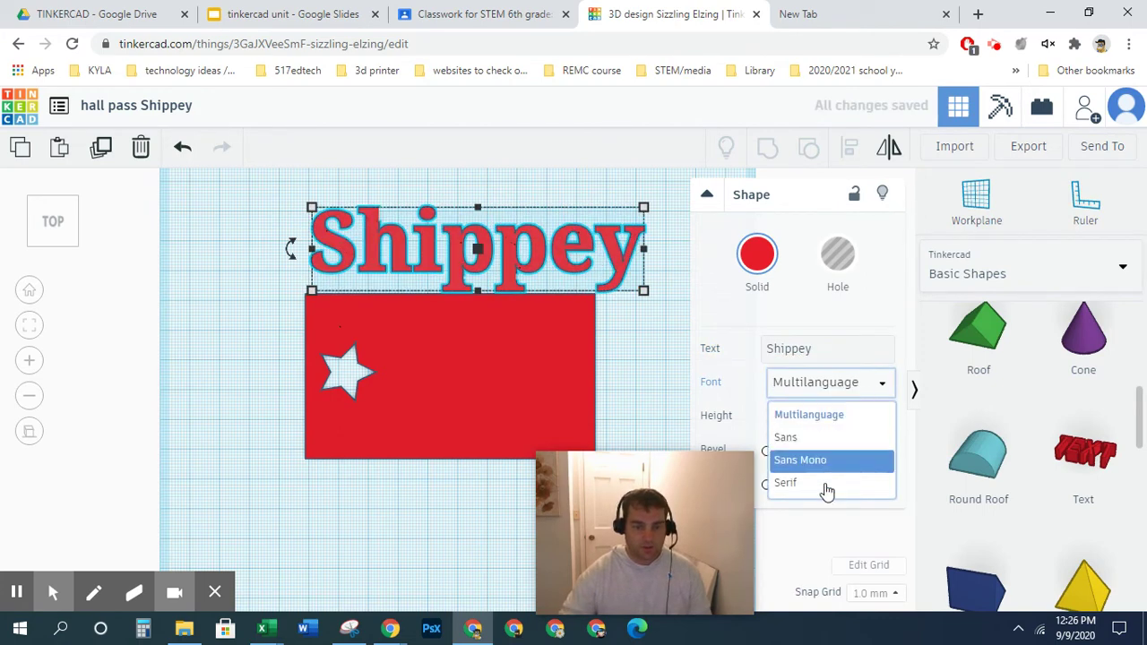
click(822, 484)
click(862, 387)
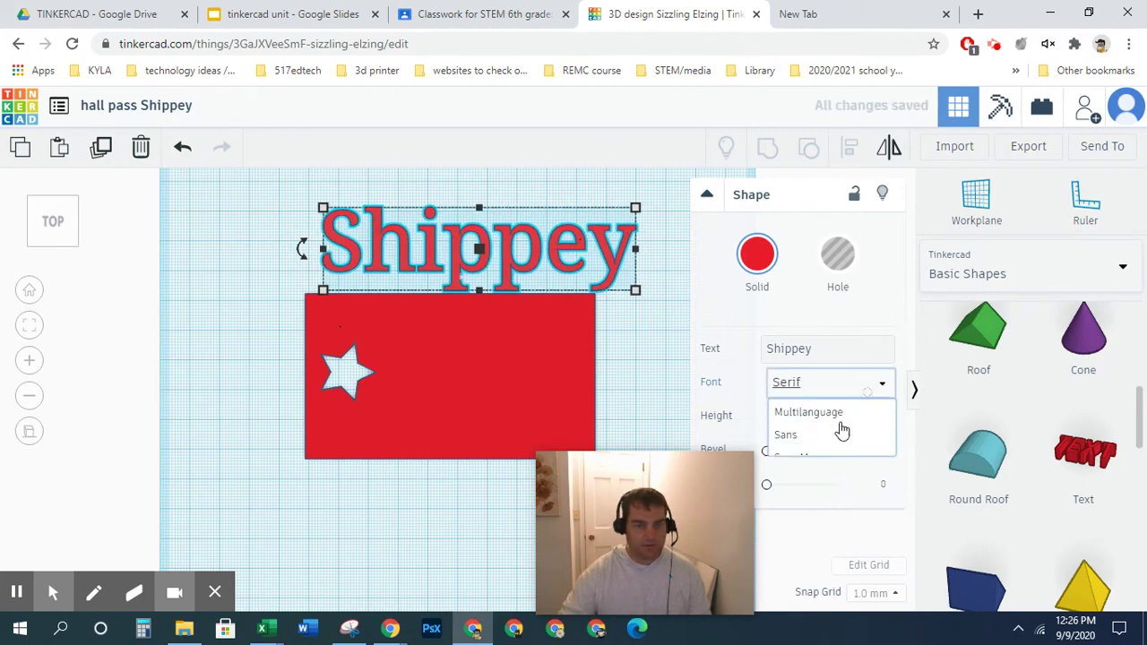
click(833, 462)
click(852, 387)
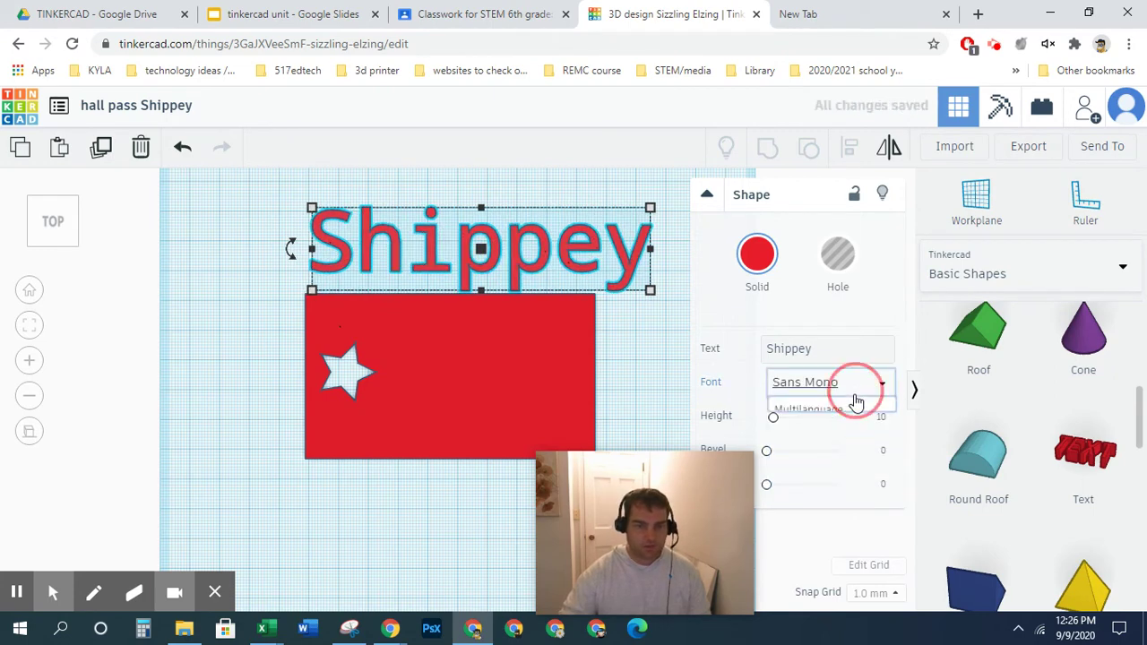
click(798, 435)
click(849, 381)
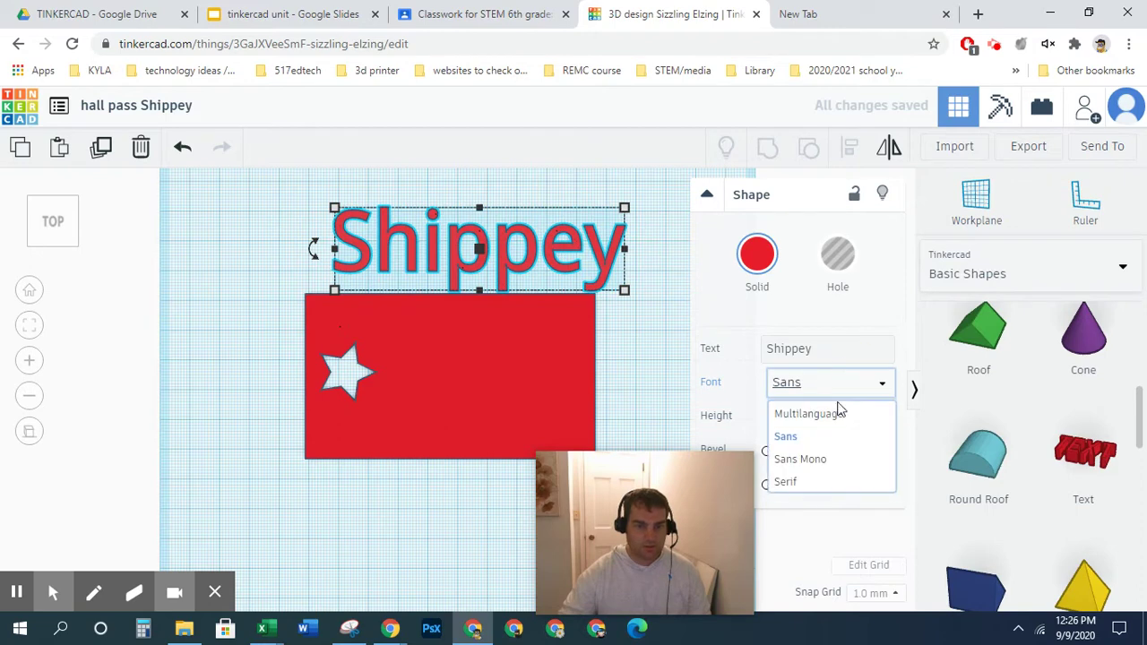
click(832, 412)
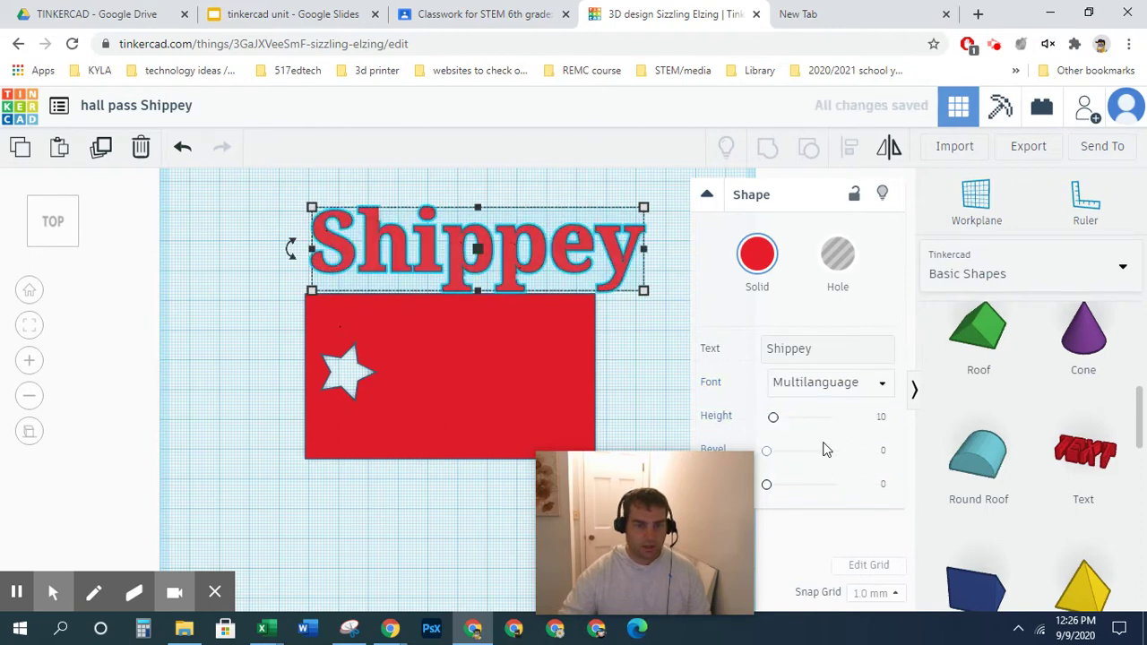
Set the name text's solid colour to the green preset.
click(757, 254)
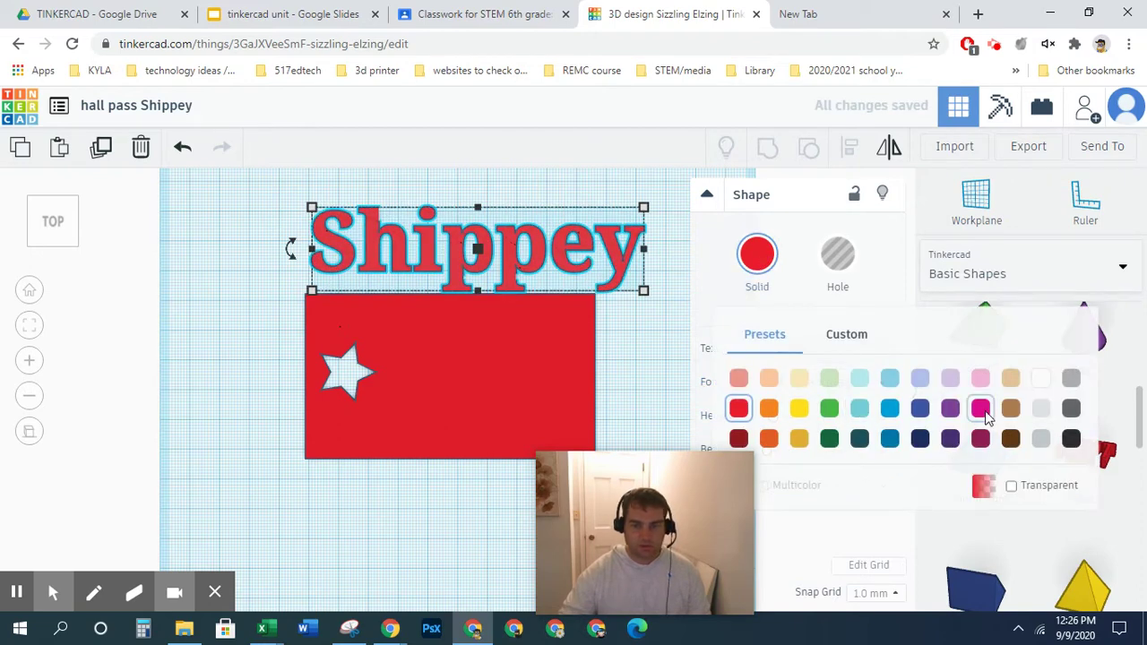
click(829, 409)
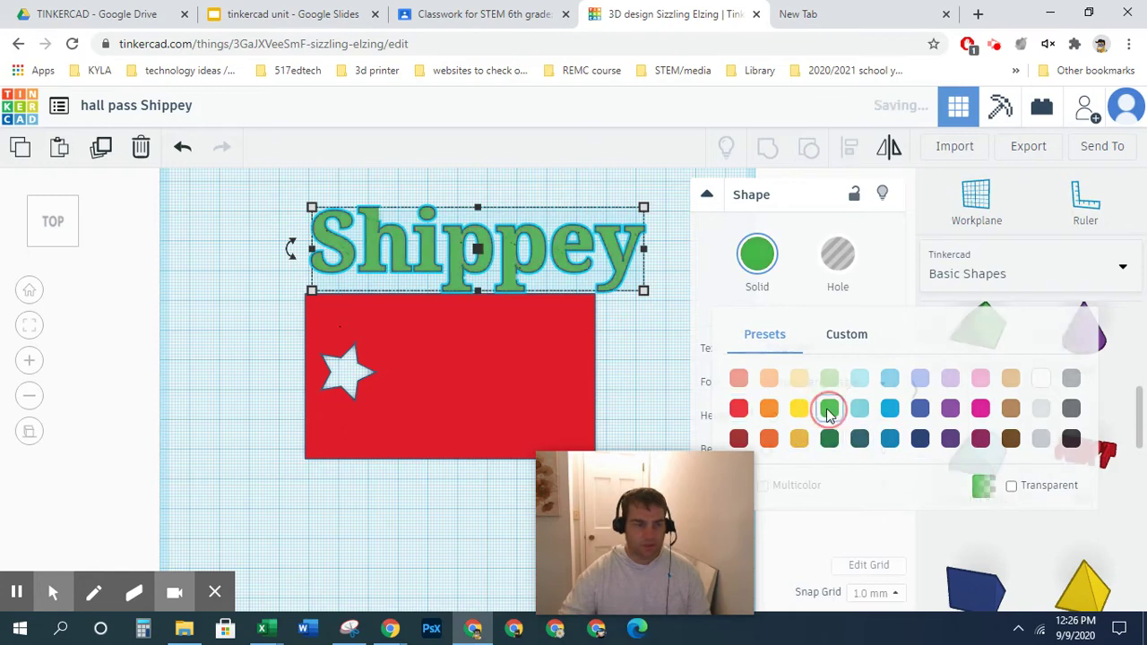
drag(715, 514, 192, 469)
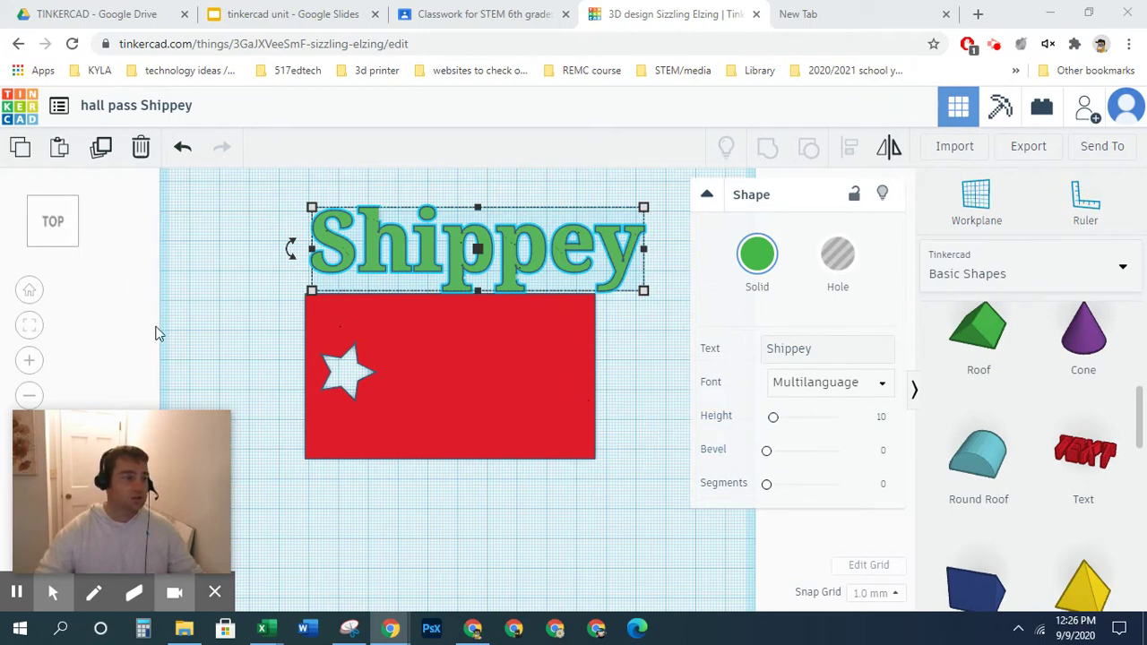
drag(174, 508, 293, 508)
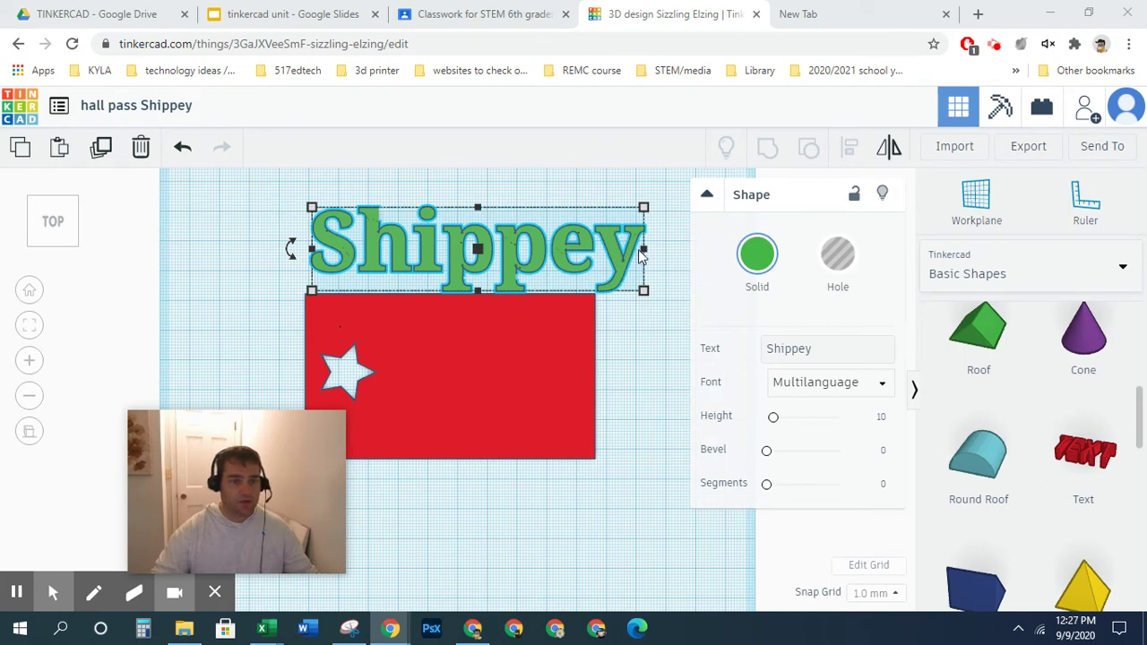
Shrink the name text to about 14 mm in letter depth and about 72 mm in width.
mouse_move(646, 252)
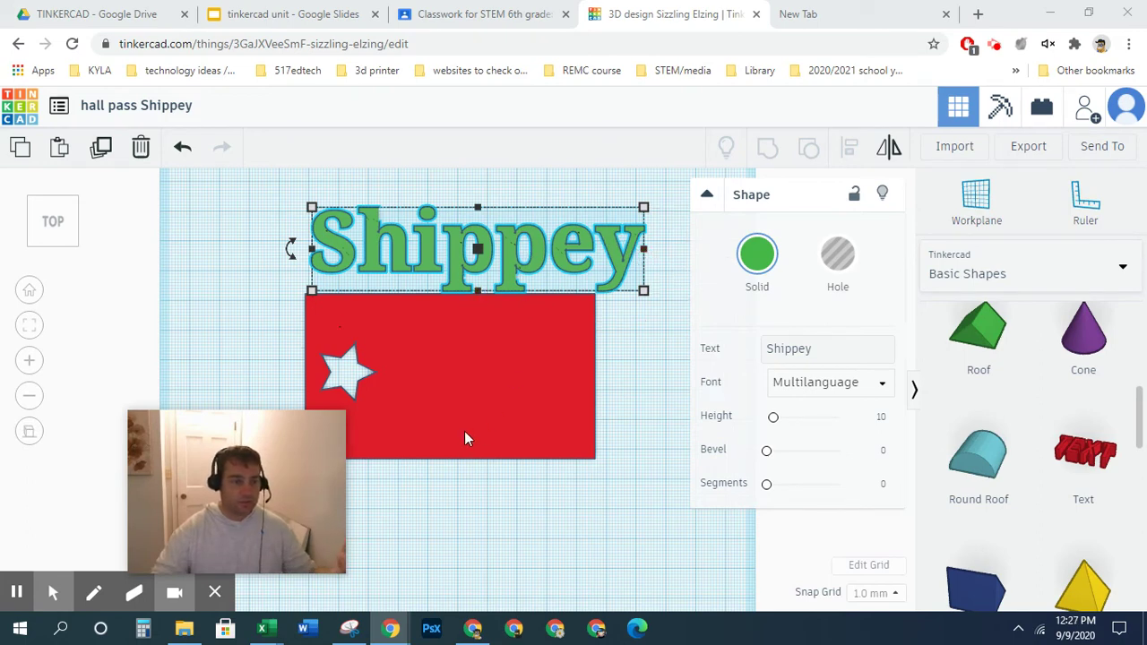
mouse_move(474, 293)
drag(475, 292, 478, 251)
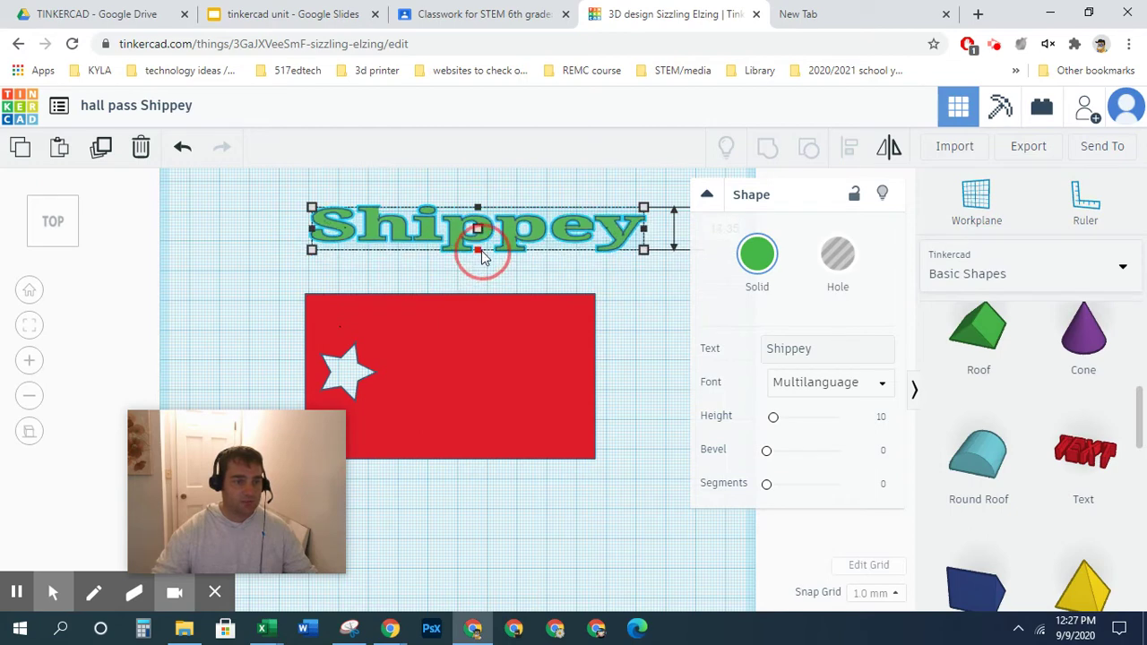
drag(643, 231, 527, 226)
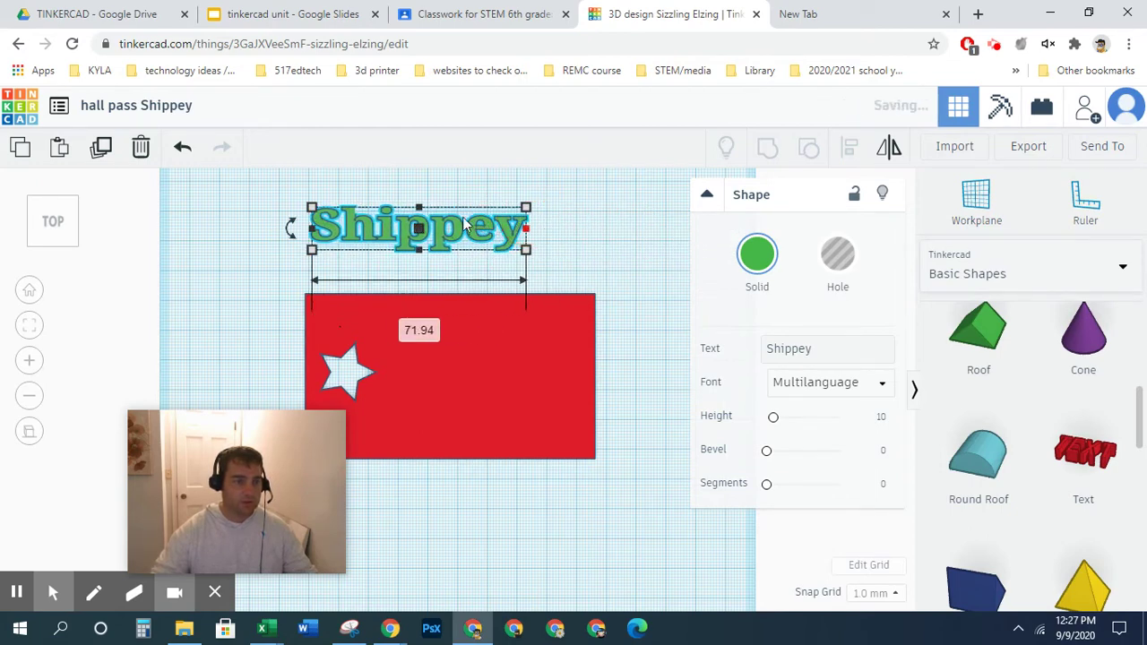
Move the green name text onto the plate beside the star hole and narrow it slightly on the star side.
shift+click(505, 378)
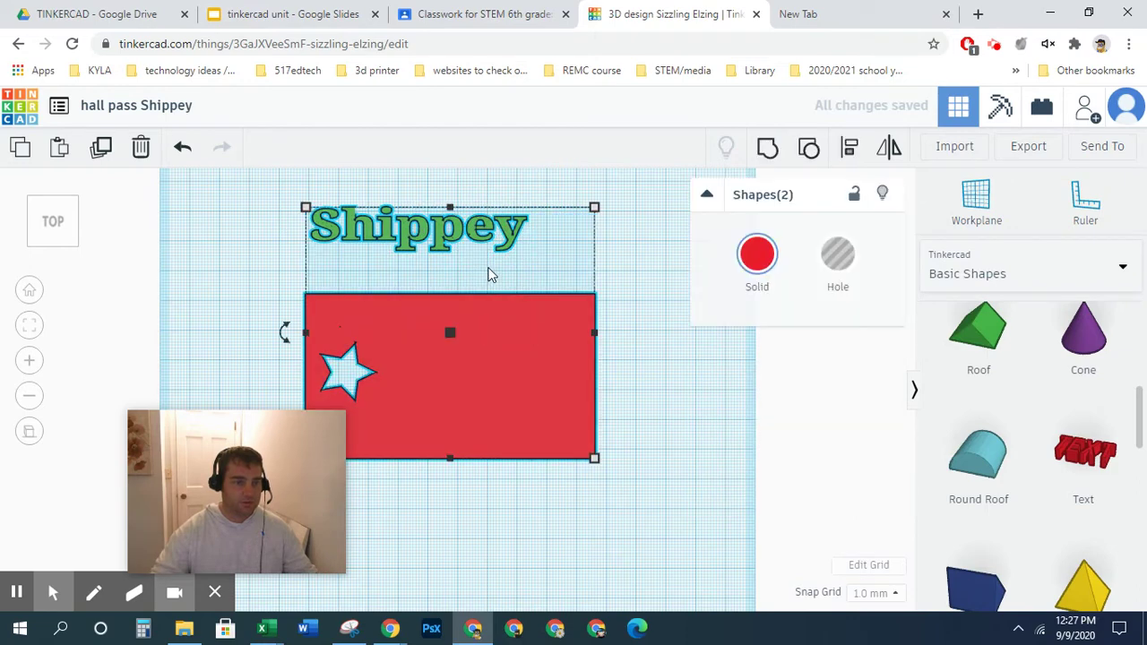
click(528, 256)
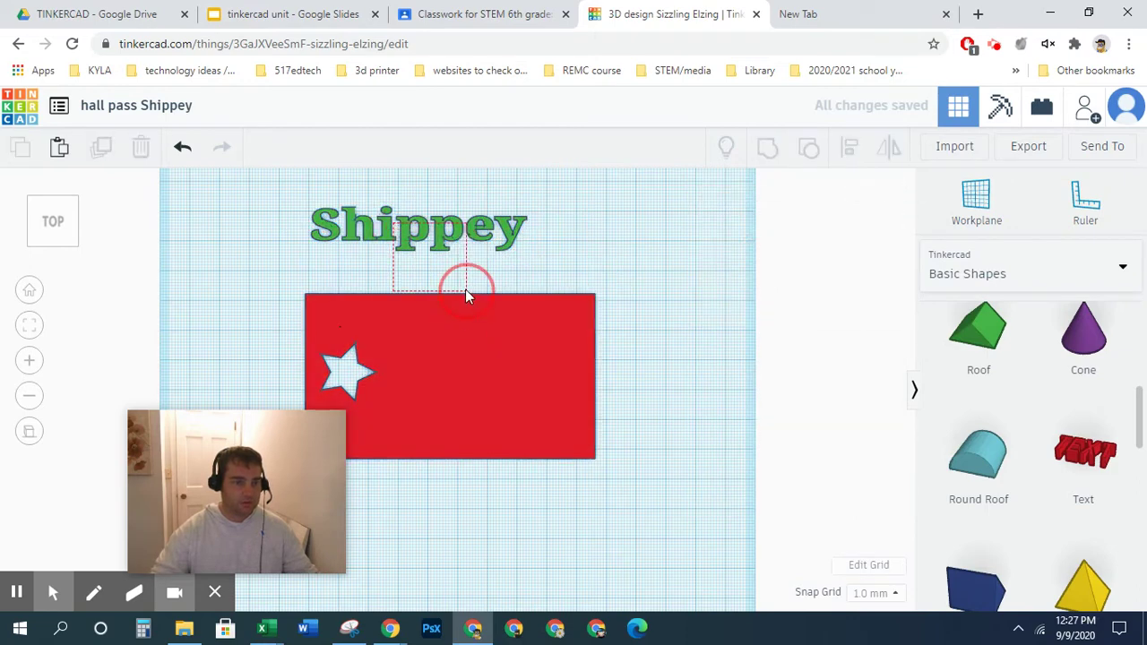
click(417, 229)
key(Down)
key(Down)
key(Down)
key(Down)
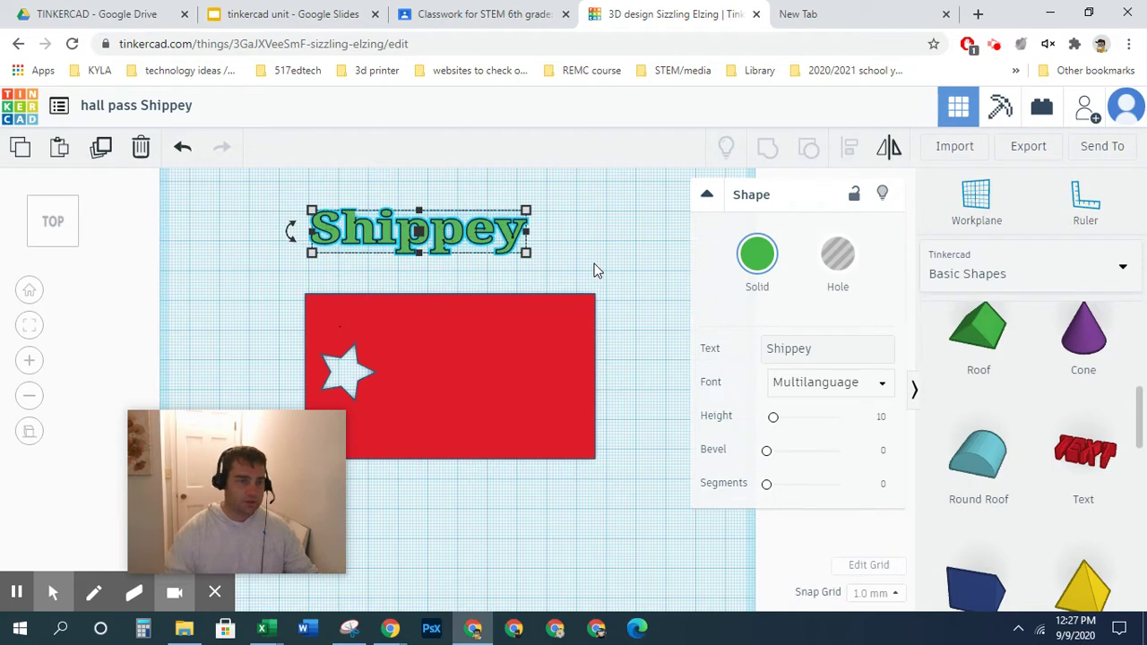
key(Down)
key(Down)
key(Down)
key(Down)
key(Down)
key(Down)
key(Down)
key(Down)
key(Down)
key(Down)
key(Down)
key(Down)
key(Down)
key(Down)
key(Down)
key(Down)
key(Down)
key(Down)
key(Down)
key(Down)
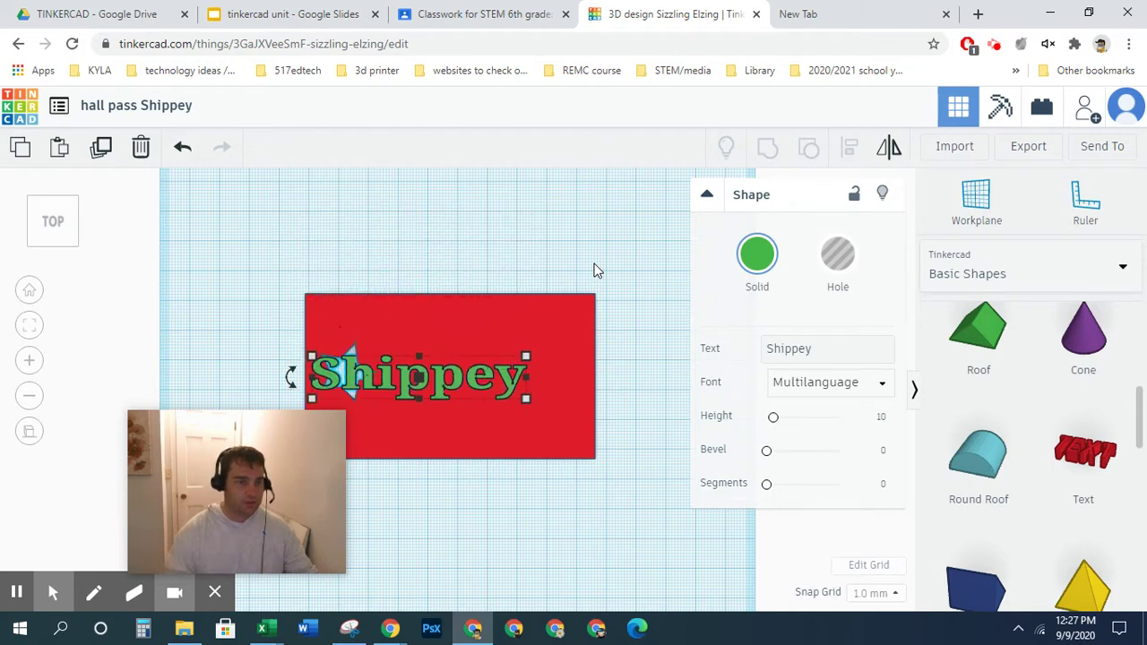
key(Right)
key(Right)
key(Right)
key(Right)
key(Right)
key(Right)
key(Right)
key(Right)
key(Right)
key(Right)
key(Right)
key(Right)
key(Right)
key(Right)
key(Right)
key(Right)
key(Right)
key(Right)
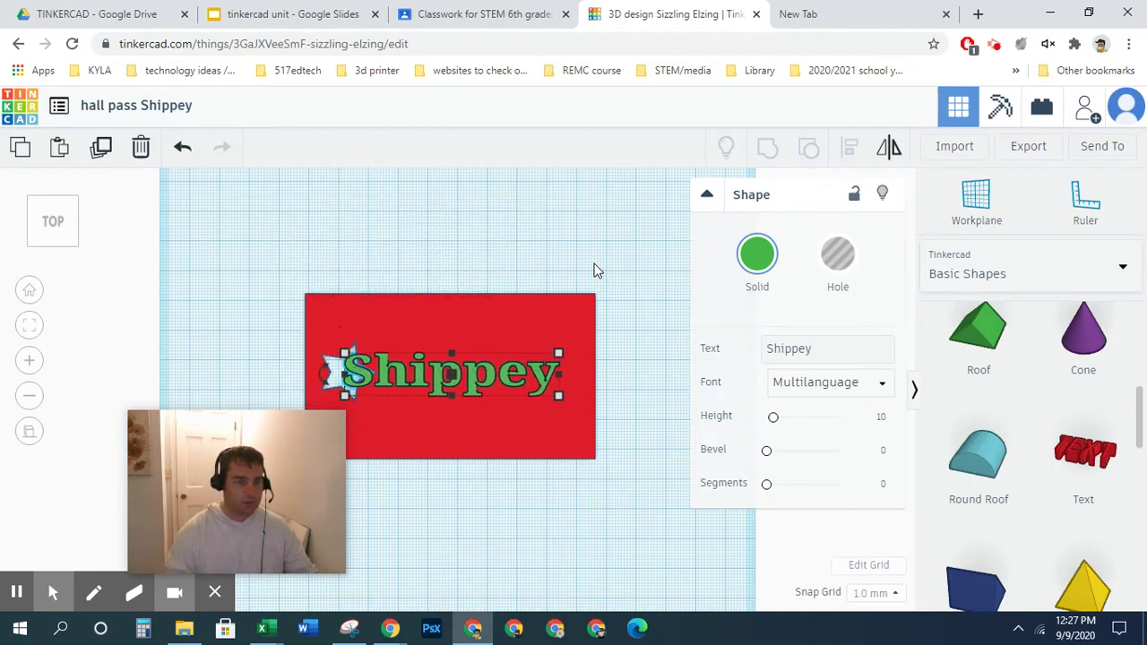
key(Right)
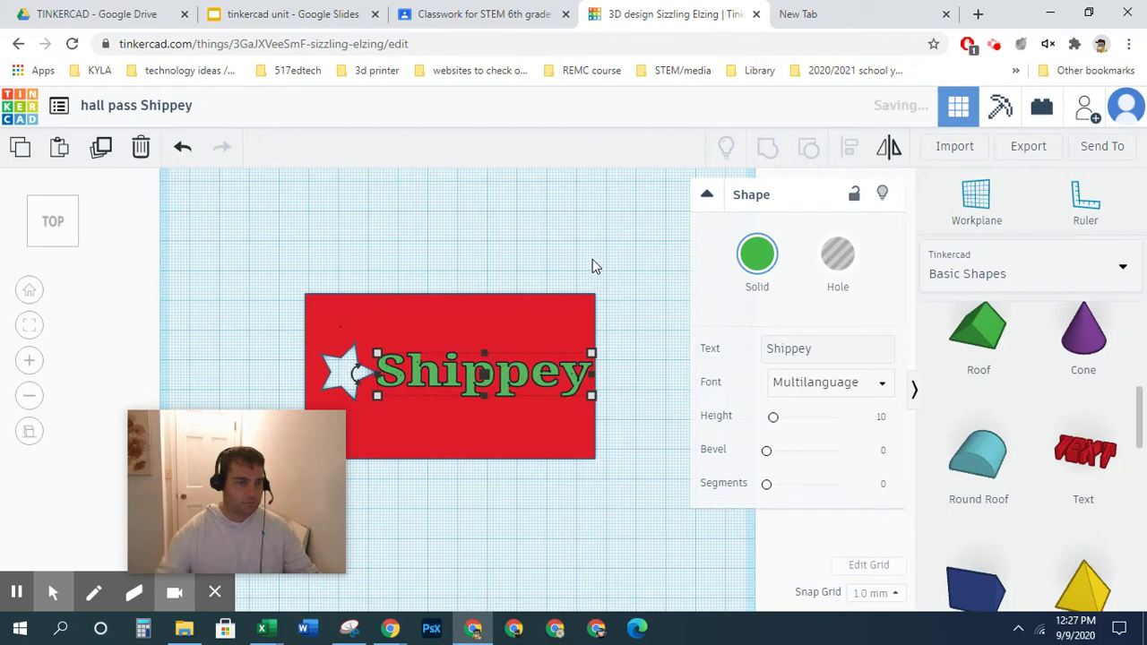
drag(379, 372, 388, 373)
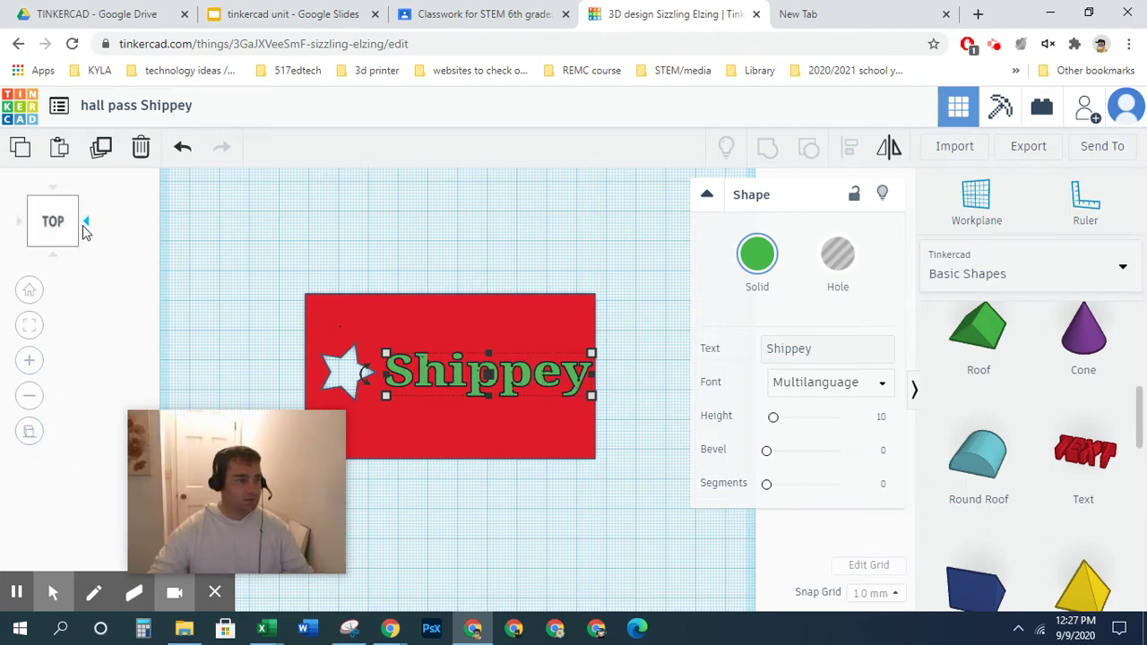
From the side, raise the green name text clear of the plate and reduce its thickness to 5 mm.
click(87, 224)
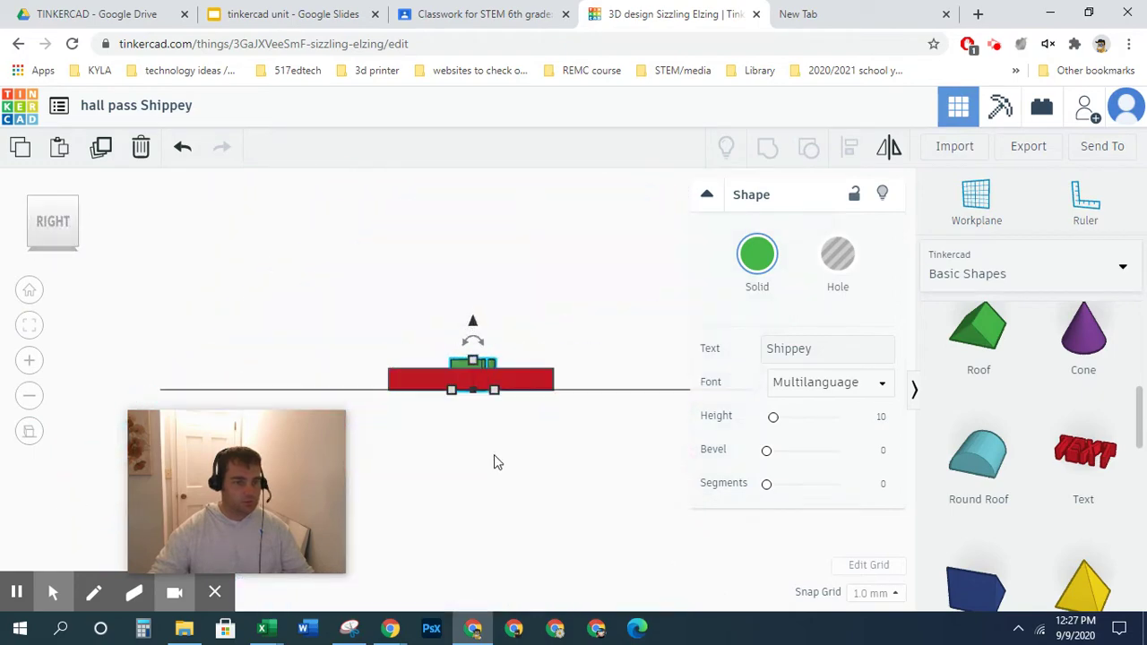
click(430, 419)
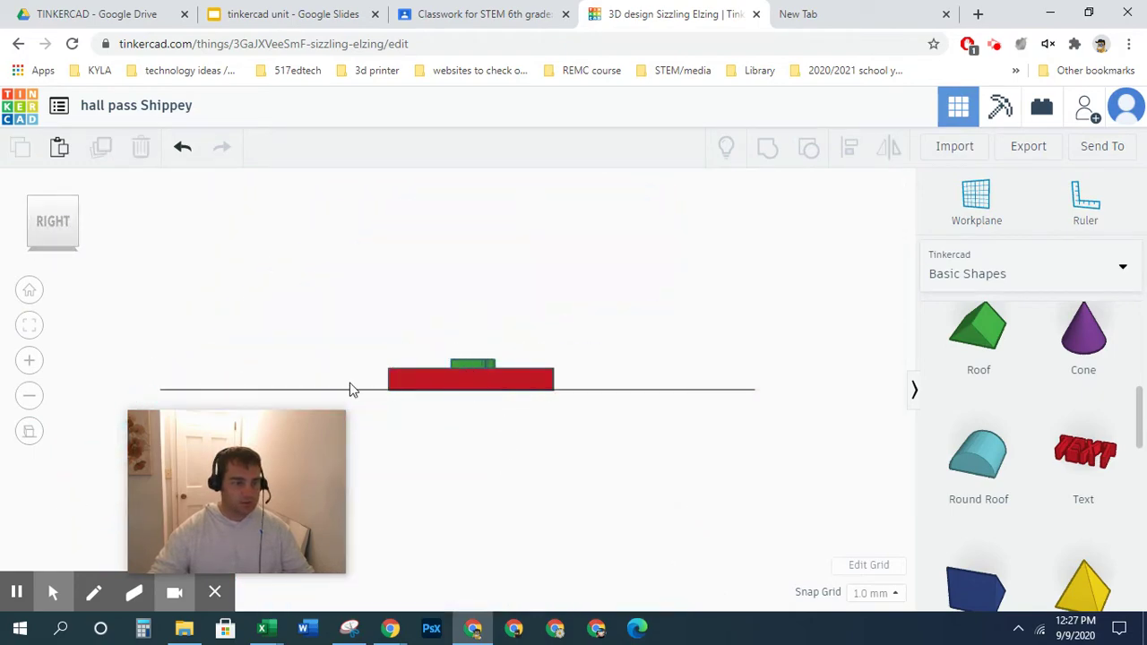
click(28, 360)
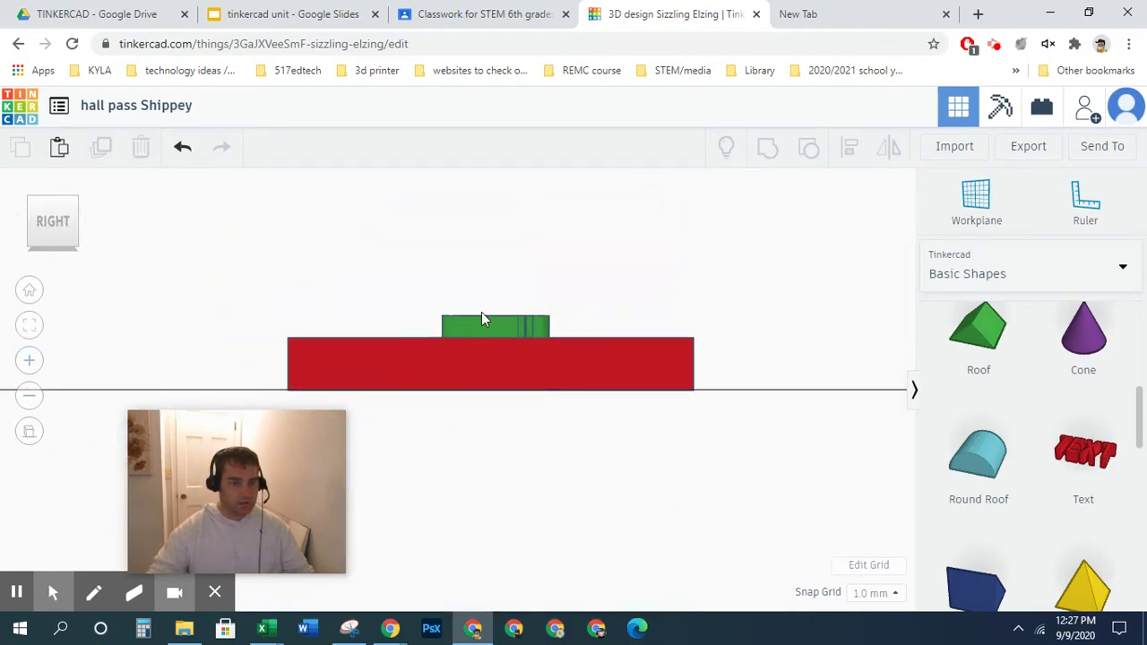
click(488, 321)
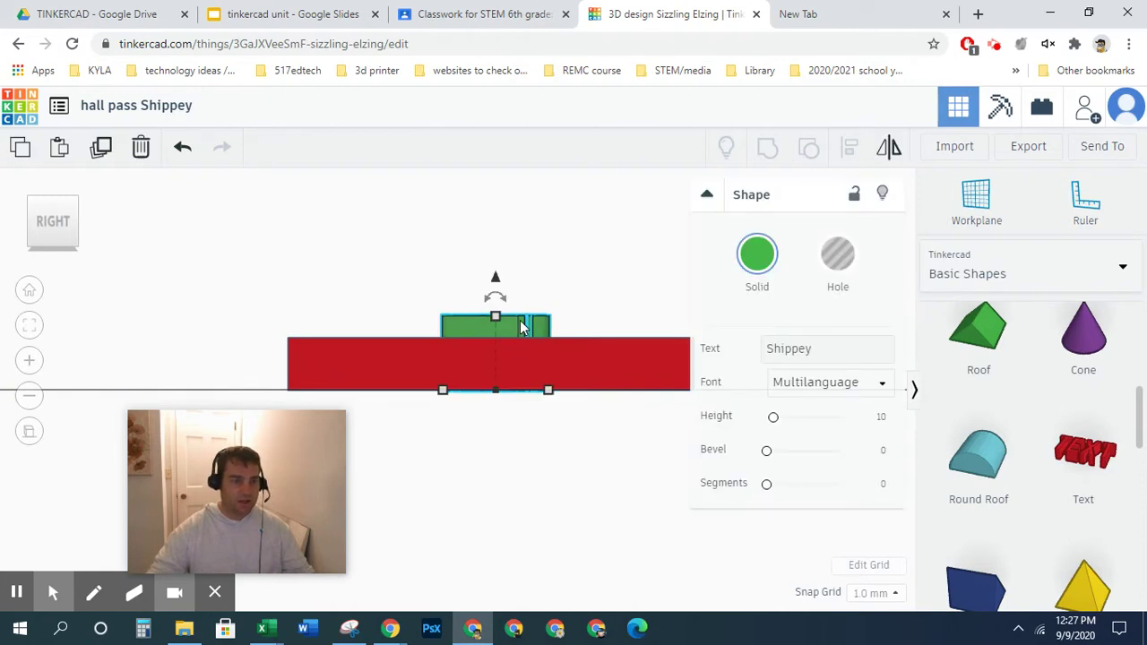
mouse_move(494, 306)
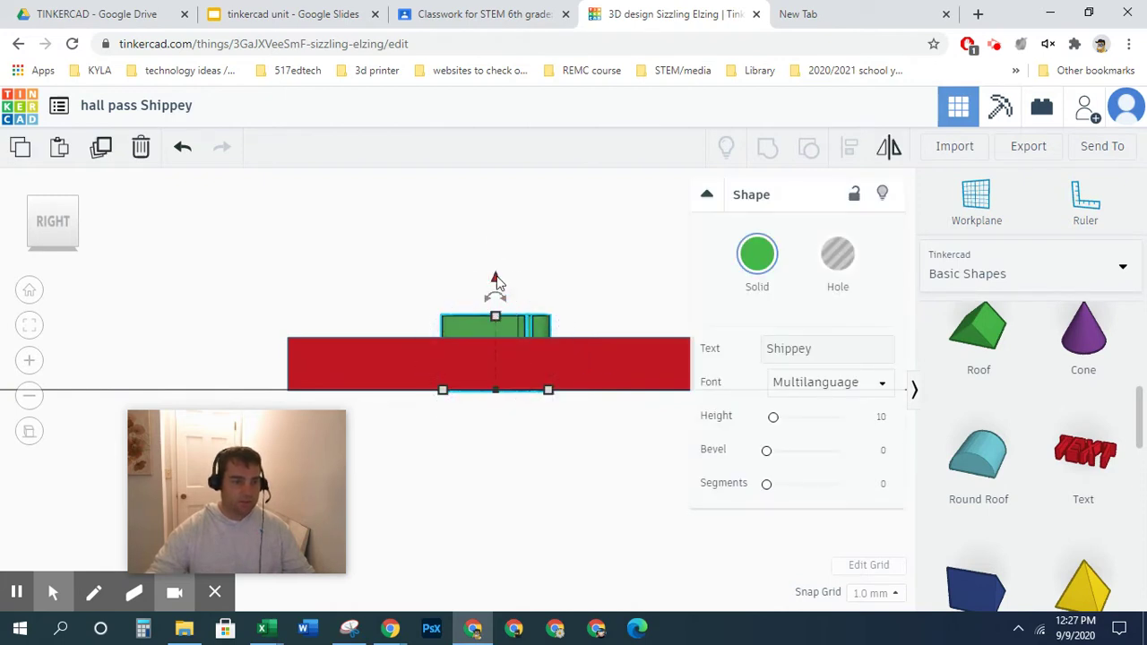
drag(496, 283, 495, 174)
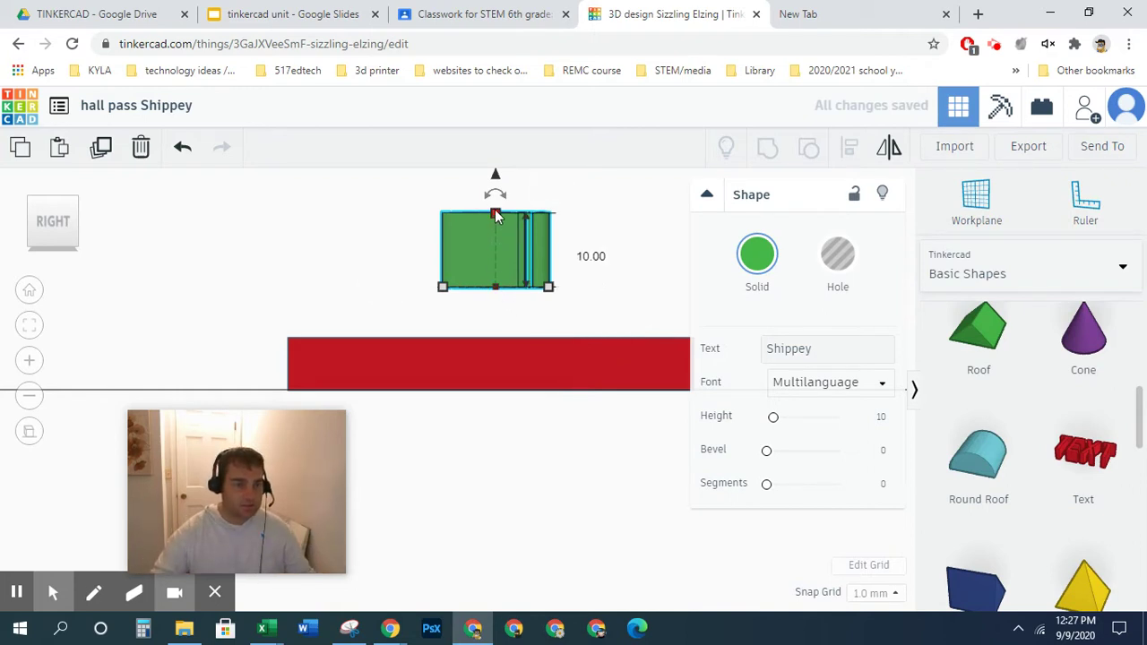
drag(494, 213, 491, 246)
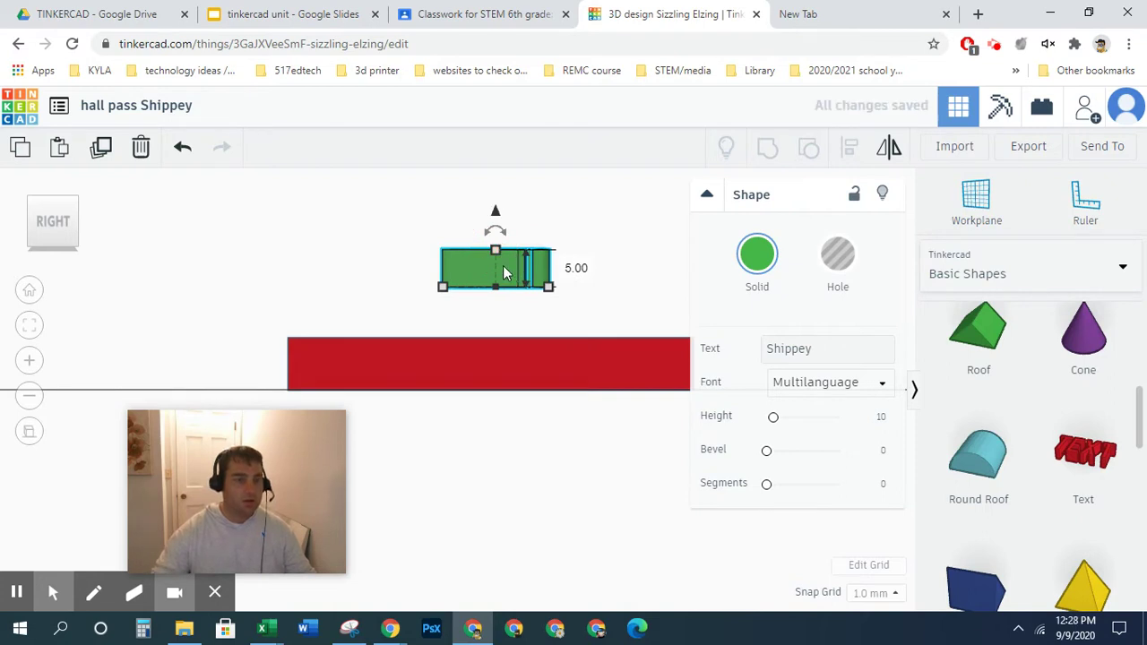
mouse_move(503, 268)
mouse_down()
mouse_move(504, 307)
mouse_move(506, 268)
mouse_up()
Lower the name text into the plate until its base is 4 mm above the workplane.
drag(500, 220, 500, 282)
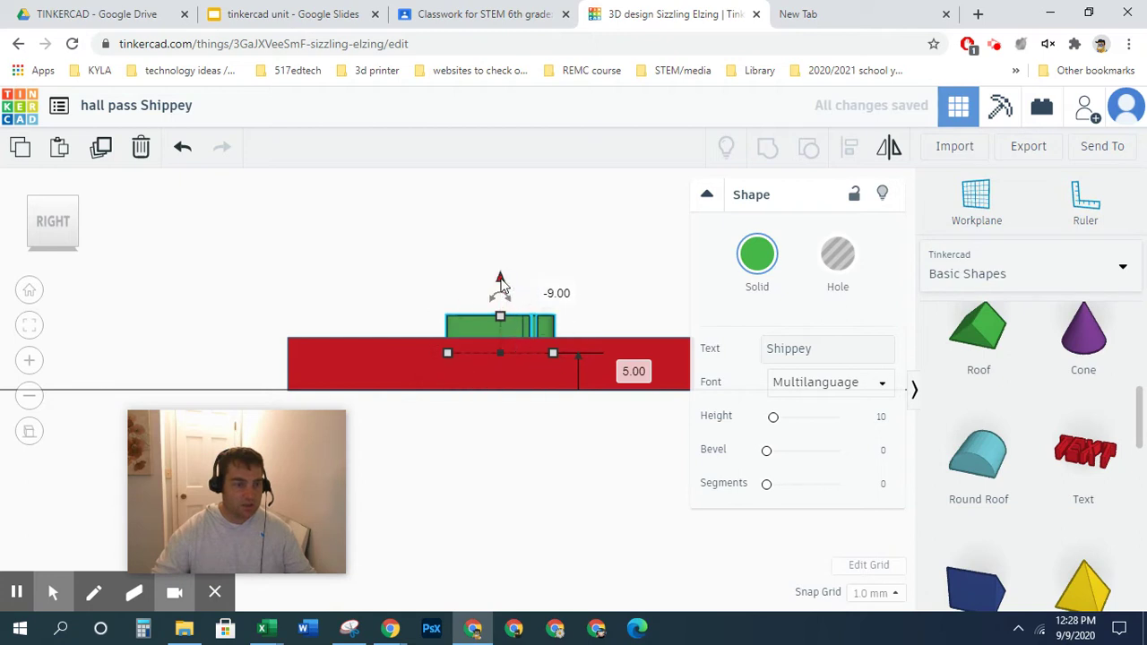
mouse_move(500, 278)
mouse_down()
mouse_move(501, 301)
mouse_move(498, 291)
mouse_up()
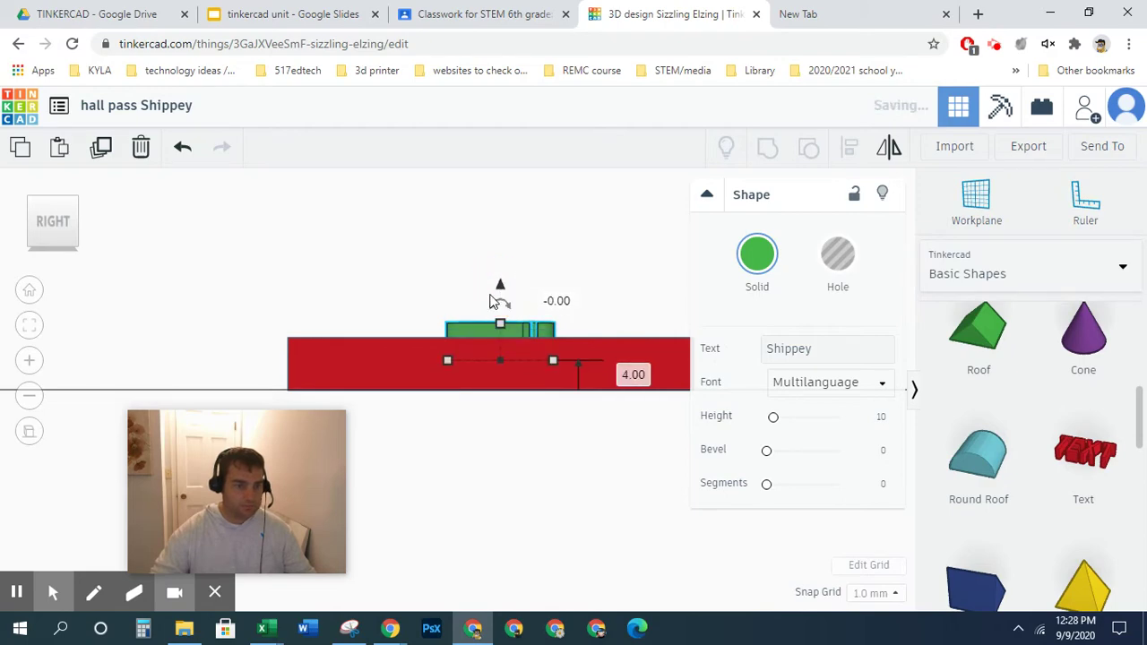
click(327, 284)
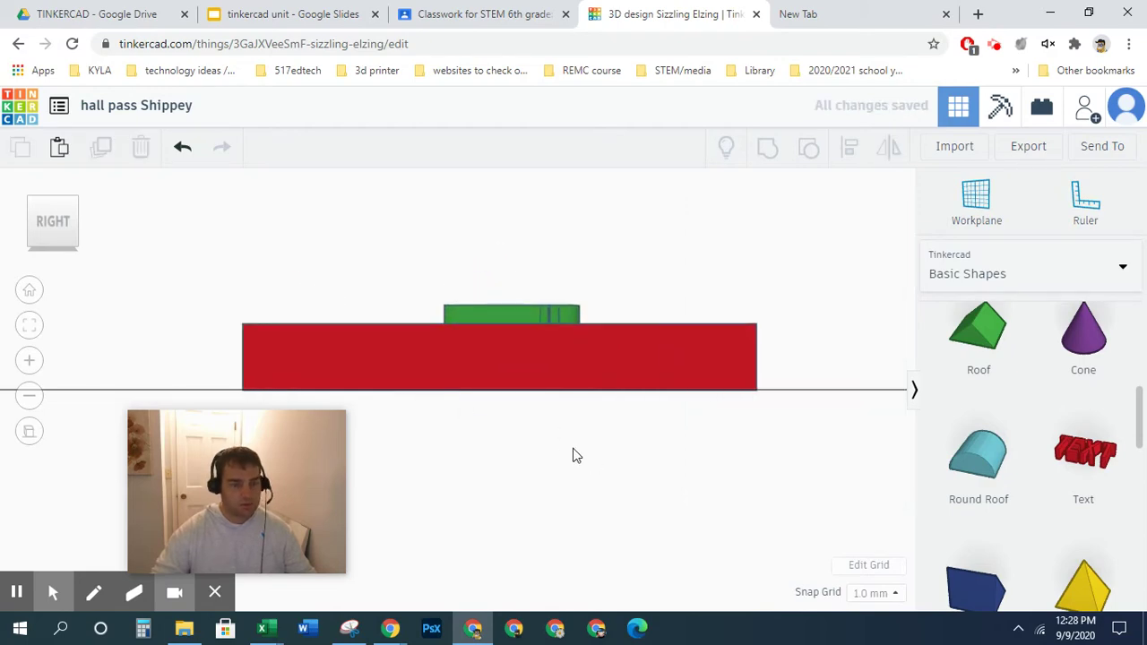
Add a new text shape to the plate below the name, colour it yellow and turn it into a hole.
right_drag(649, 371, 639, 405)
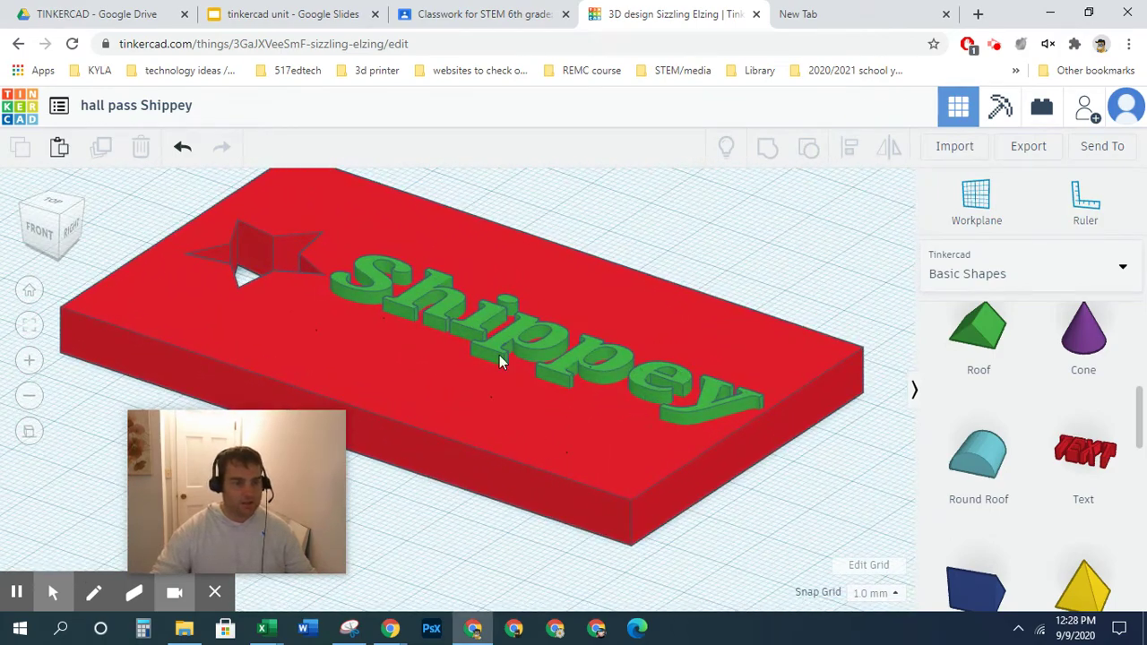
right_drag(566, 444, 675, 484)
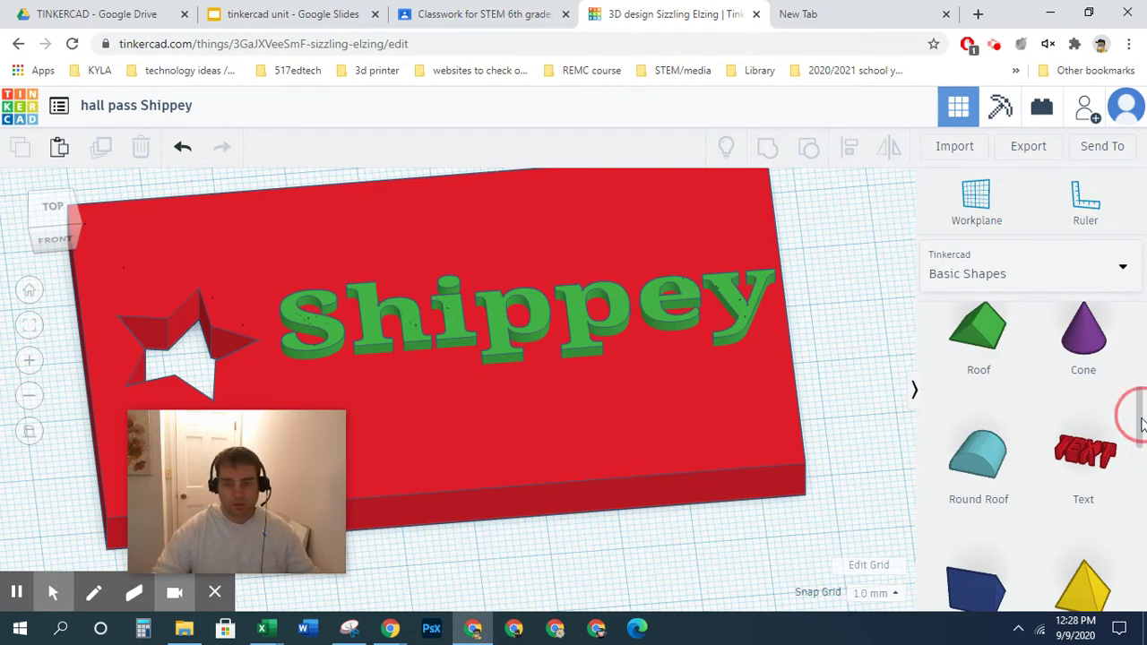
mouse_move(1142, 424)
mouse_down()
mouse_move(1133, 587)
mouse_move(1124, 420)
mouse_up()
drag(1091, 465, 520, 455)
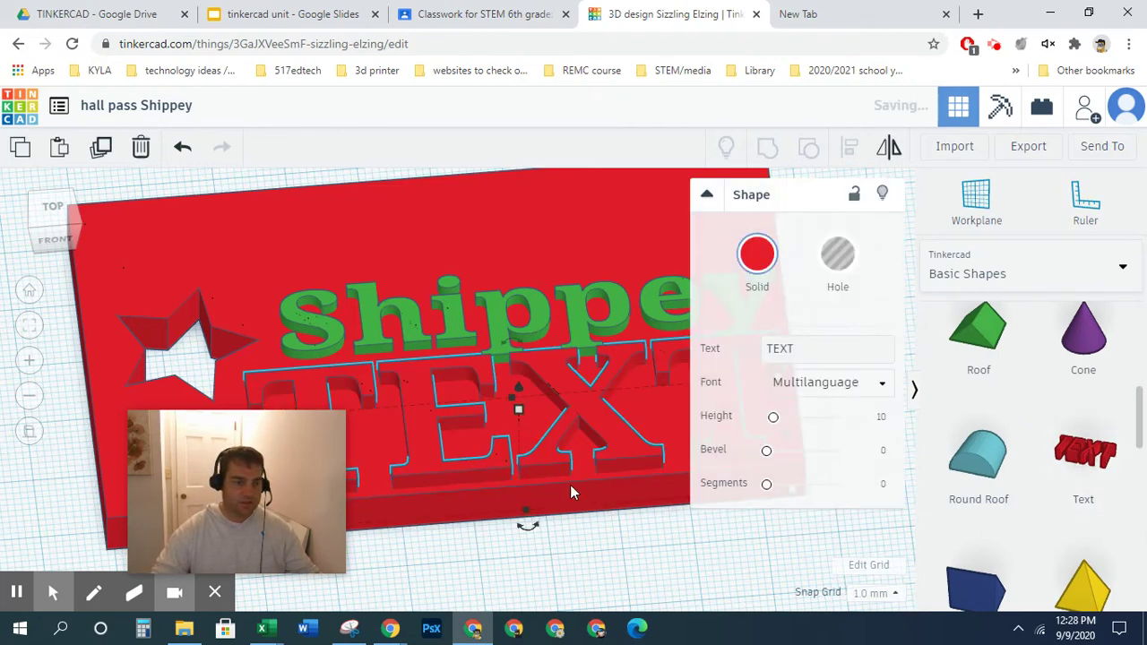
click(757, 255)
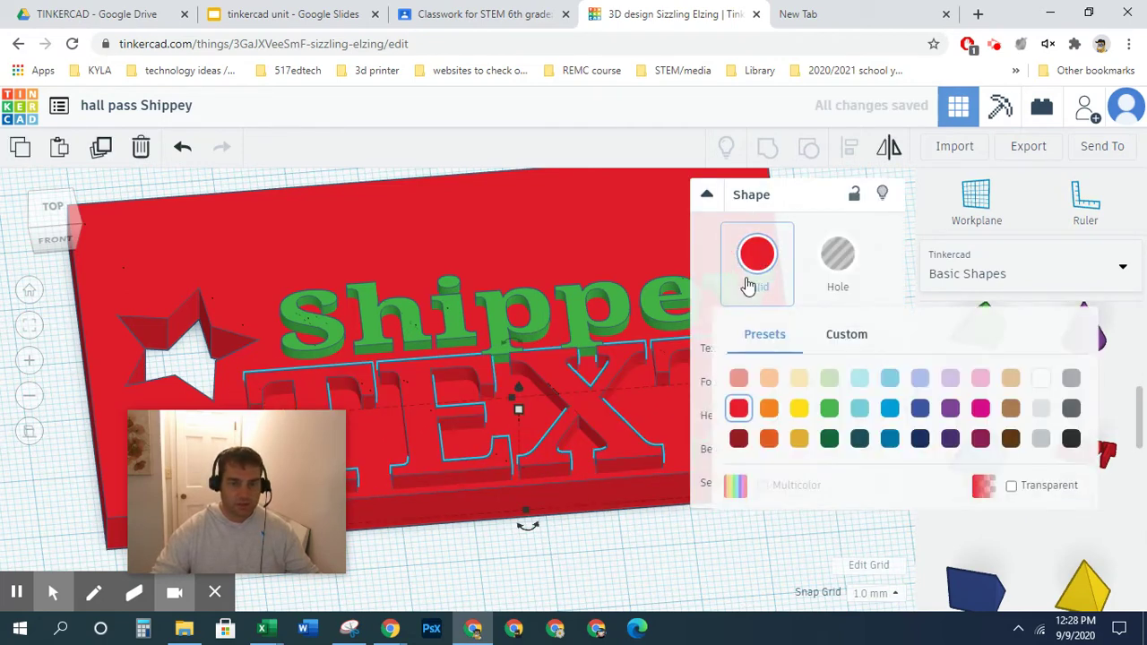
click(794, 413)
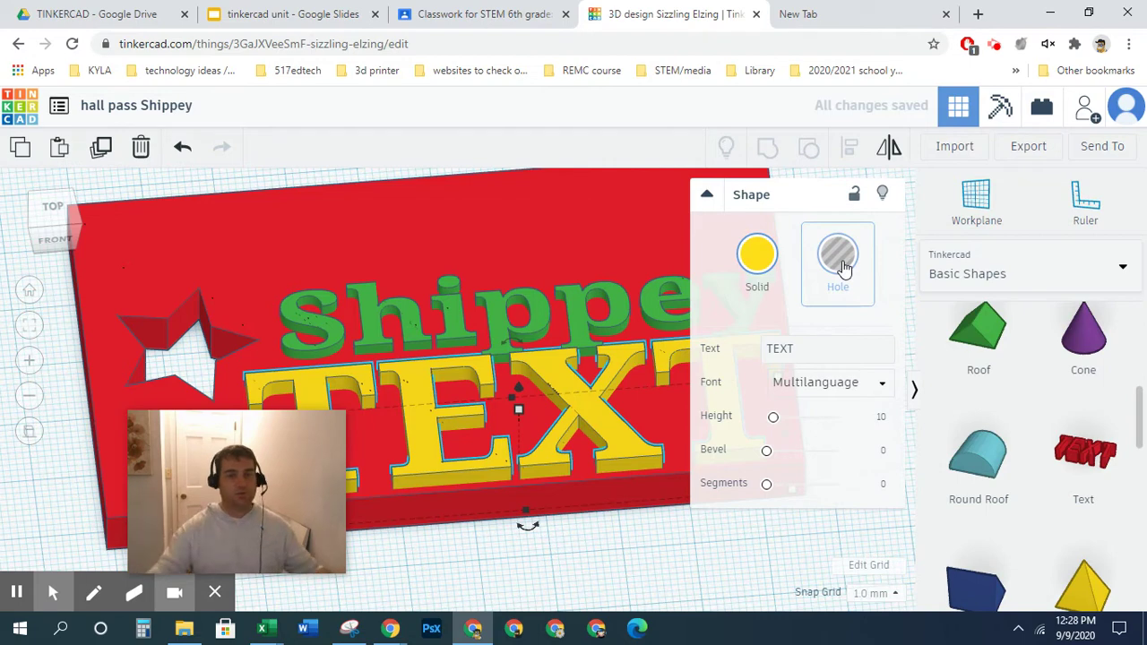
click(839, 260)
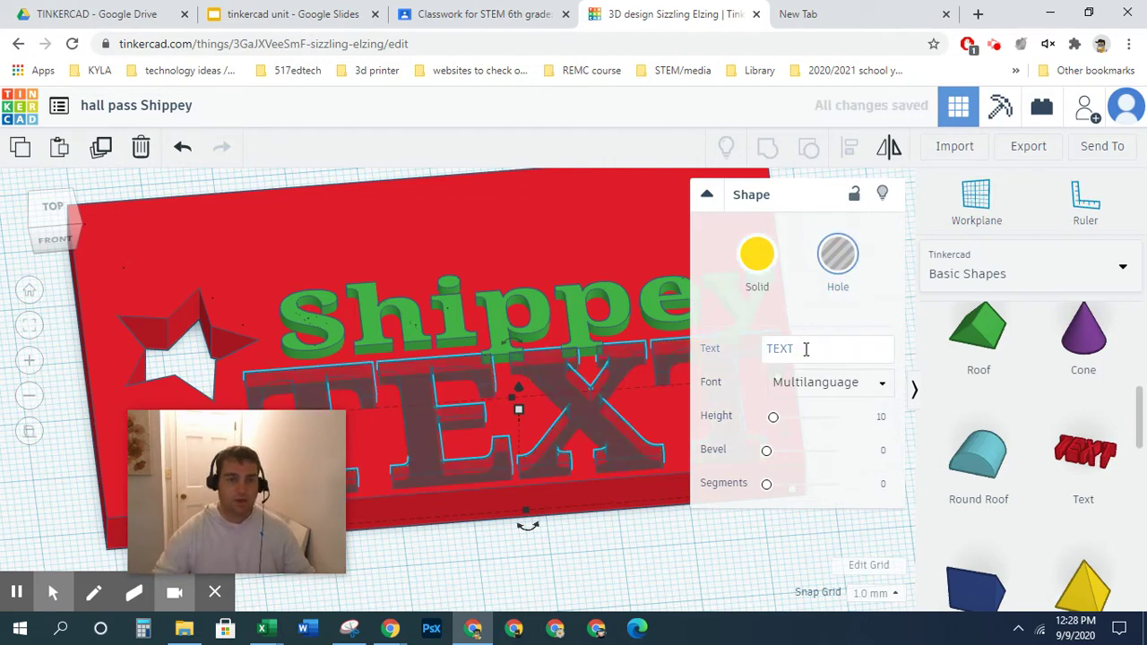
Change the new text hole's wording to "rm 419", checking the room number on the Google Classroom classwork page.
click(808, 349)
key(BackSpace)
key(BackSpace)
key(BackSpace)
key(BackSpace)
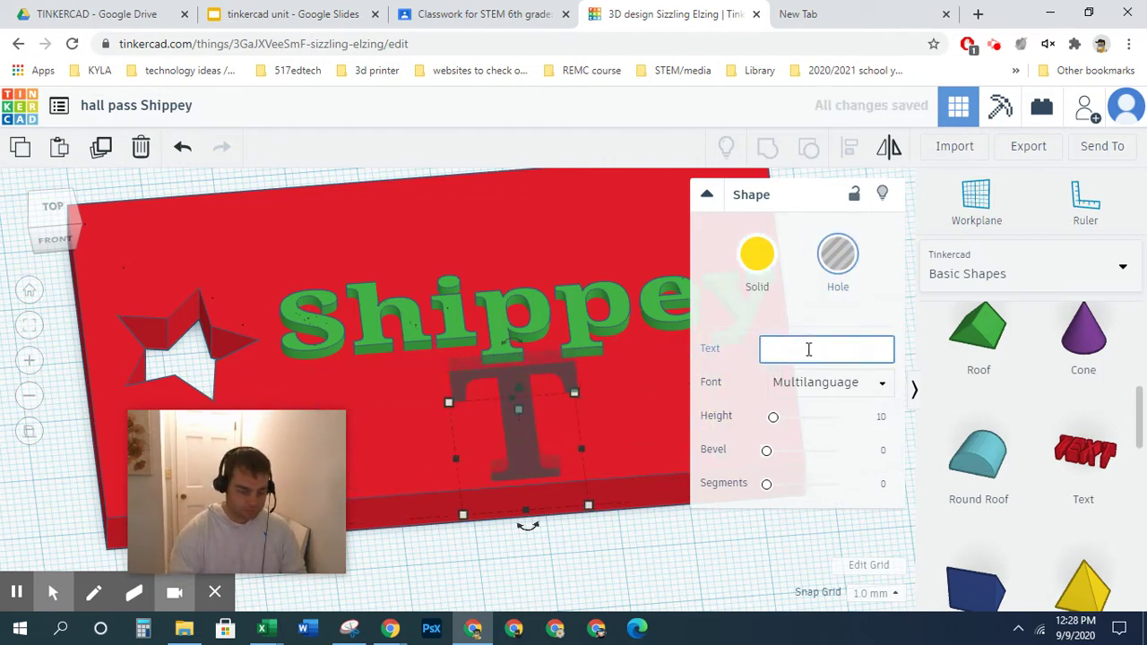
text(rm)
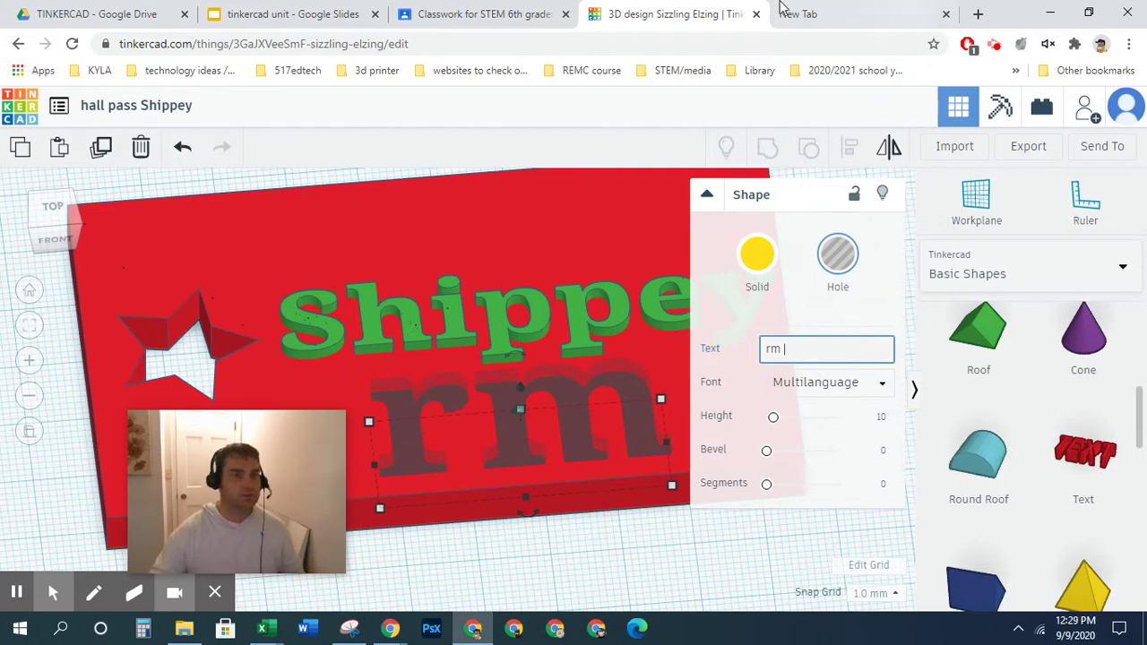
click(429, 7)
scroll(520, 442, down, 2)
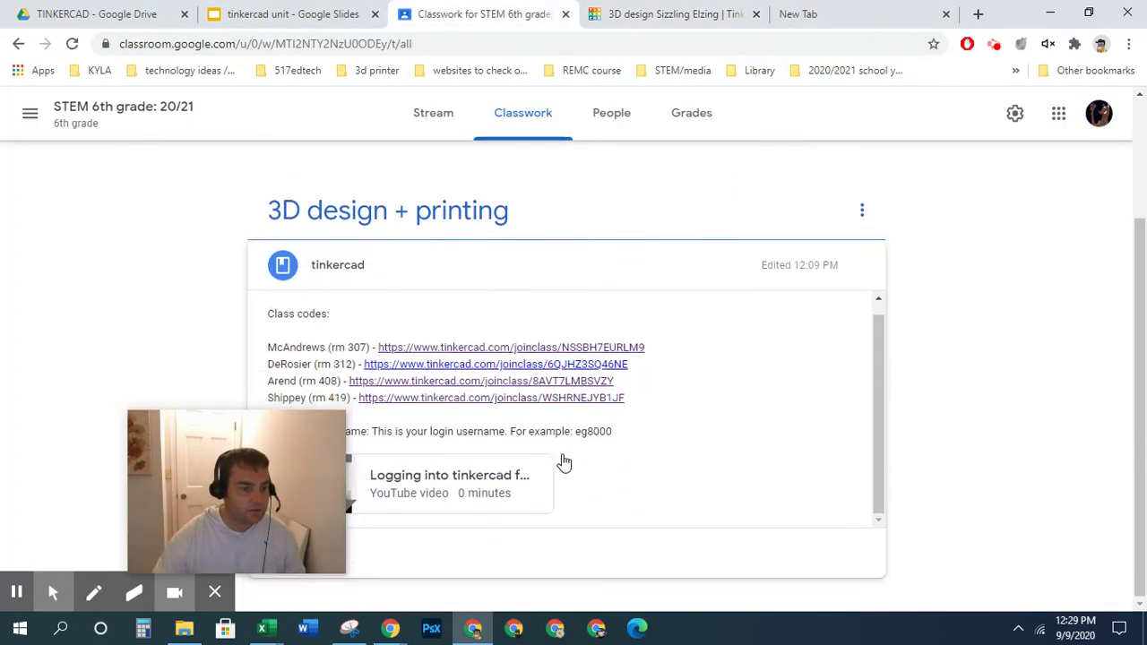
click(676, 14)
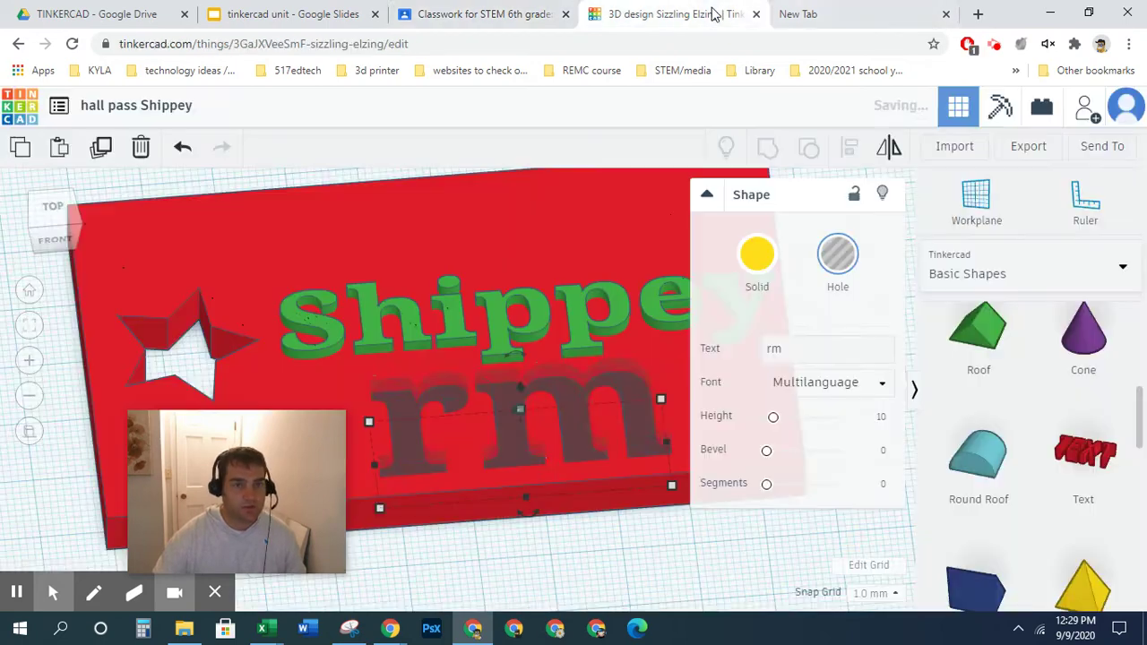
text(419)
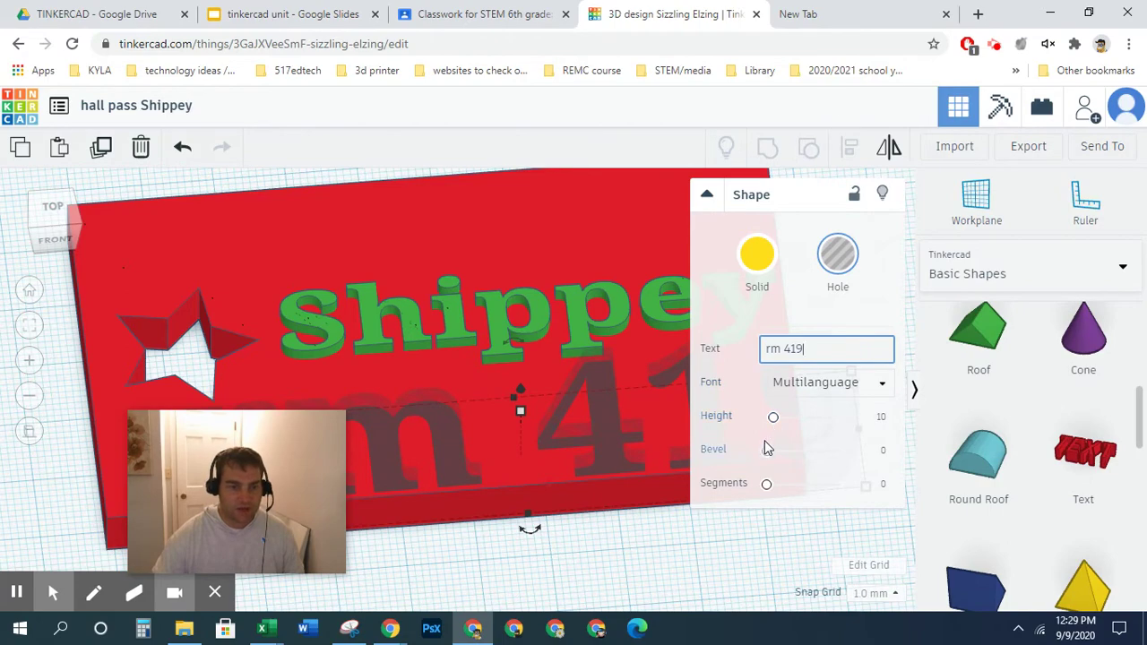
Shrink the "rm 419" text hole to about 41 mm by 11 mm and place it on the plate beneath the name.
drag(309, 479, 202, 475)
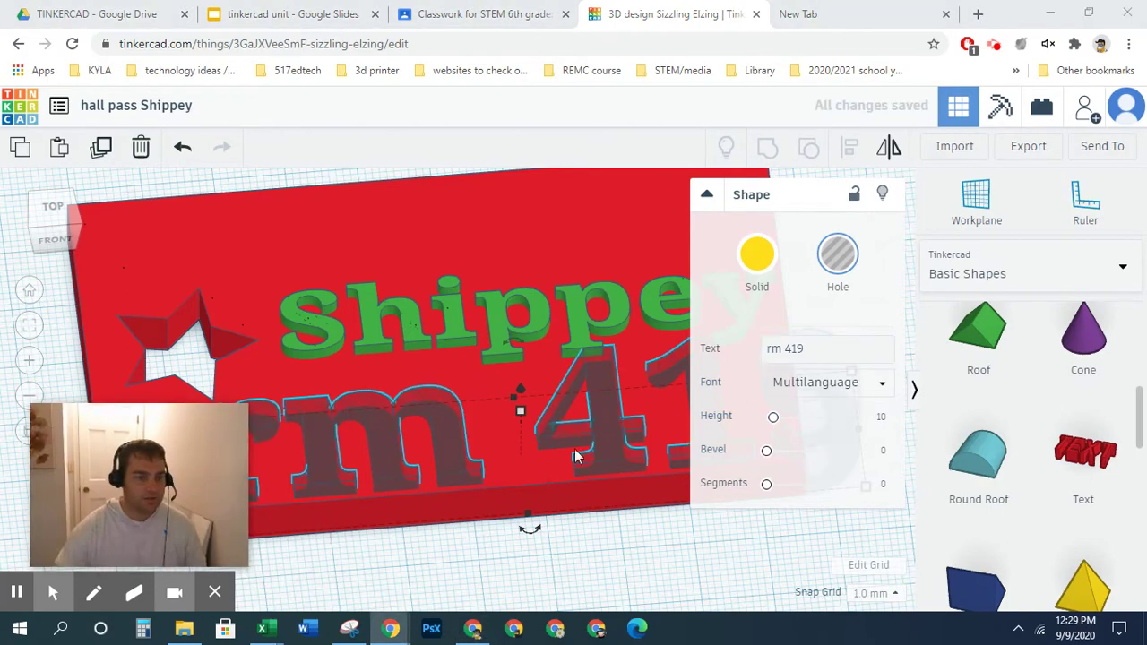
scroll(623, 437, down, 2)
scroll(488, 430, down, 3)
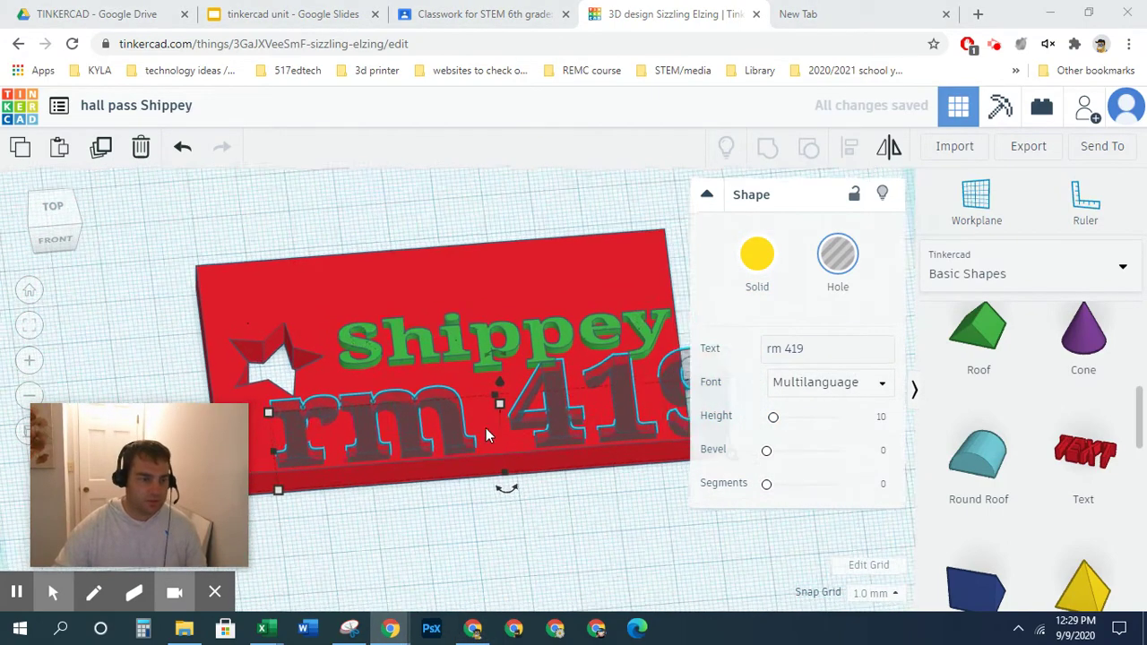
drag(656, 411, 520, 401)
click(544, 471)
scroll(466, 518, up, 5)
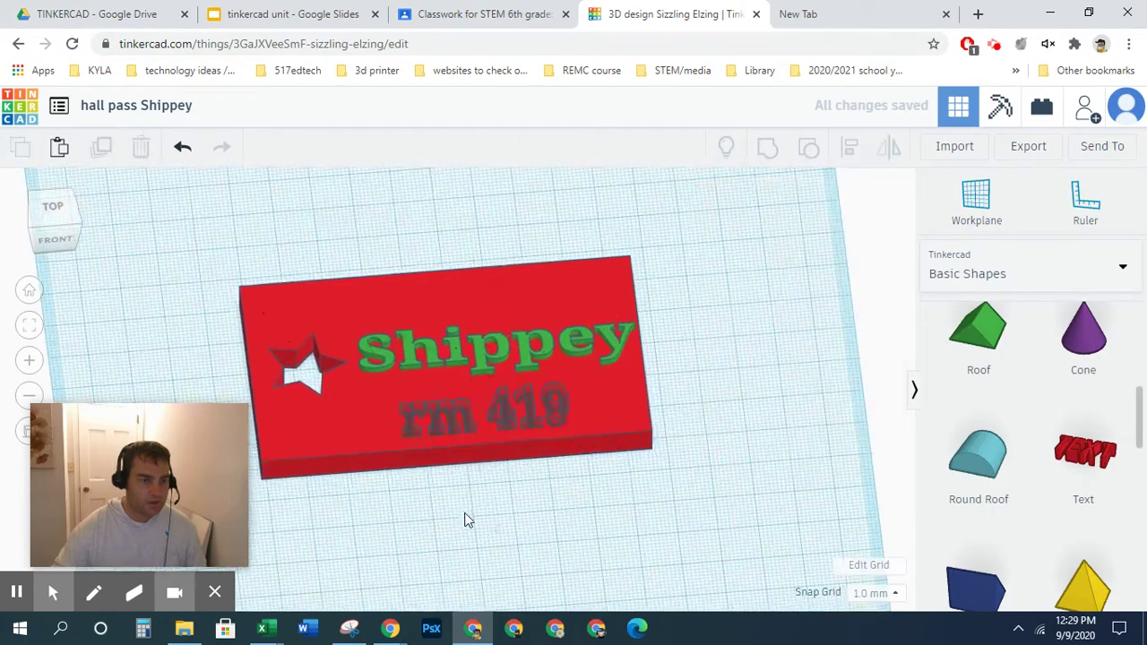
Raise the "rm 419" text hole so its base sits 4 mm above the workplane.
click(612, 423)
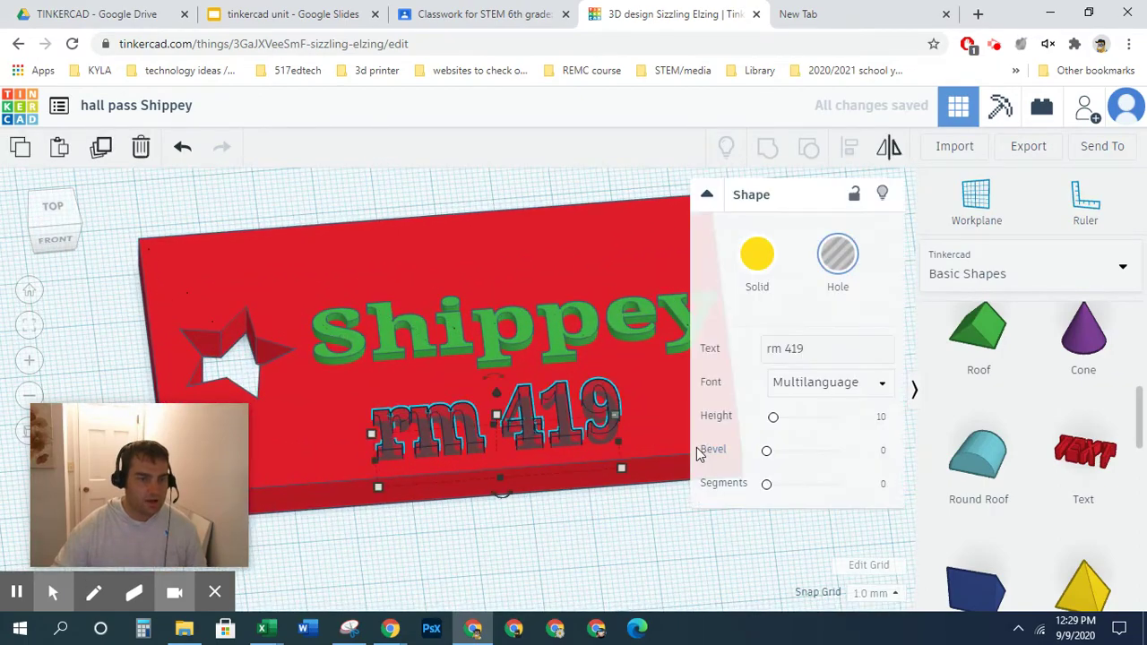
scroll(597, 484, up, 3)
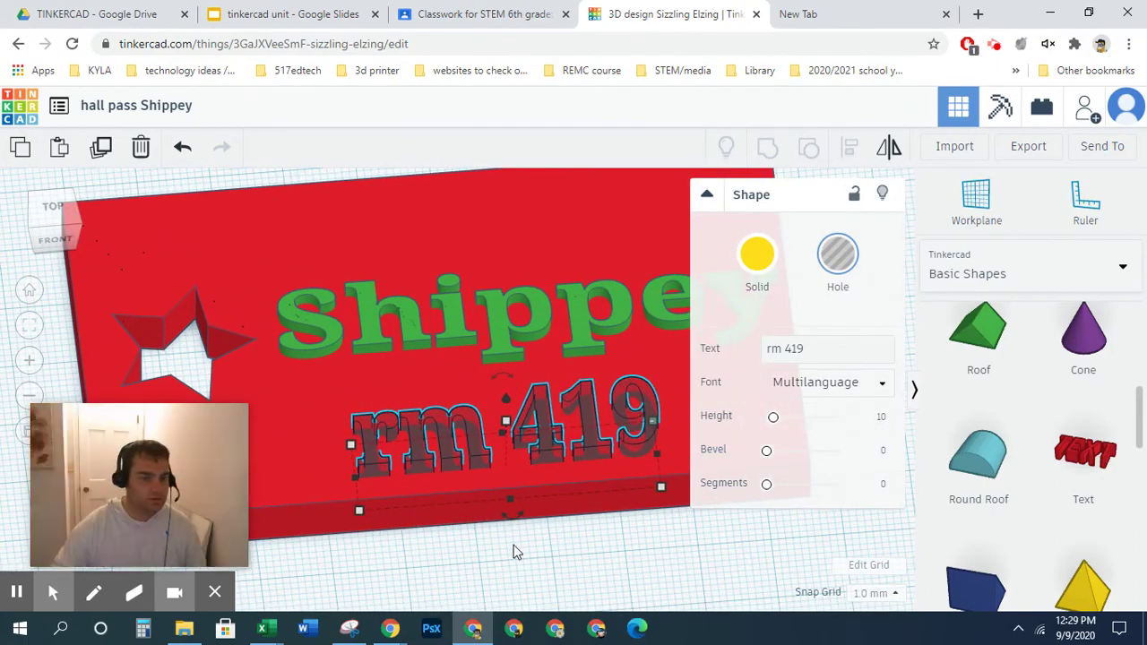
right_drag(537, 502, 562, 358)
mouse_move(486, 285)
mouse_down()
mouse_move(485, 296)
mouse_move(492, 254)
mouse_move(489, 263)
mouse_up()
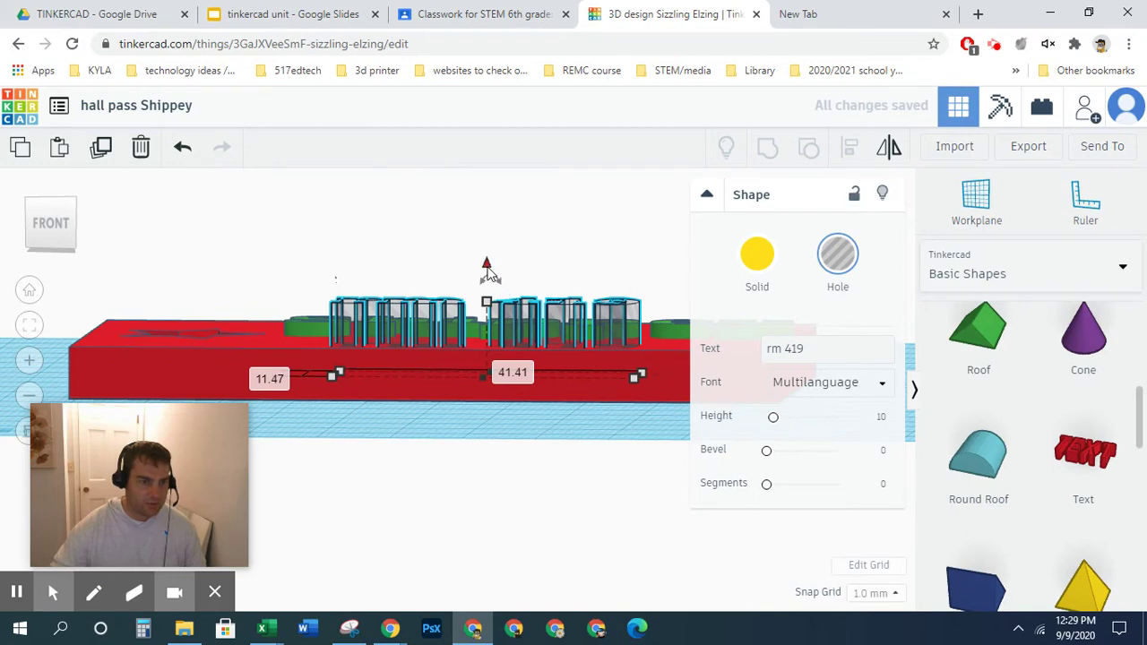
drag(487, 262, 488, 263)
click(708, 196)
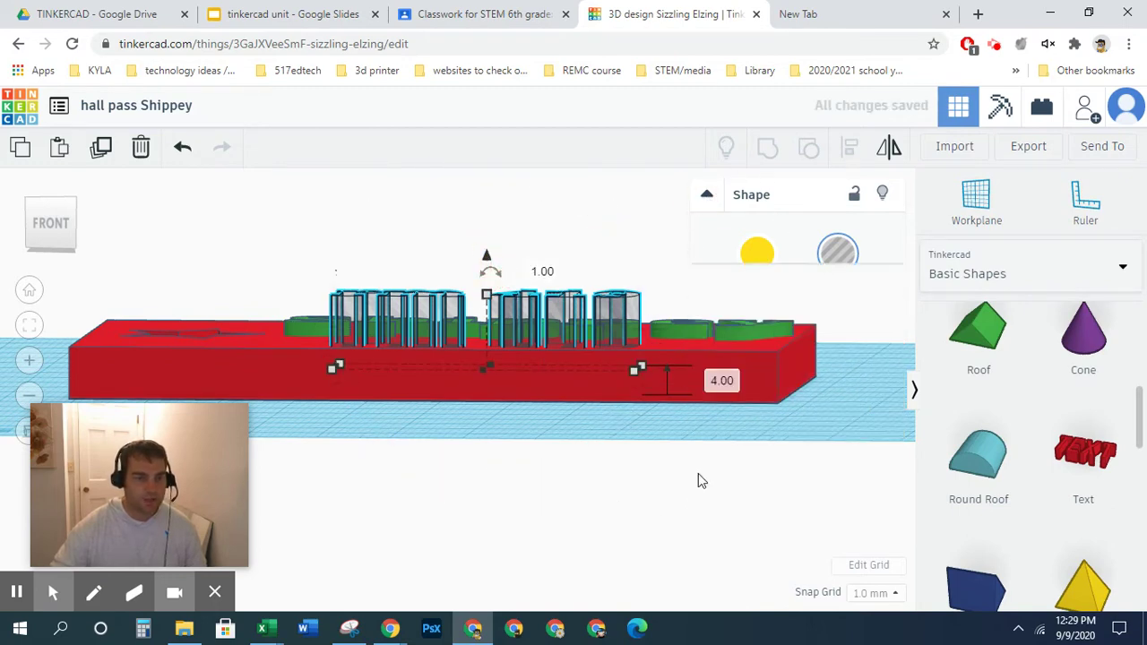
Select the plate, the name text and the "rm 419" hole and group them into one shape.
scroll(628, 452, down, 2)
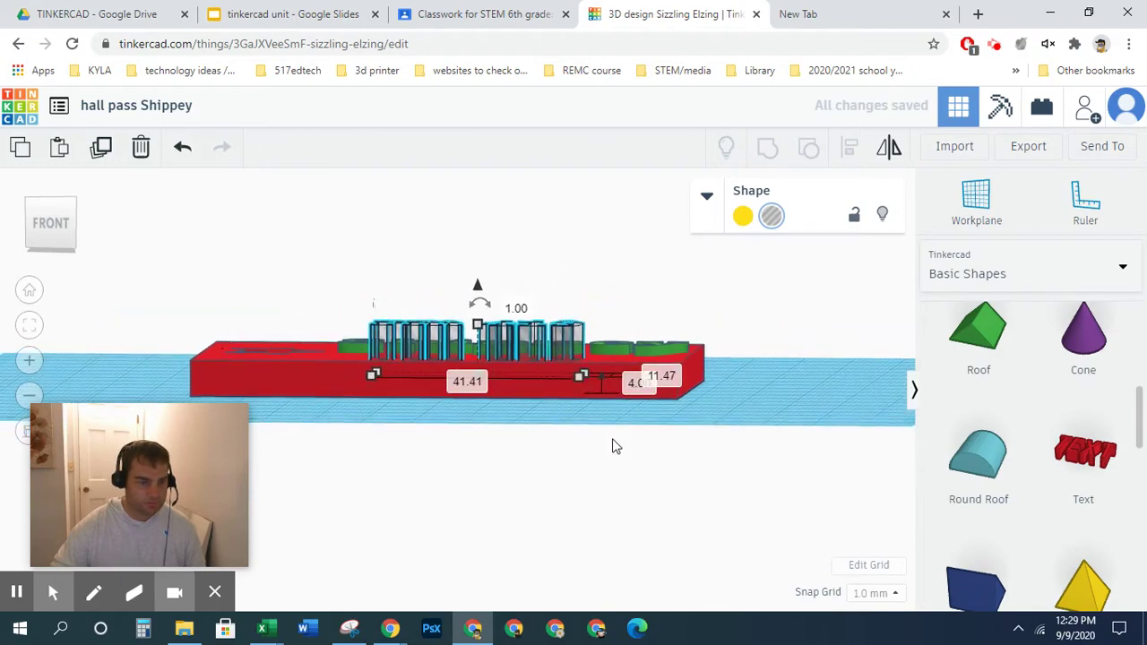
right_drag(693, 417, 681, 530)
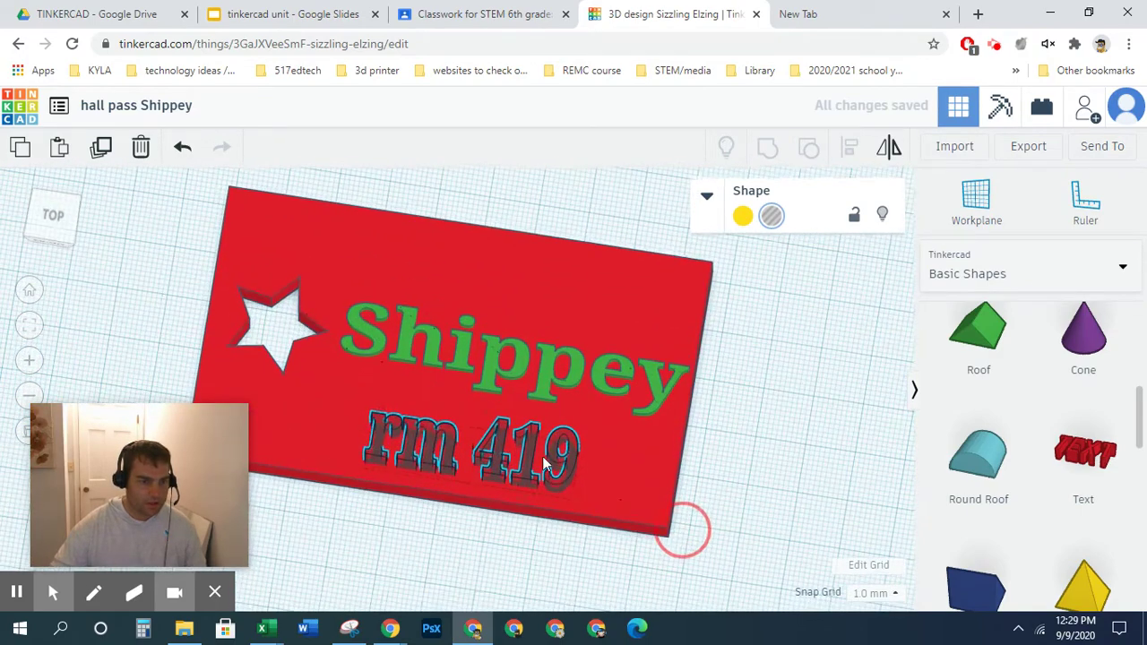
click(32, 286)
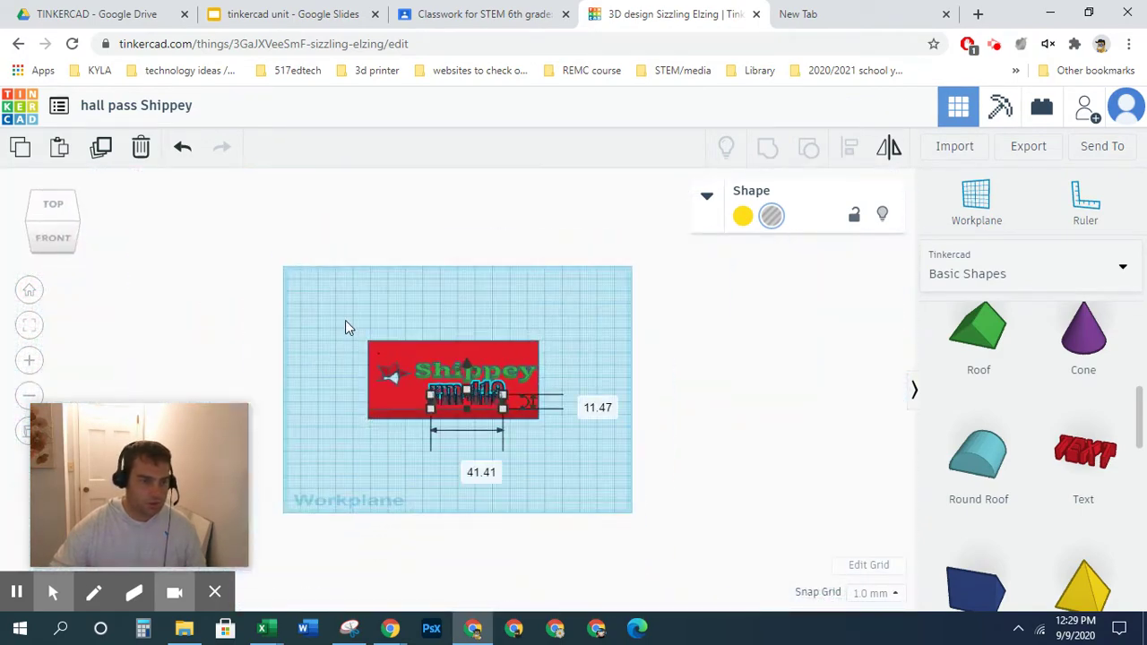
drag(345, 319, 624, 481)
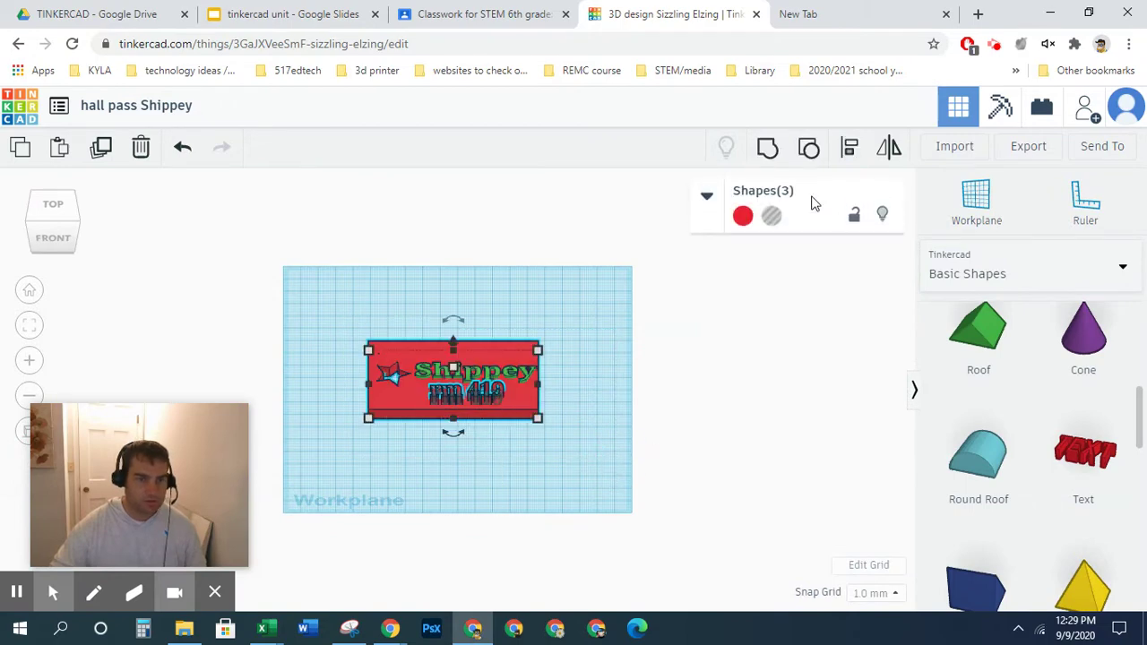
click(772, 154)
click(516, 411)
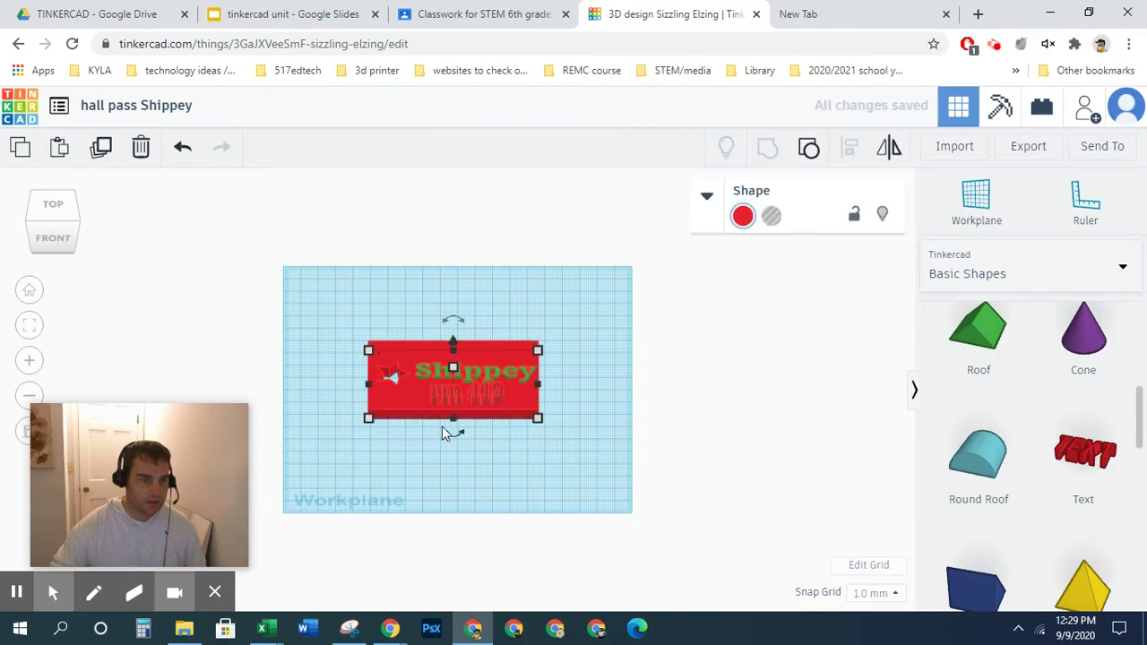
key(f)
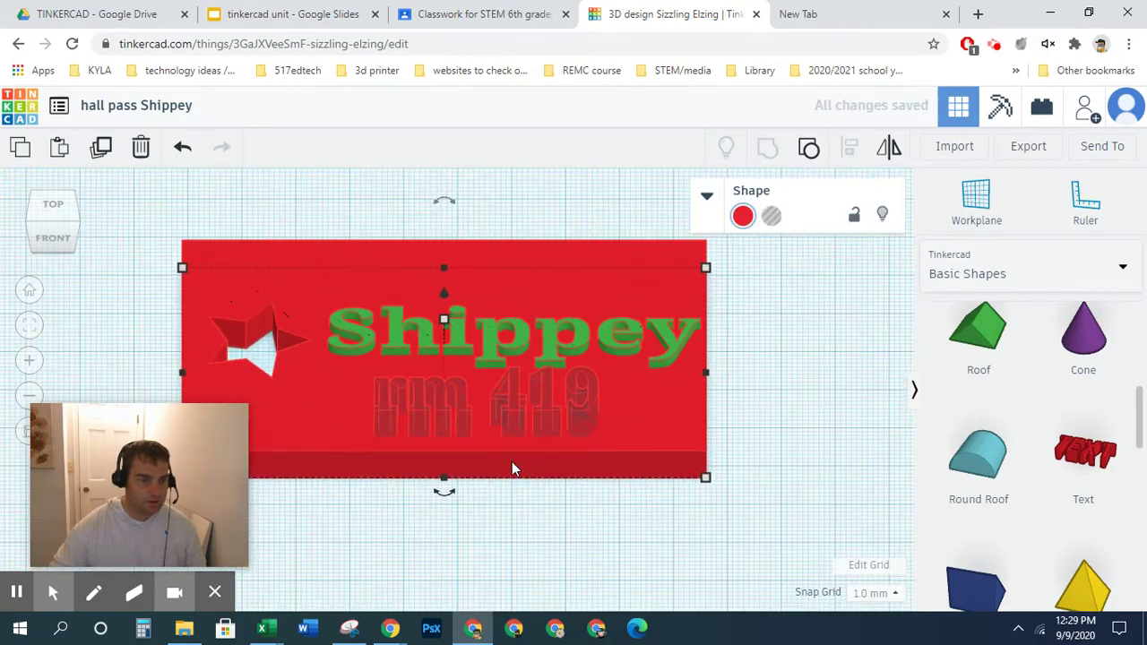
click(803, 422)
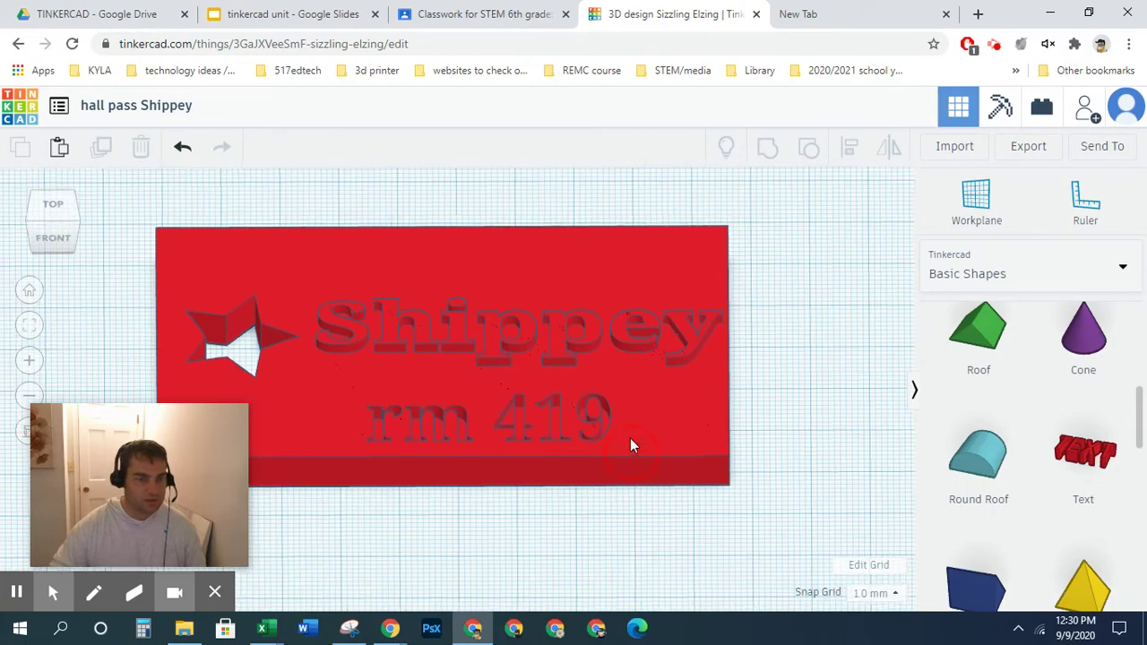
Ungroup the hall pass into its plate, name text and "rm 419" text hole.
right_drag(629, 445, 553, 493)
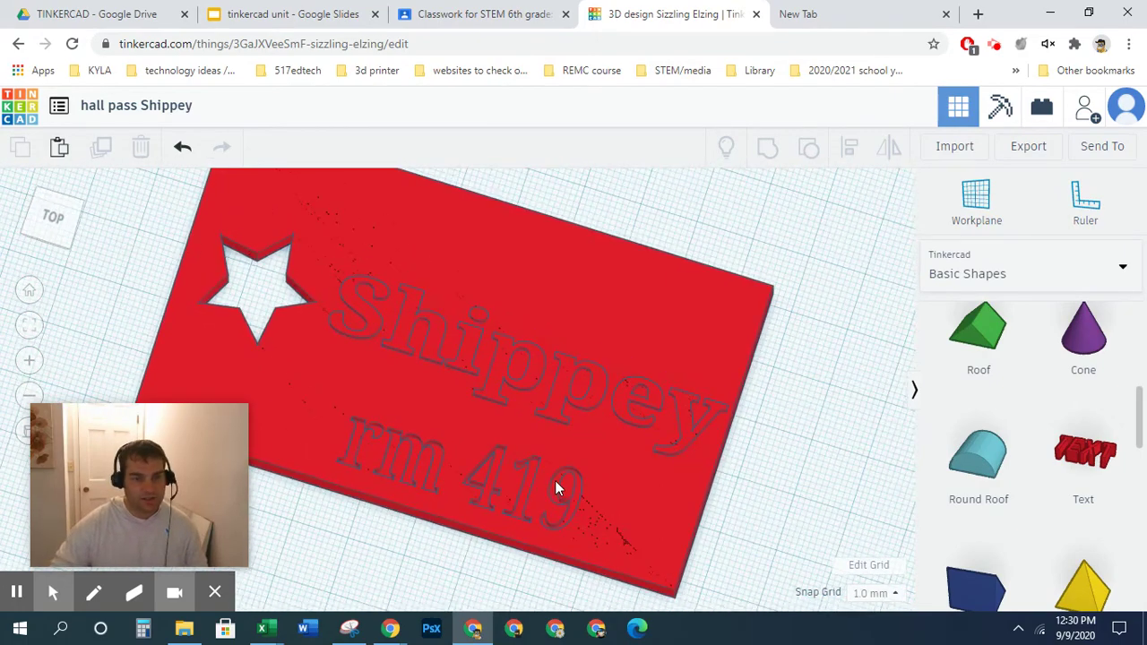
click(597, 463)
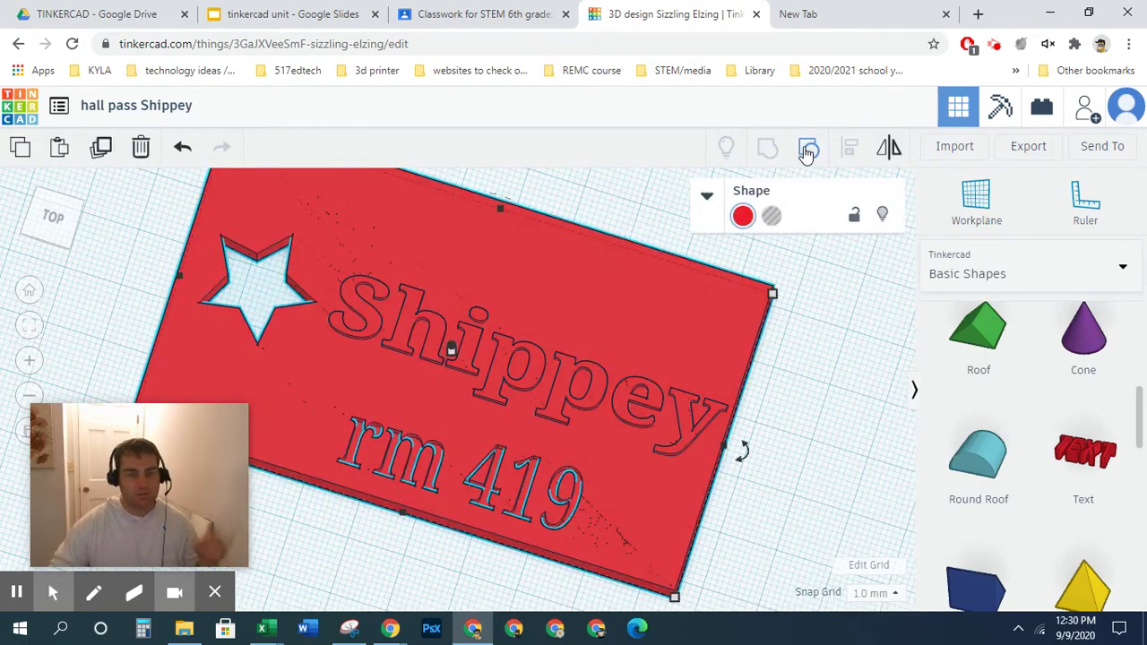
click(809, 148)
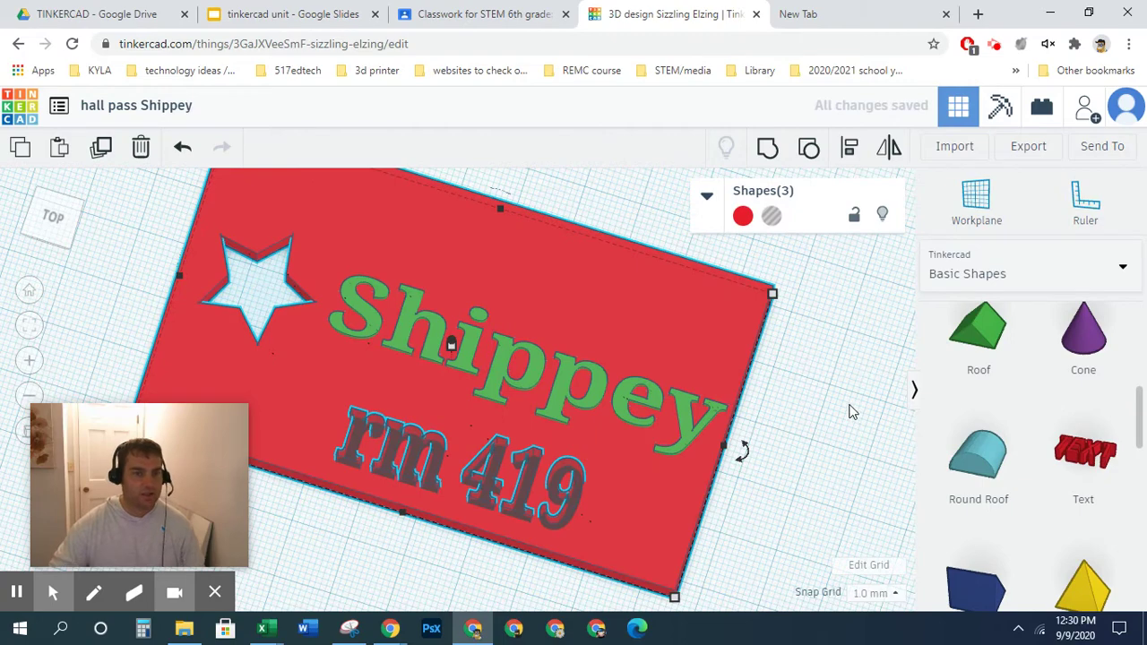
click(851, 408)
right_drag(852, 409, 678, 414)
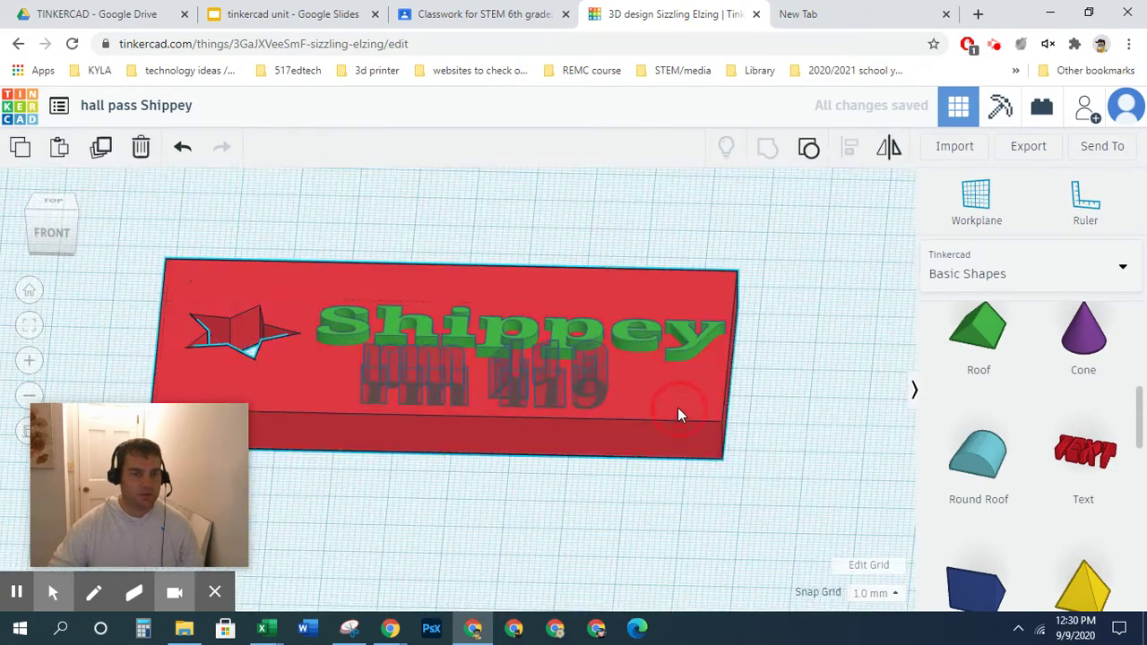
click(679, 410)
click(827, 397)
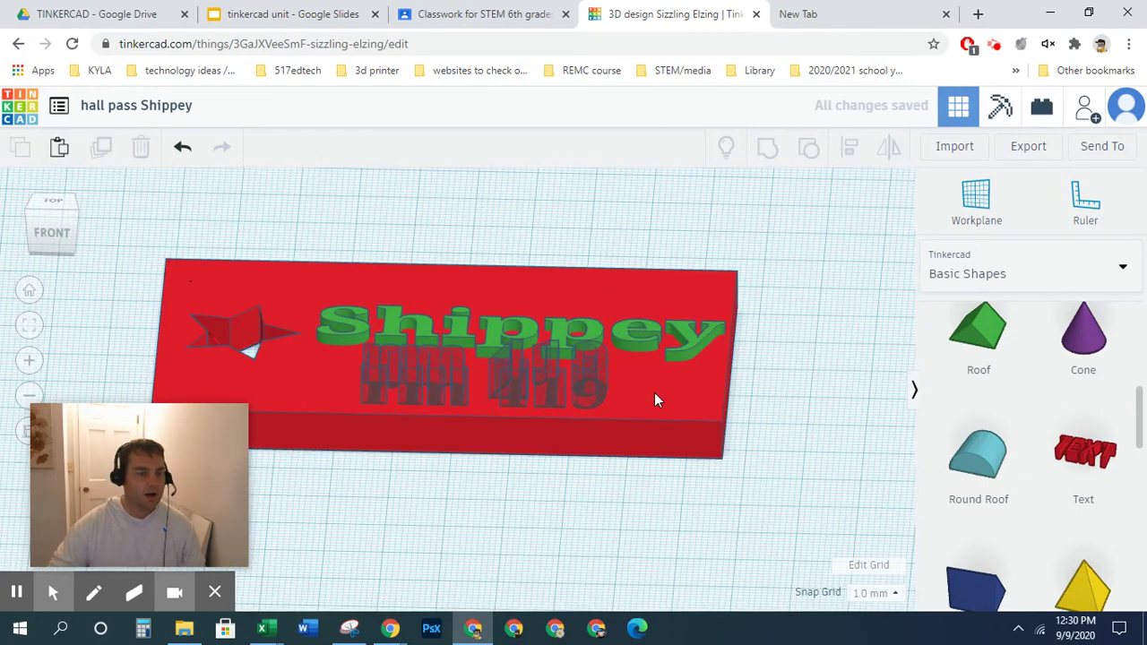
Lower the "rm 419" text hole by 8 mm so its base sits 4 mm below the workplane.
scroll(655, 400, down, 2)
scroll(550, 400, up, 3)
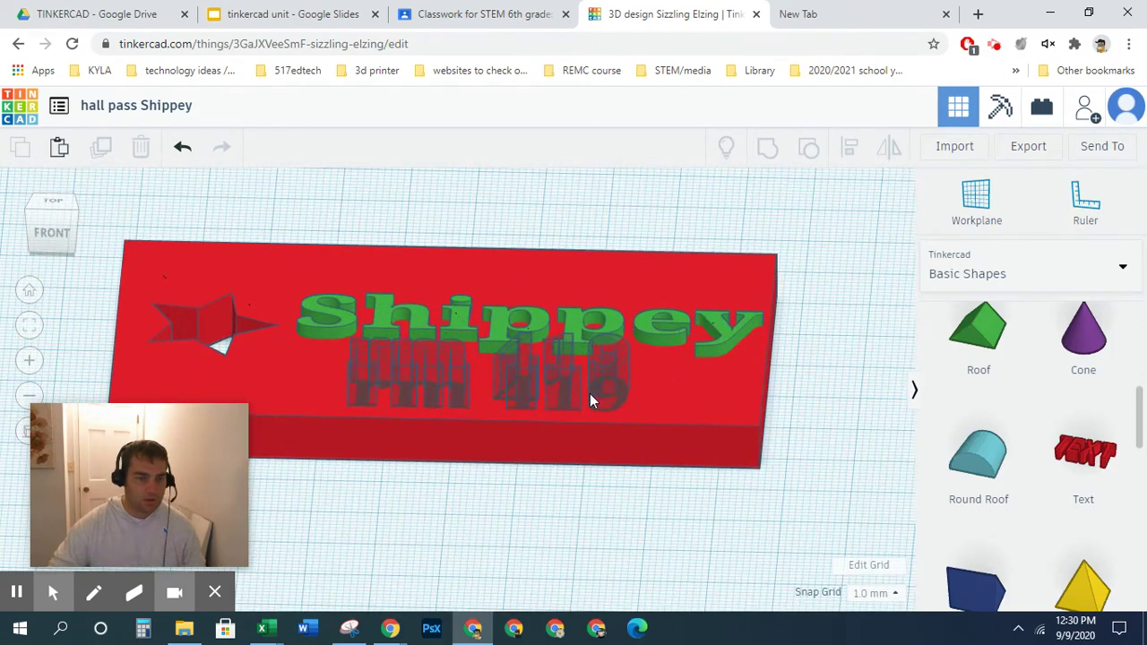
right_drag(653, 389, 514, 379)
click(580, 403)
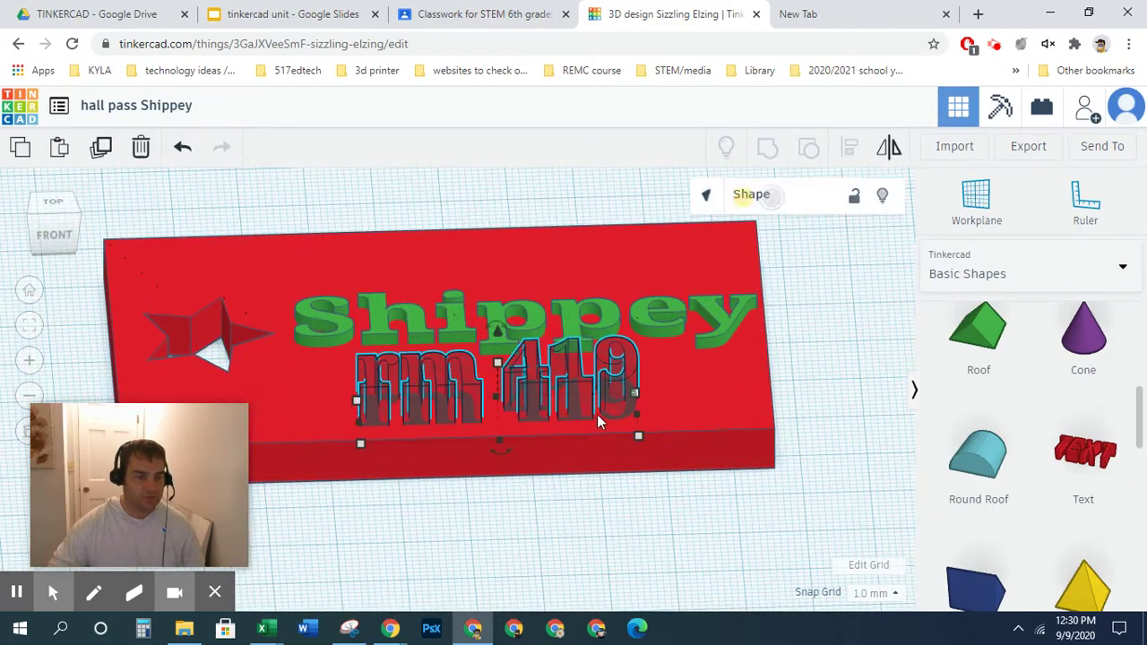
drag(498, 364, 494, 332)
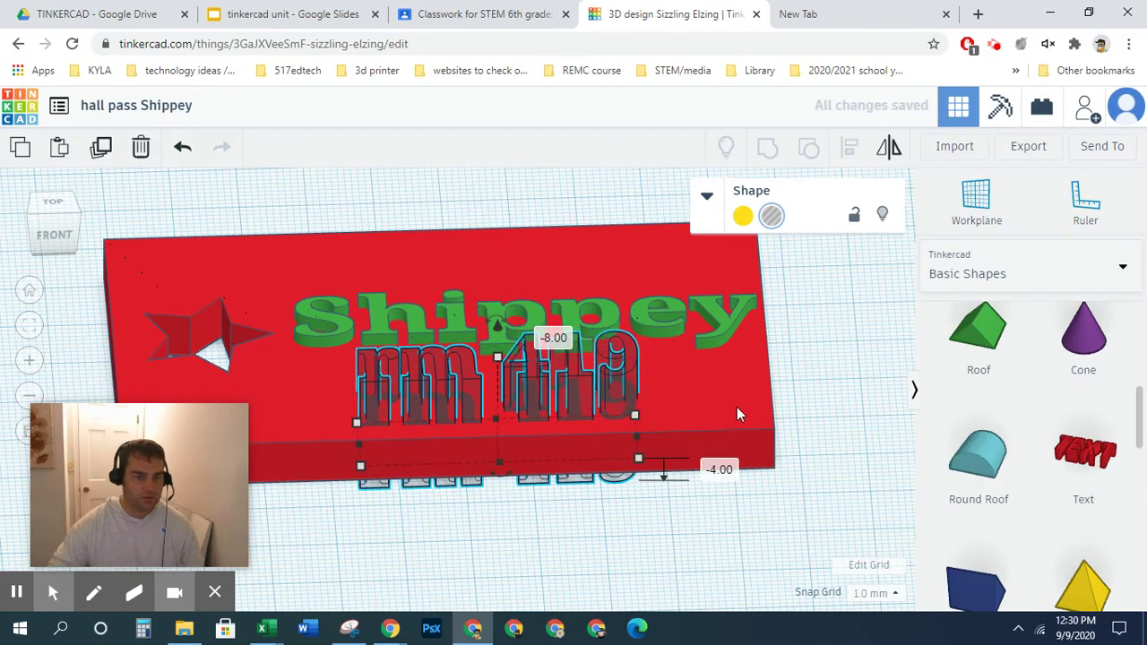
click(738, 414)
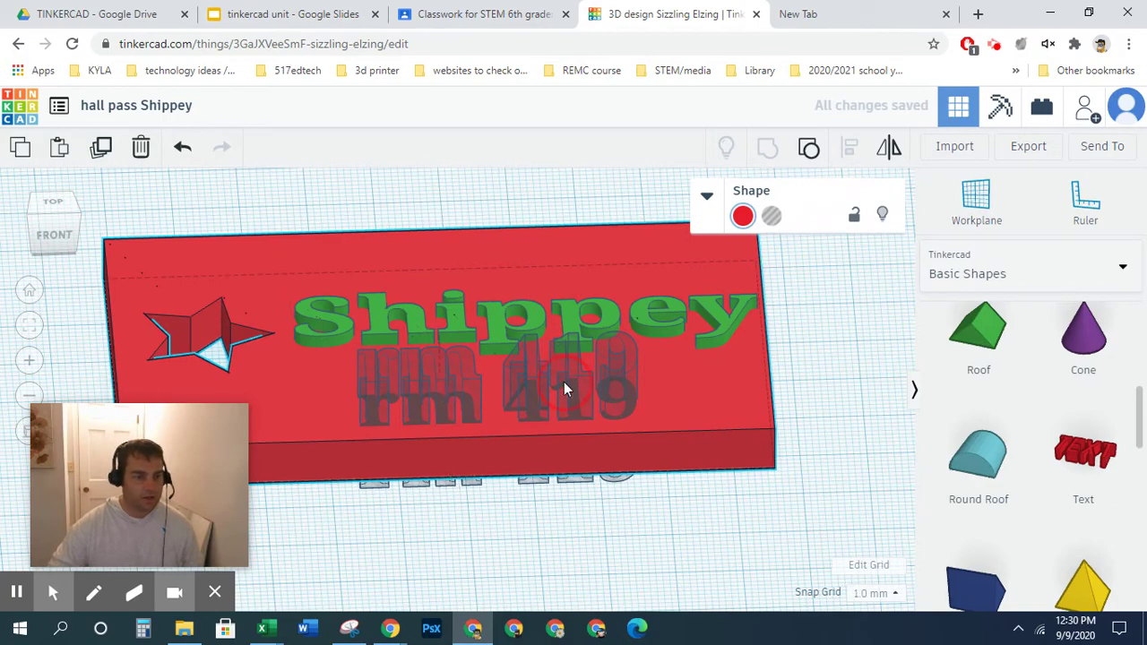
Group only the plate and the "rm 419" hole to cut the room number right through, leaving the name text separate.
click(564, 382)
shift+click(757, 419)
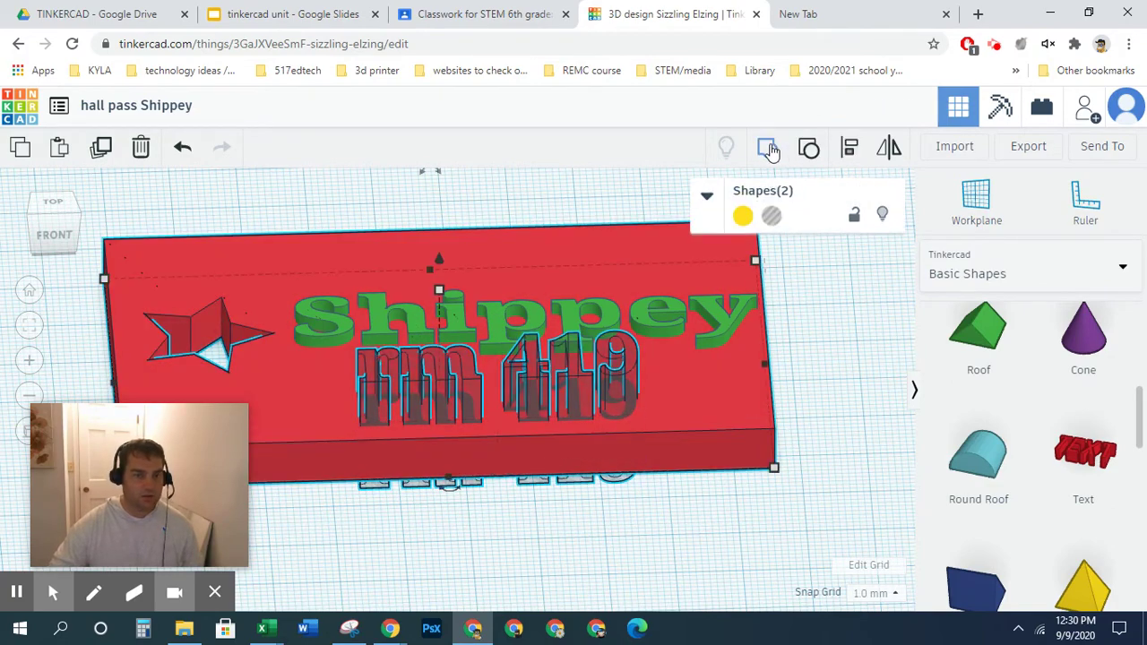
click(769, 151)
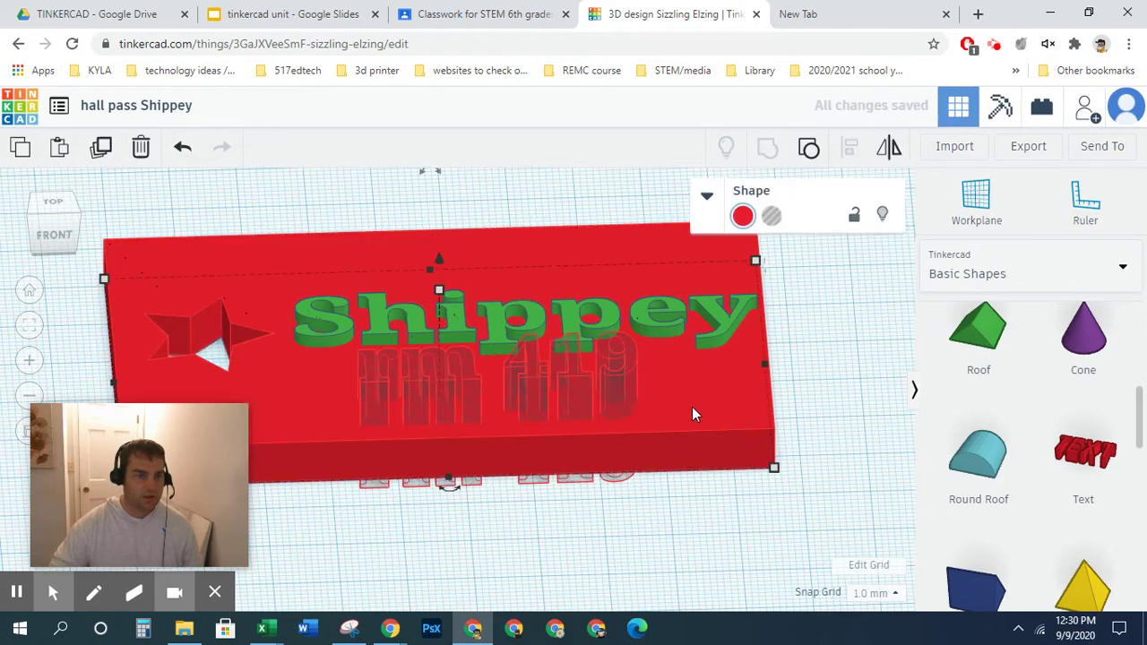
Examine the cut-through room number and the raised name up close, at an angle and from directly above.
scroll(703, 426, up, 2)
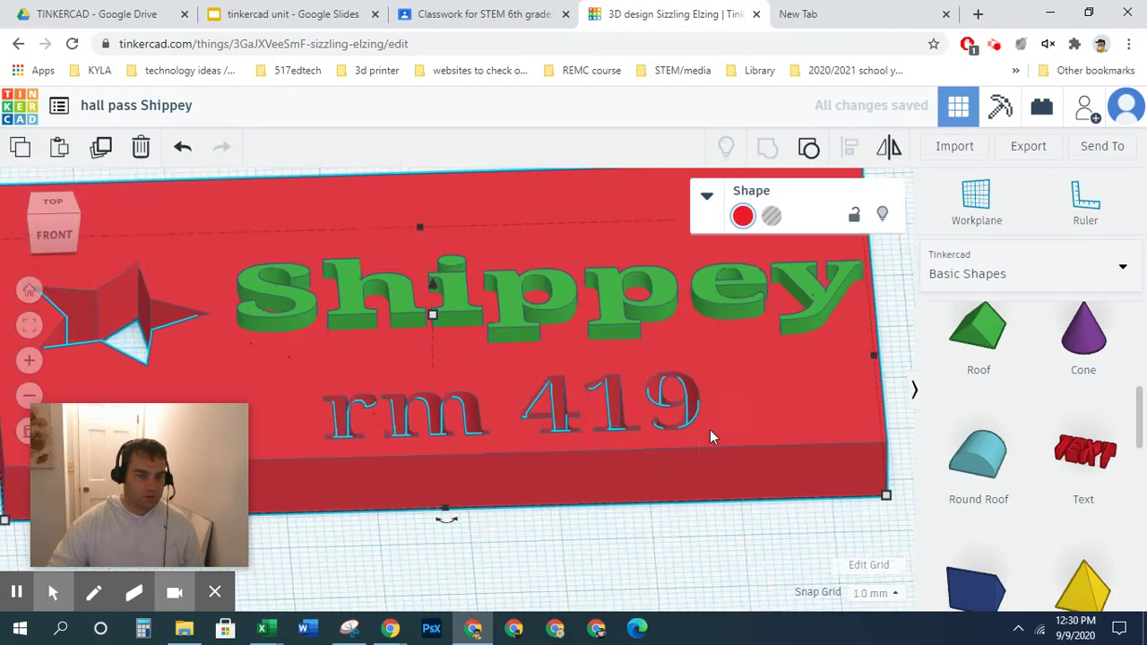
scroll(743, 424, up, 1)
scroll(735, 422, down, 1)
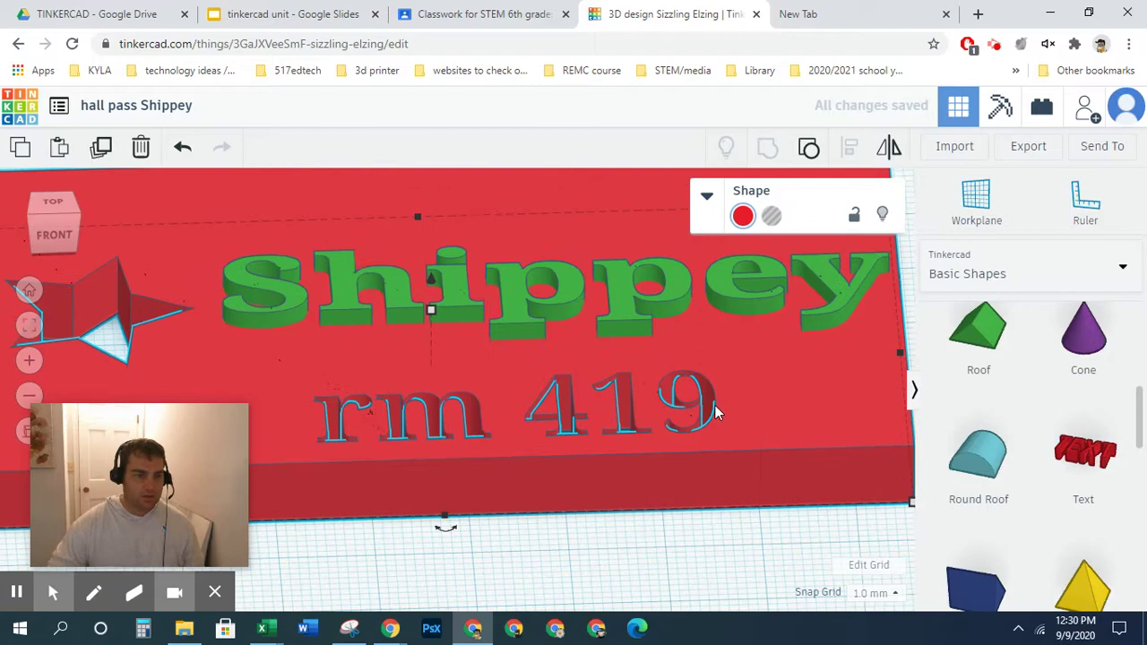
click(51, 201)
click(56, 215)
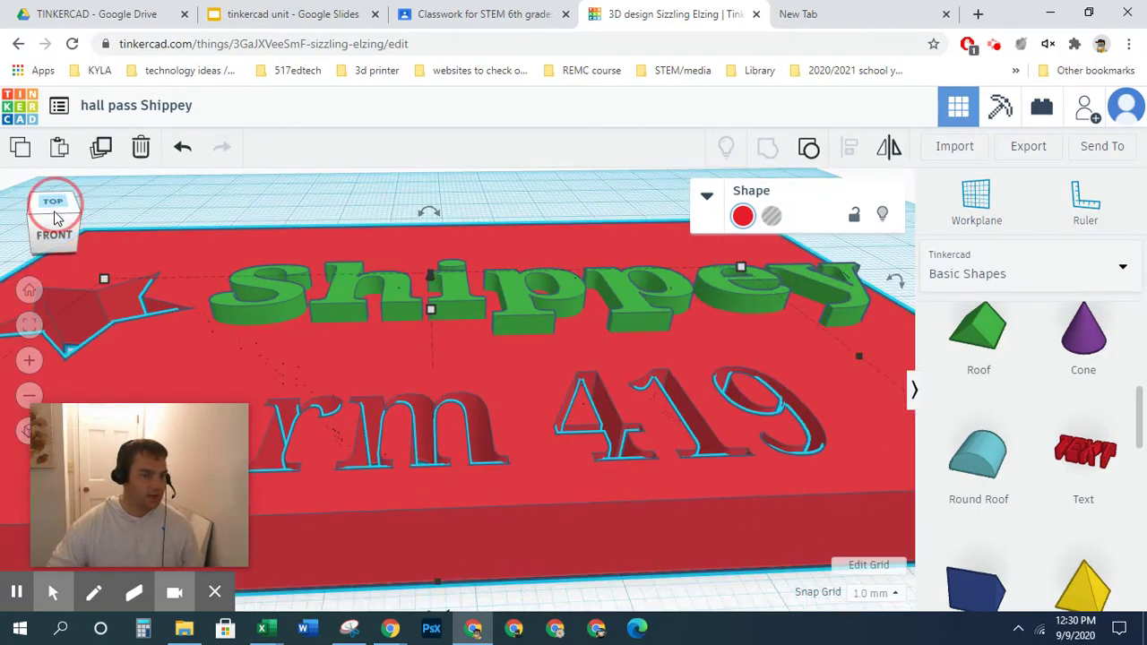
right_drag(819, 516, 601, 454)
click(29, 285)
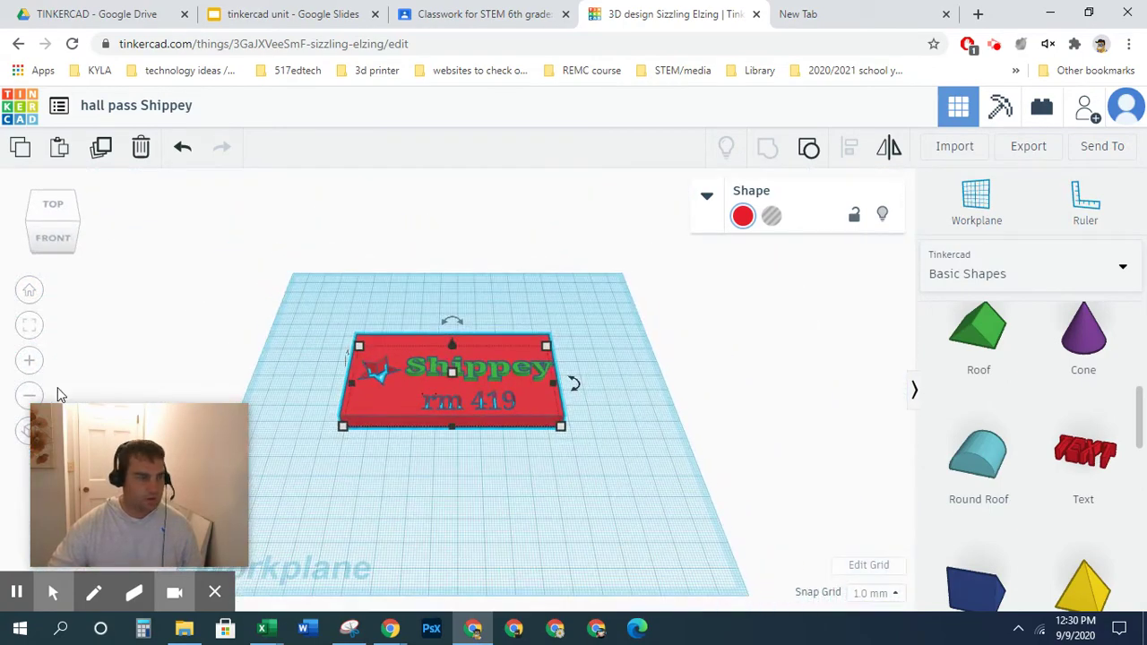
click(27, 436)
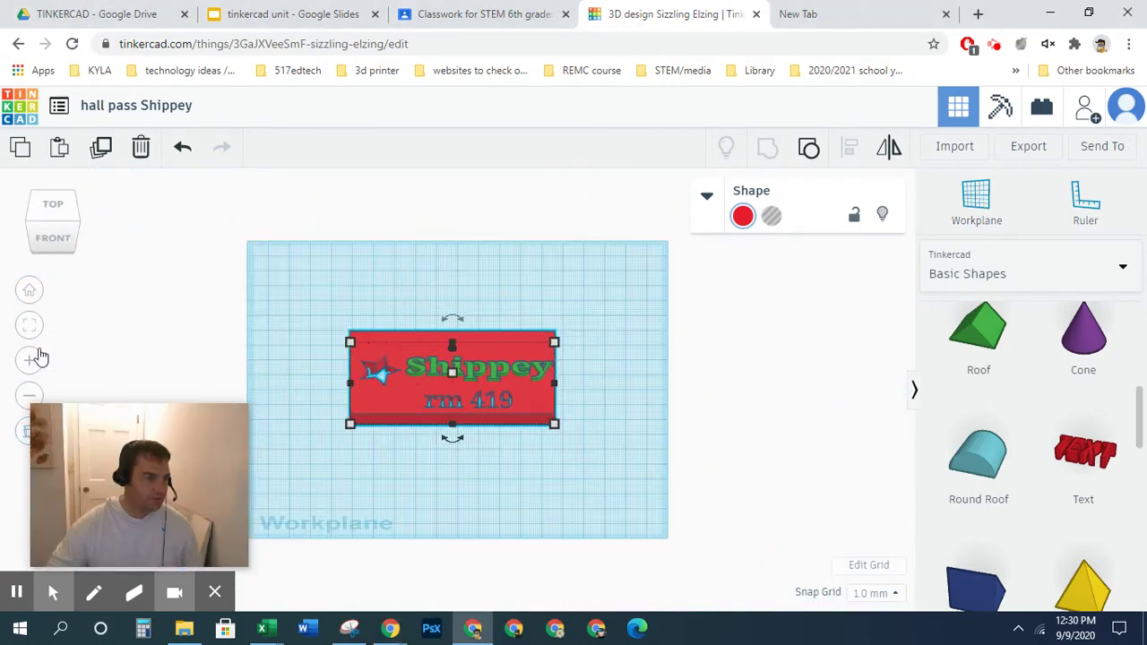
click(52, 208)
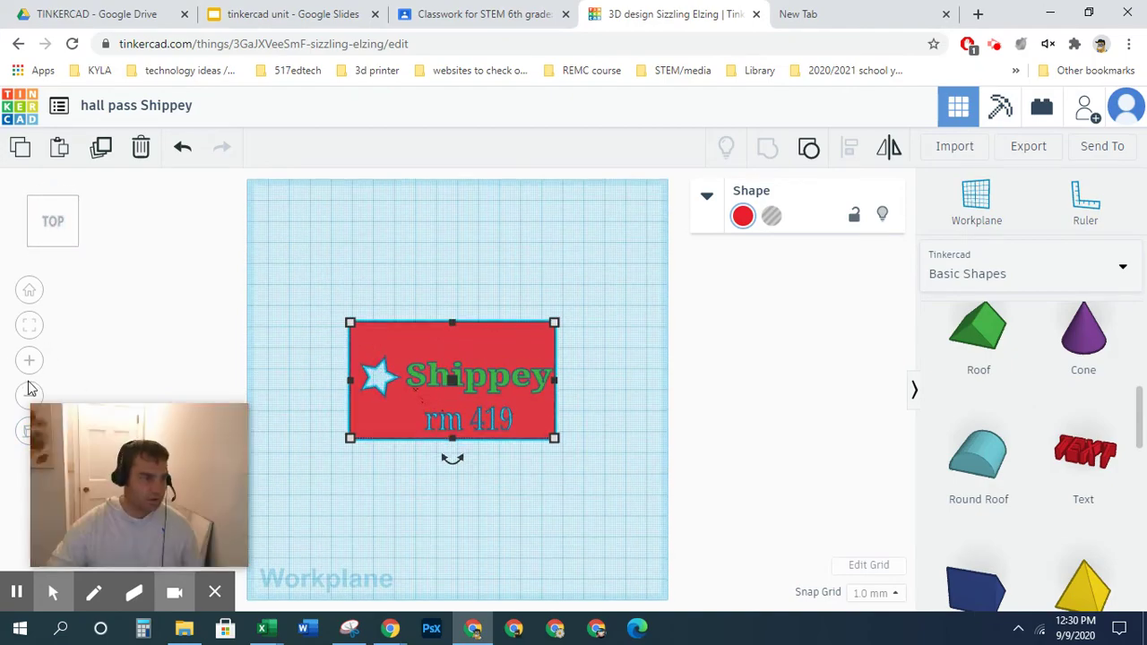
click(28, 361)
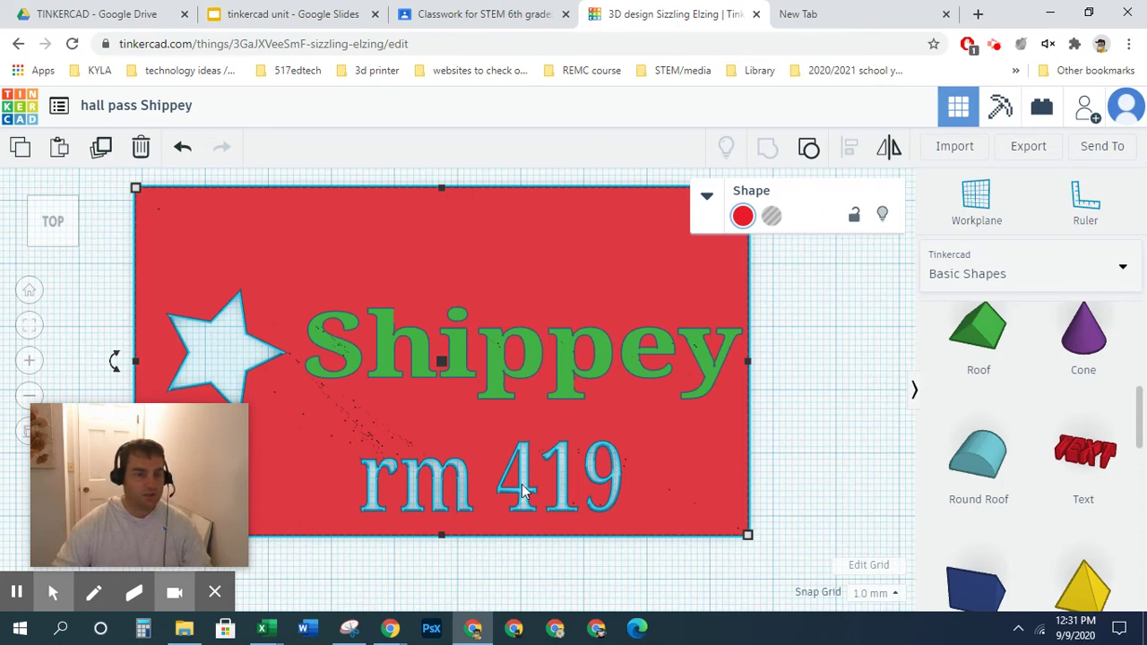
Undo the cut-through grouping and the lowering of the "rm 419" hole, returning to the fully grouped hall pass.
click(182, 147)
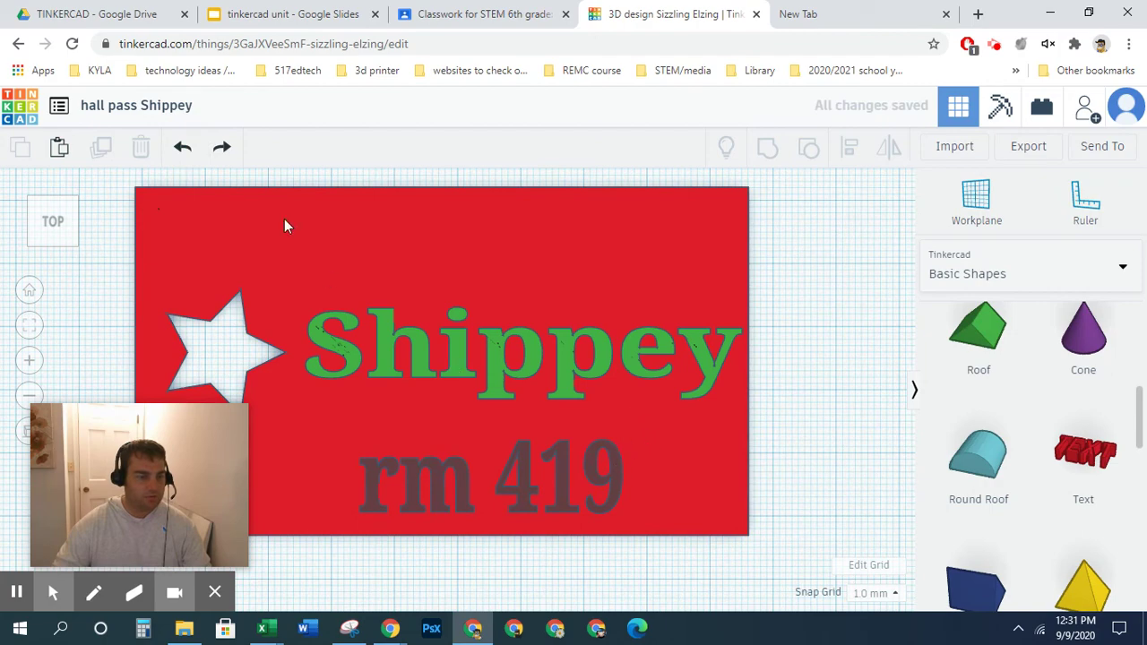
click(182, 147)
click(181, 147)
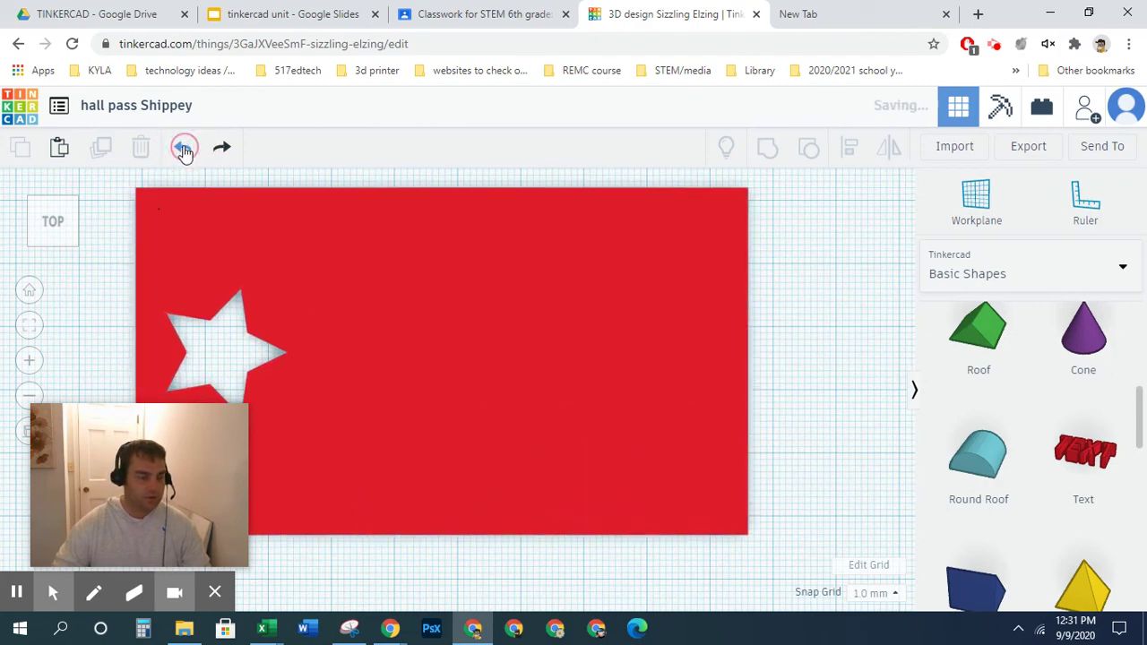
click(221, 147)
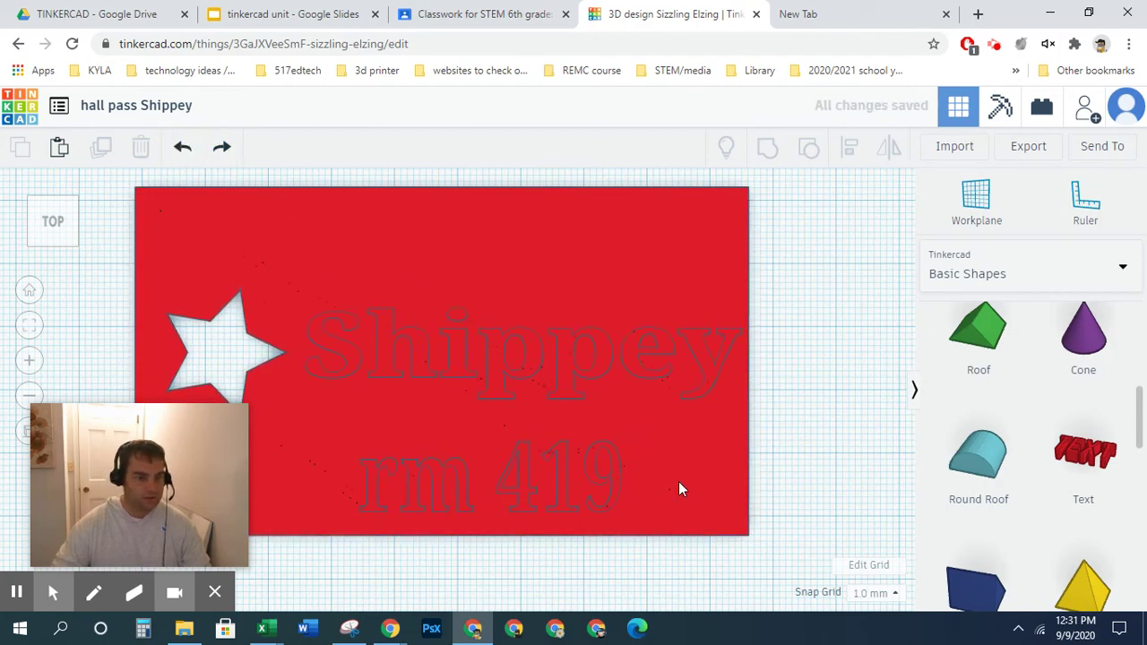
Break the grouped hall pass apart into its three shapes again and shift them together slightly along the workplane.
right_drag(678, 486, 660, 440)
key(ctrl+a)
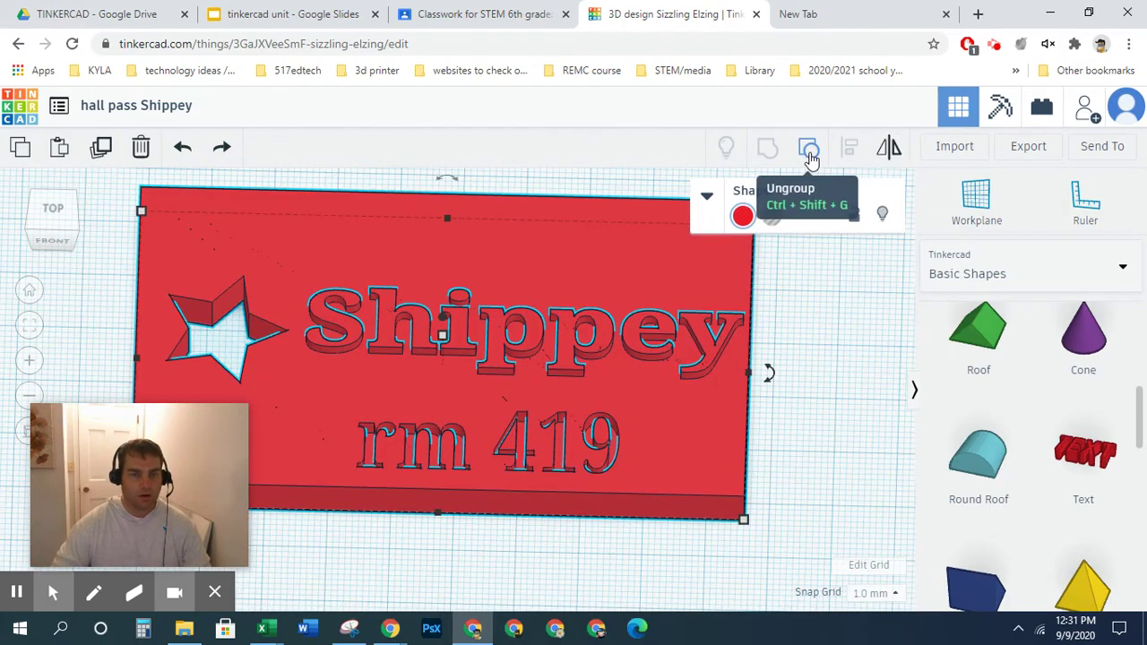
click(809, 149)
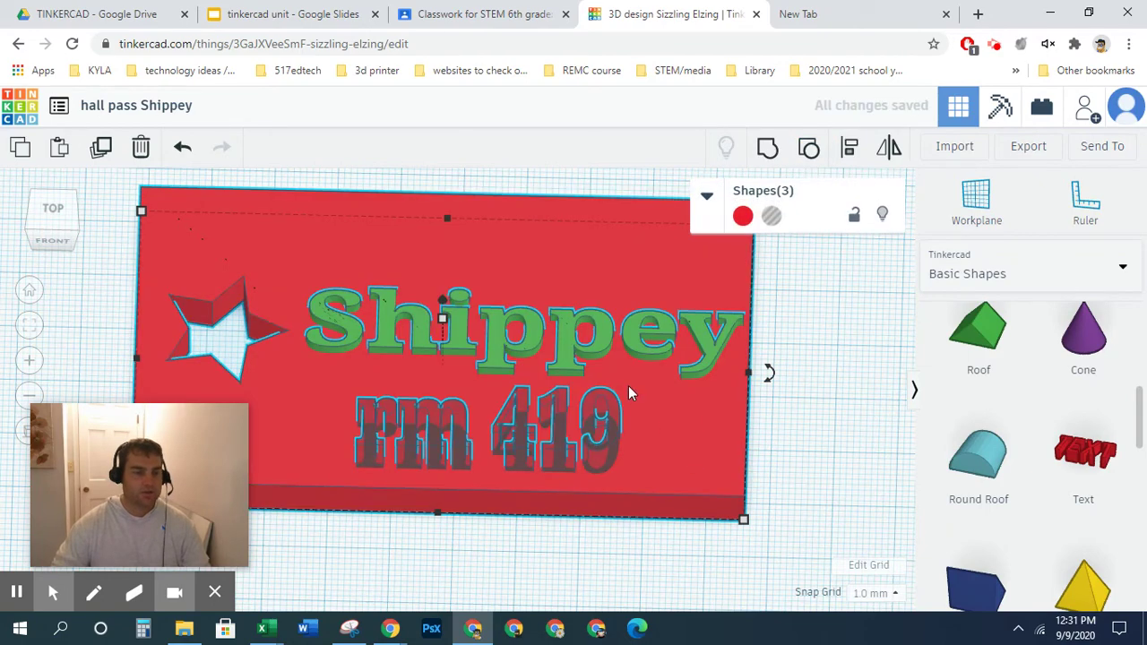
drag(561, 358, 574, 356)
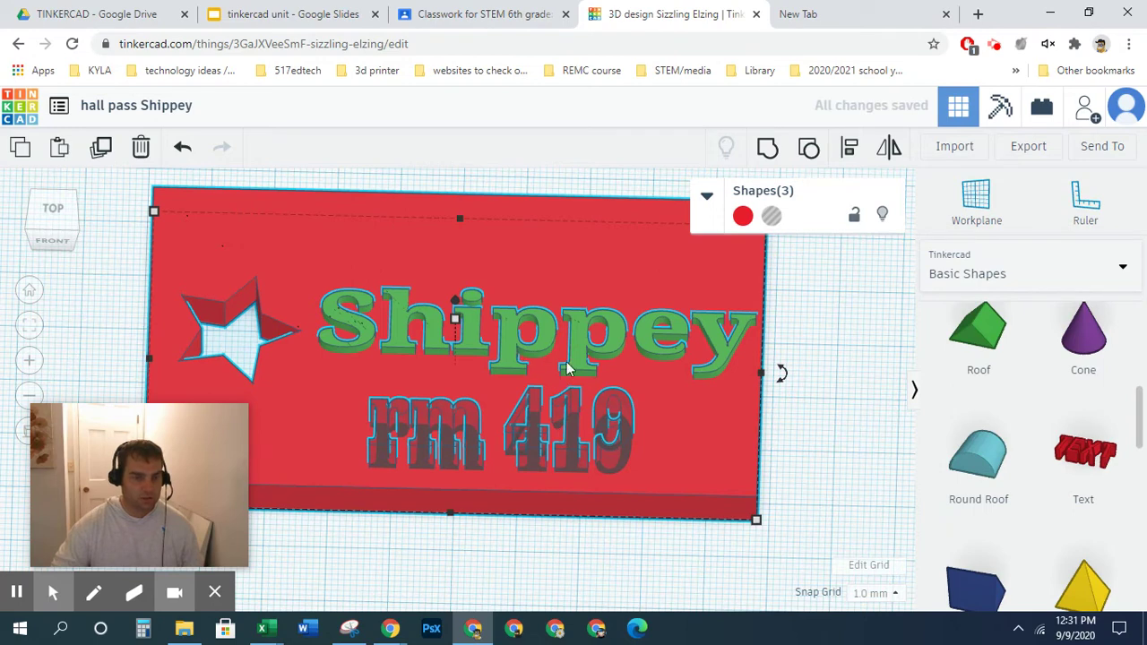
shift+click(527, 441)
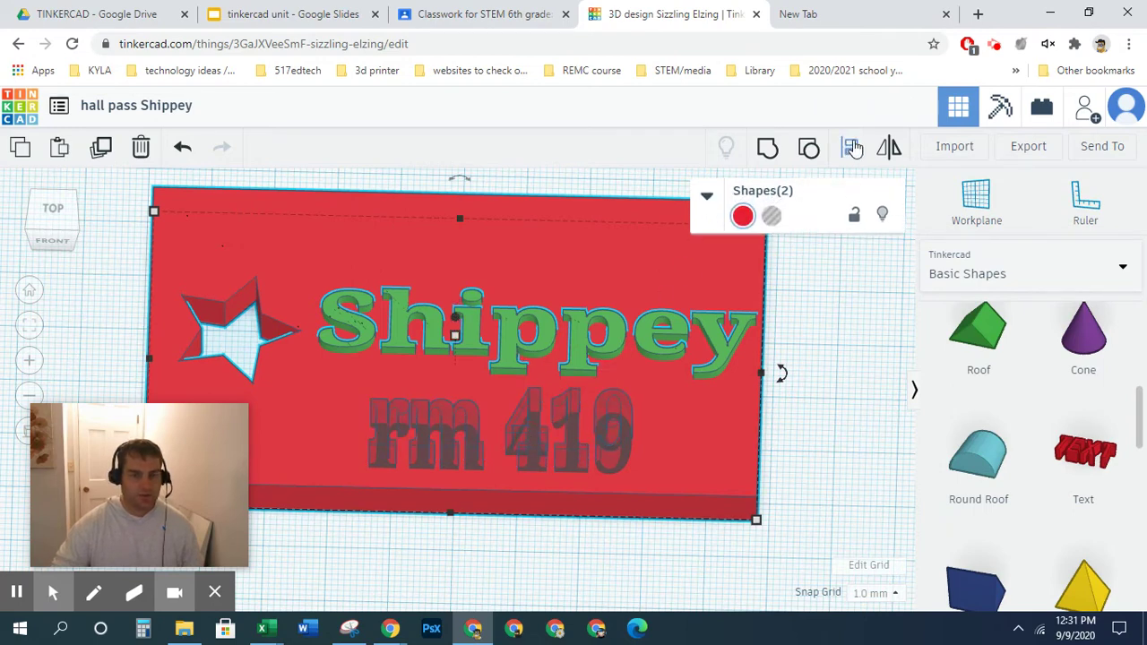
click(852, 148)
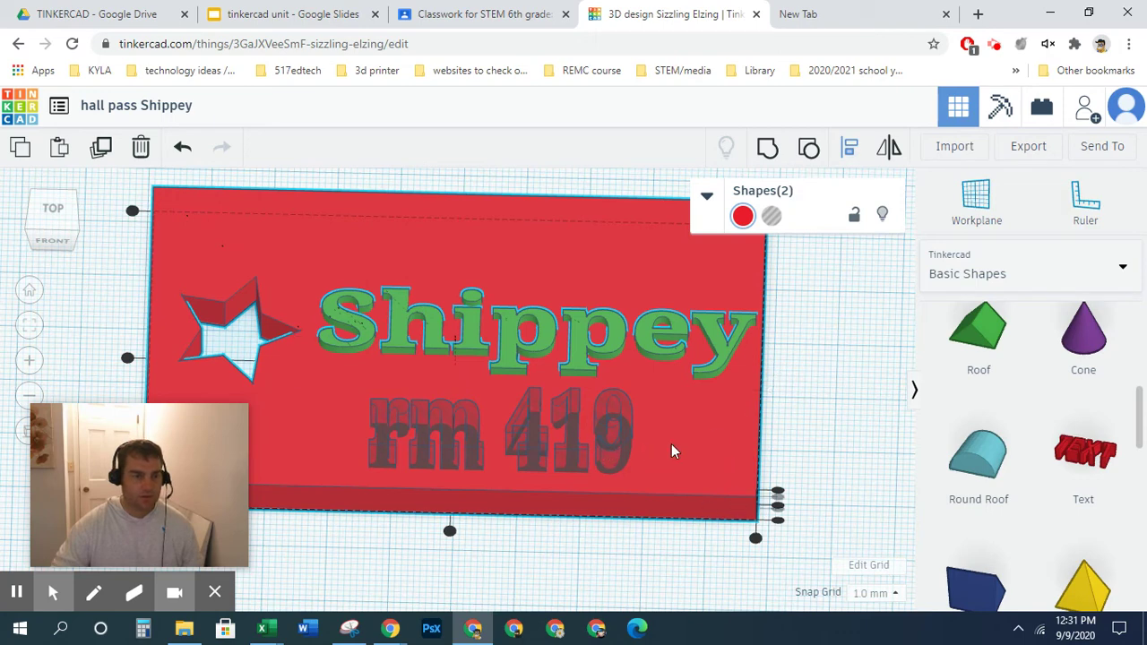
click(605, 186)
Select the plate, name text and "rm 419" hole and align both texts flush with the plate's right edge.
click(631, 318)
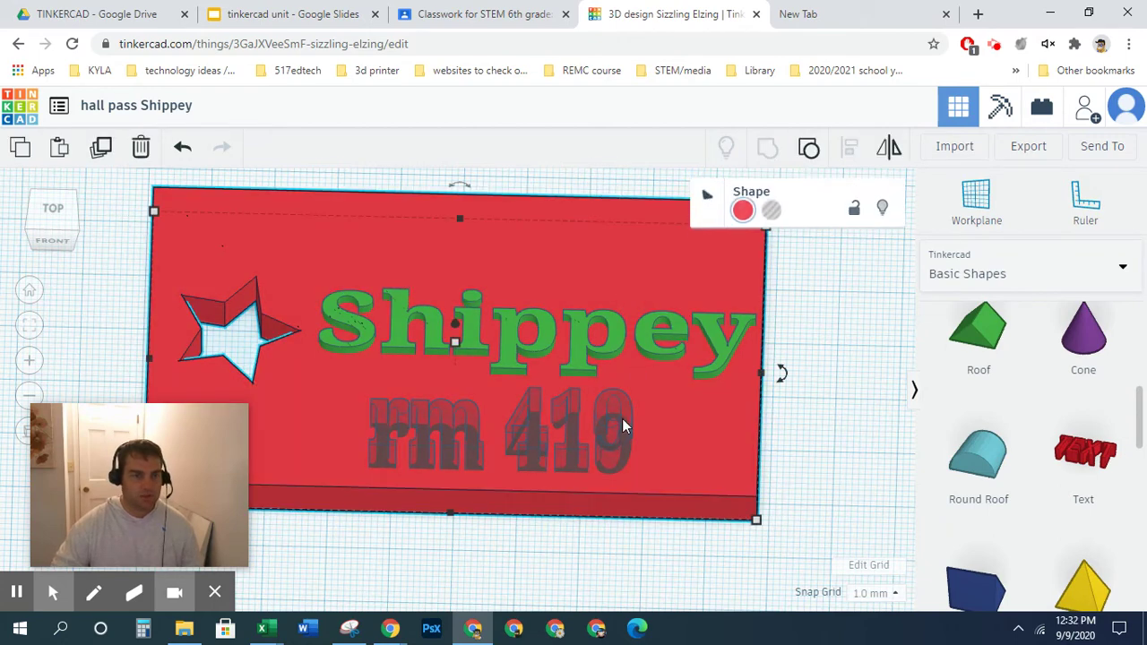
shift+click(555, 443)
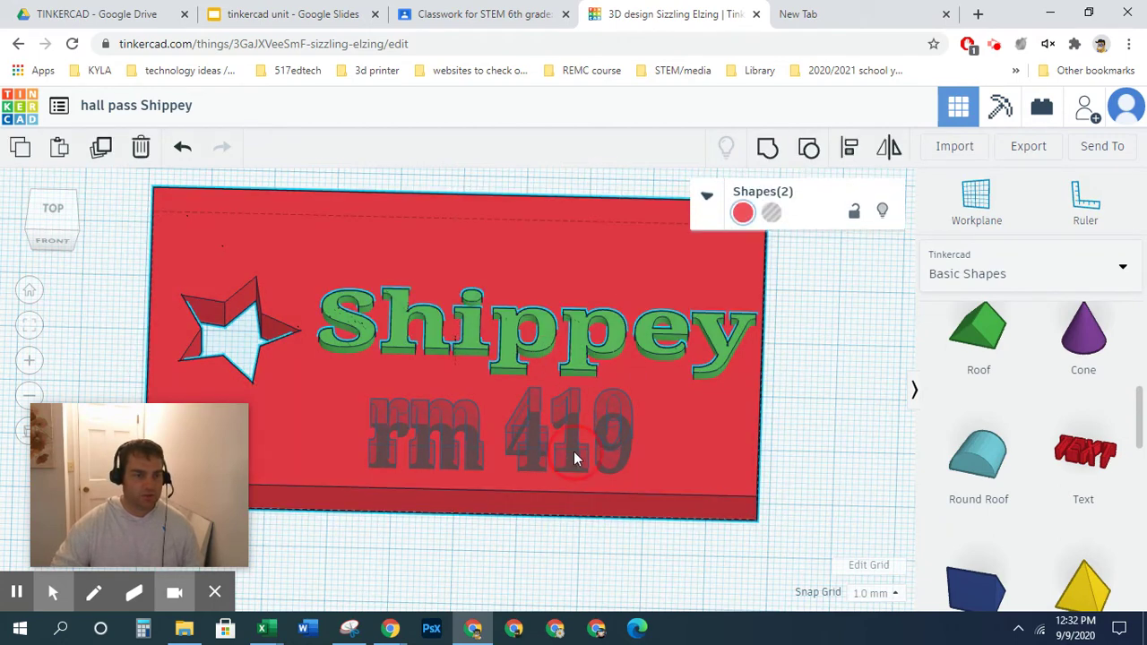
shift+click(573, 457)
click(848, 149)
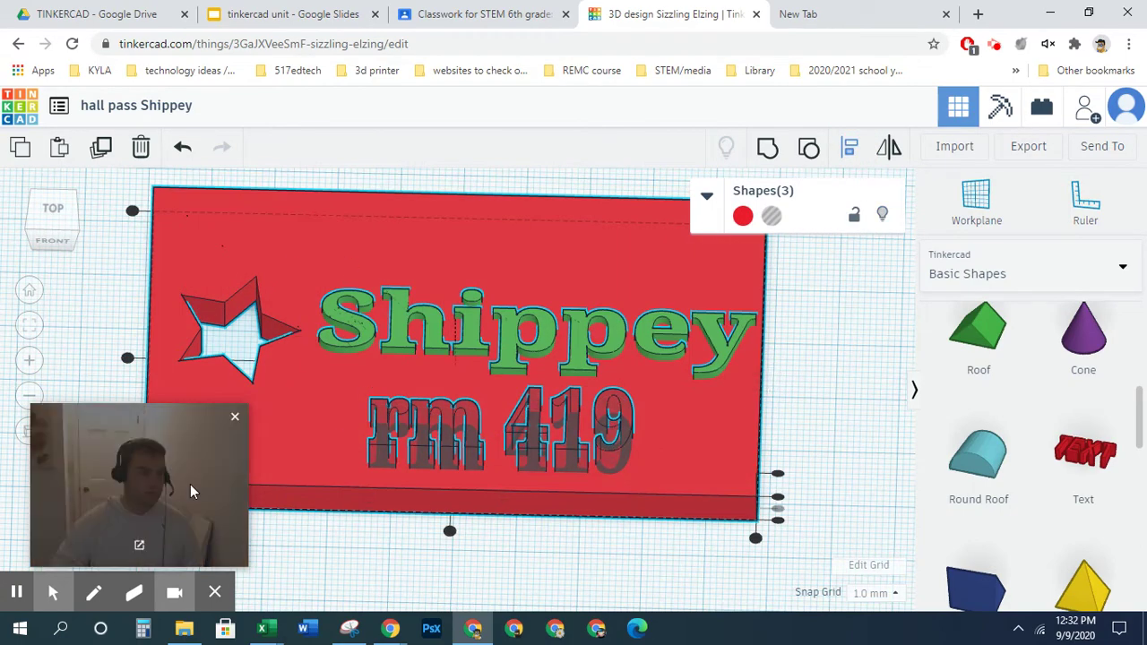
drag(176, 488, 102, 565)
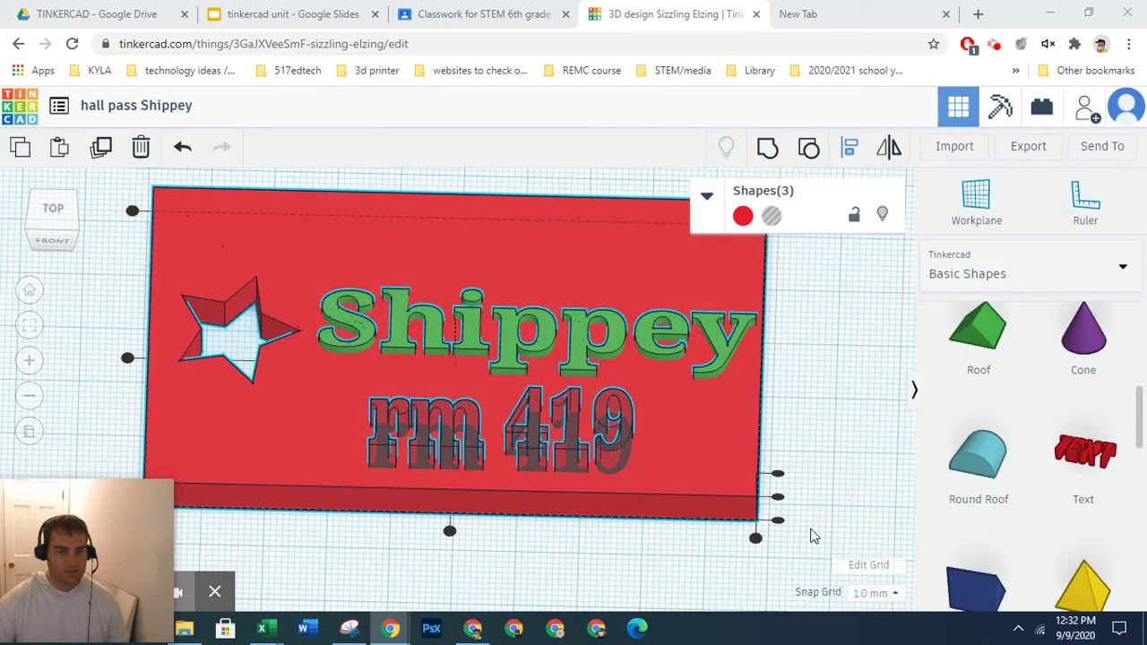
right_drag(811, 530, 814, 441)
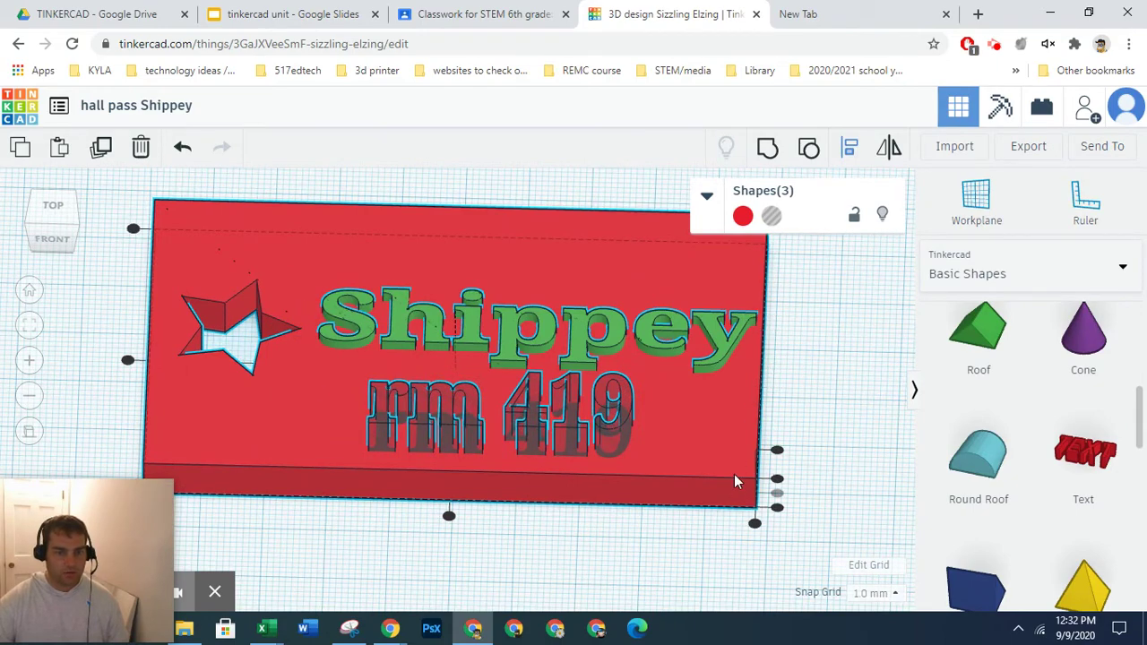
click(755, 523)
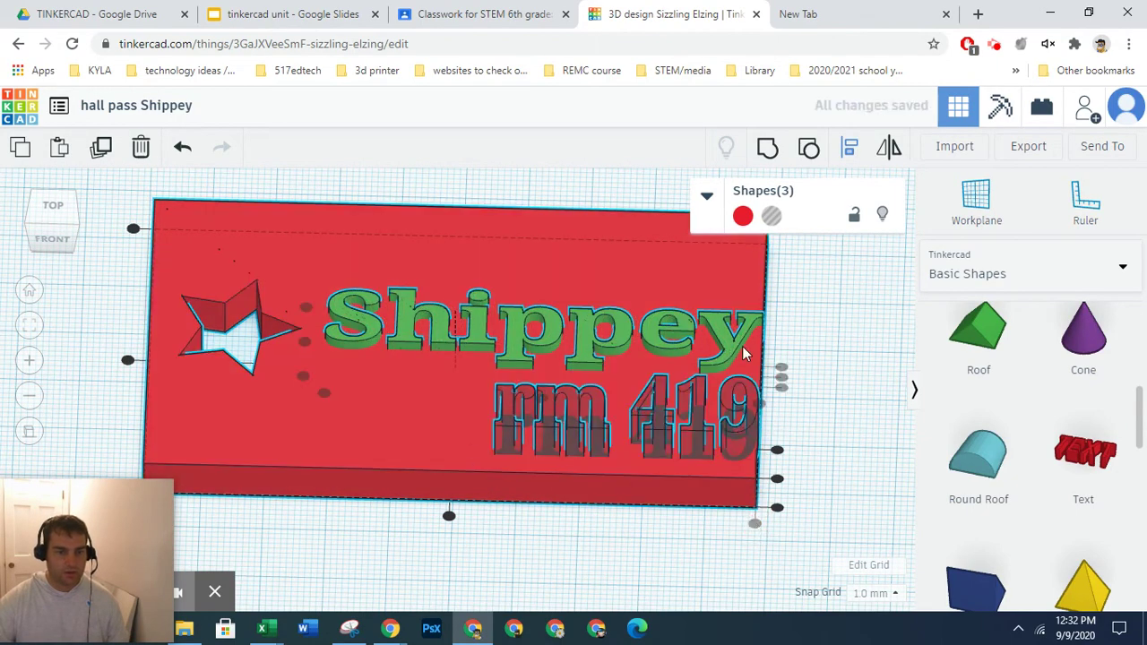
Try aligning the name text and "rm 419" hole to the plate's back edge, and undo that alignment.
click(132, 229)
right_drag(648, 364, 619, 376)
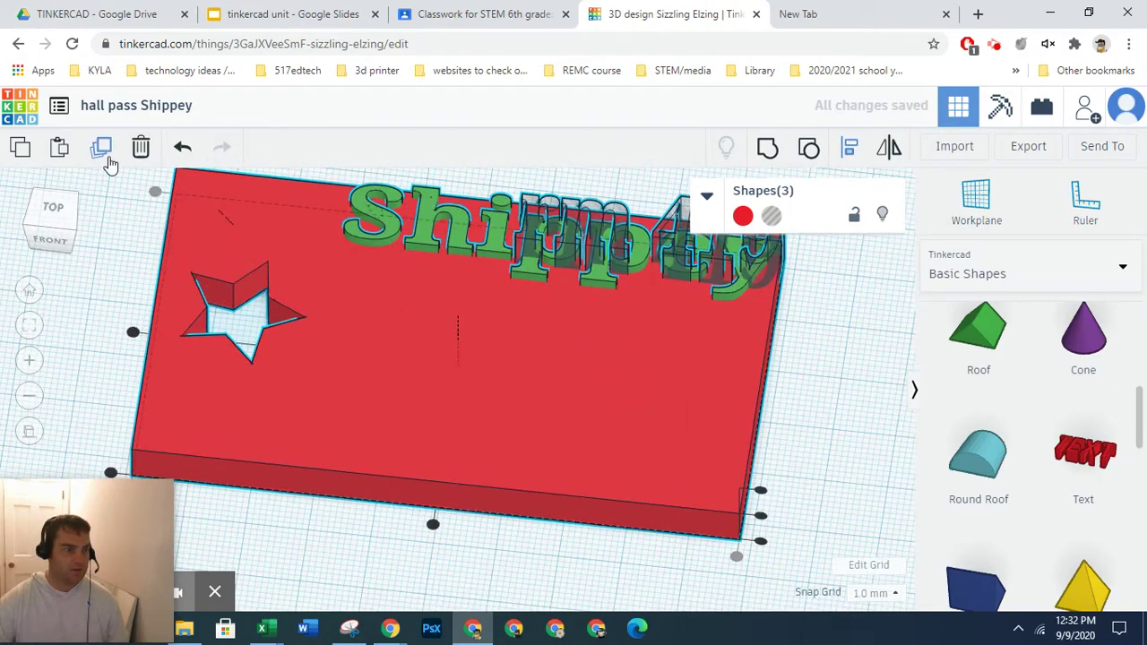
click(182, 146)
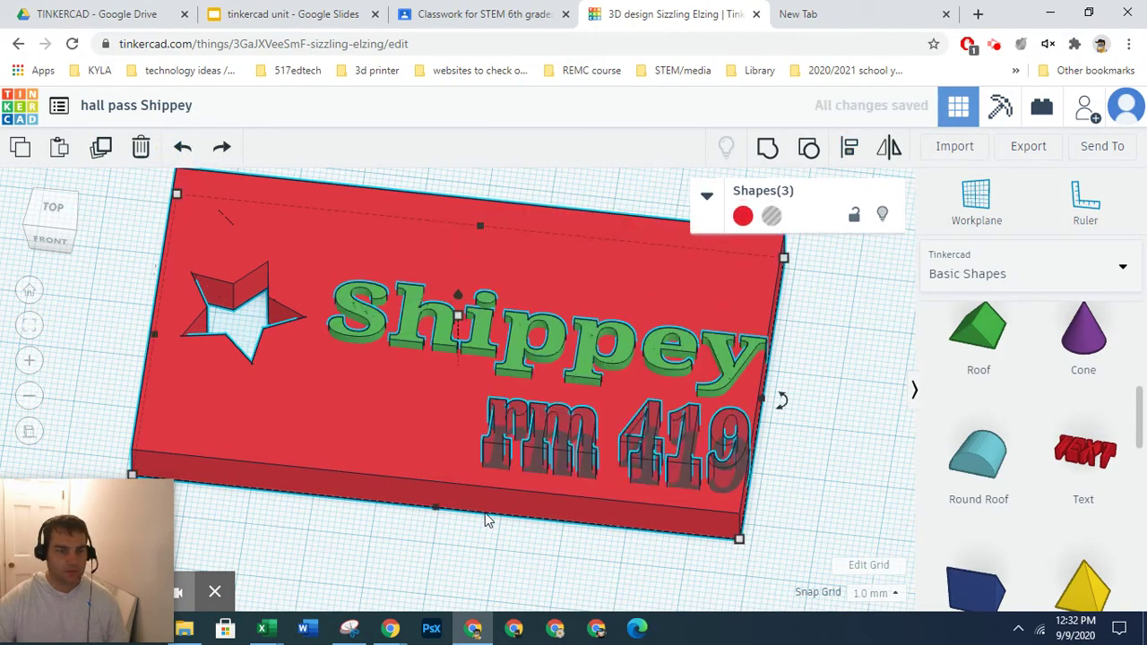
click(848, 146)
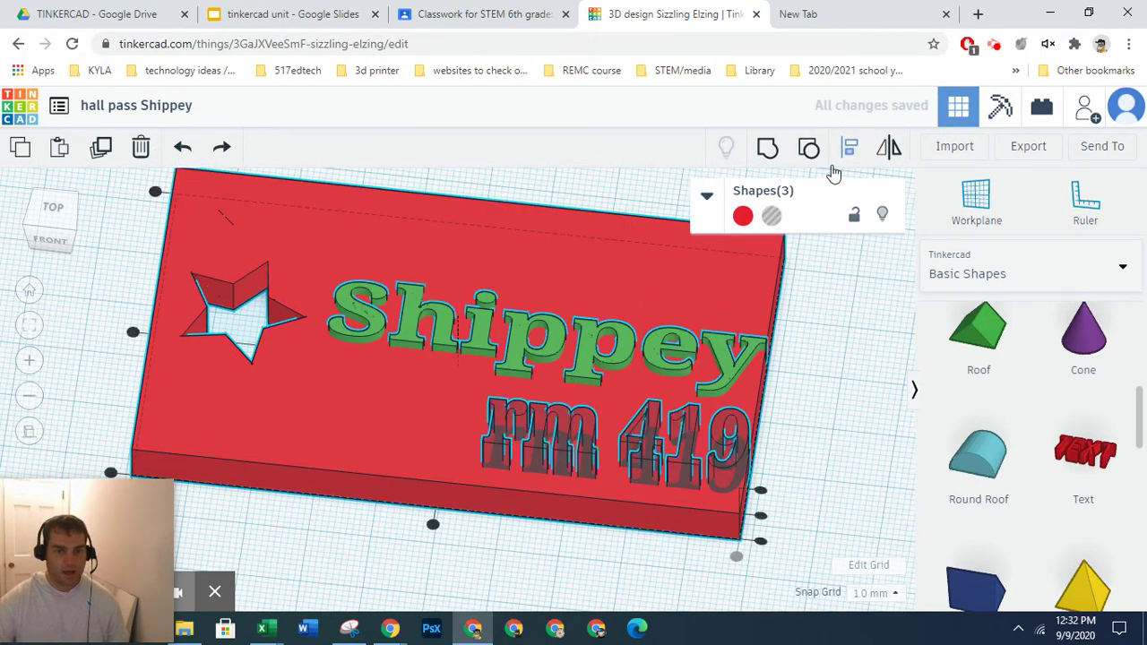
right_drag(760, 495, 786, 410)
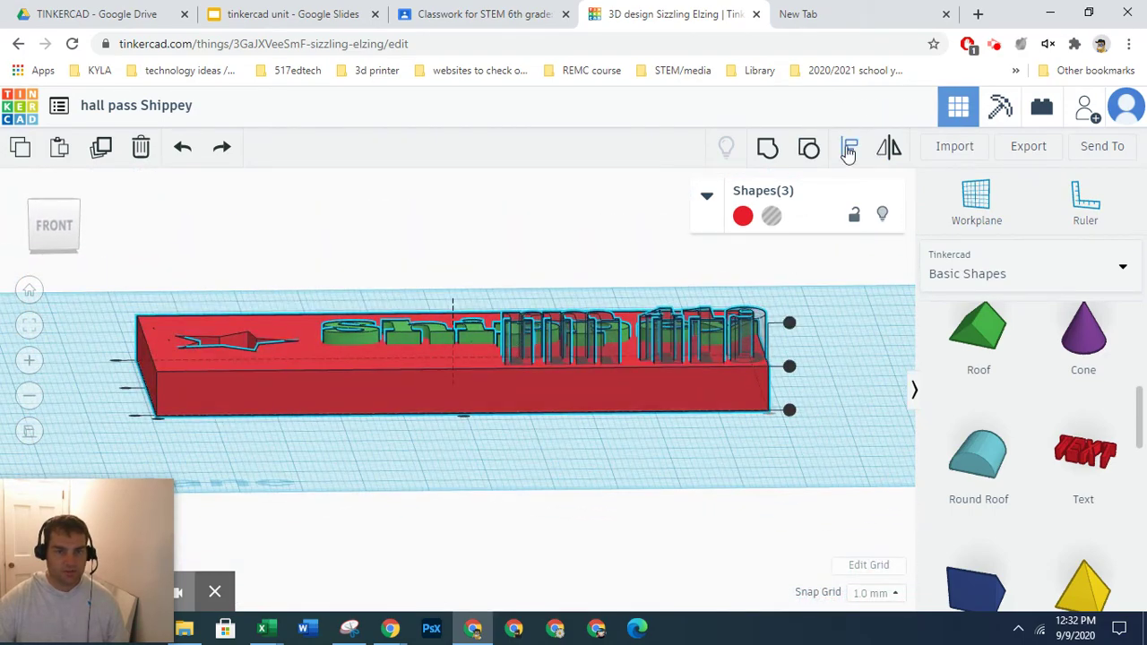
right_drag(650, 438, 619, 508)
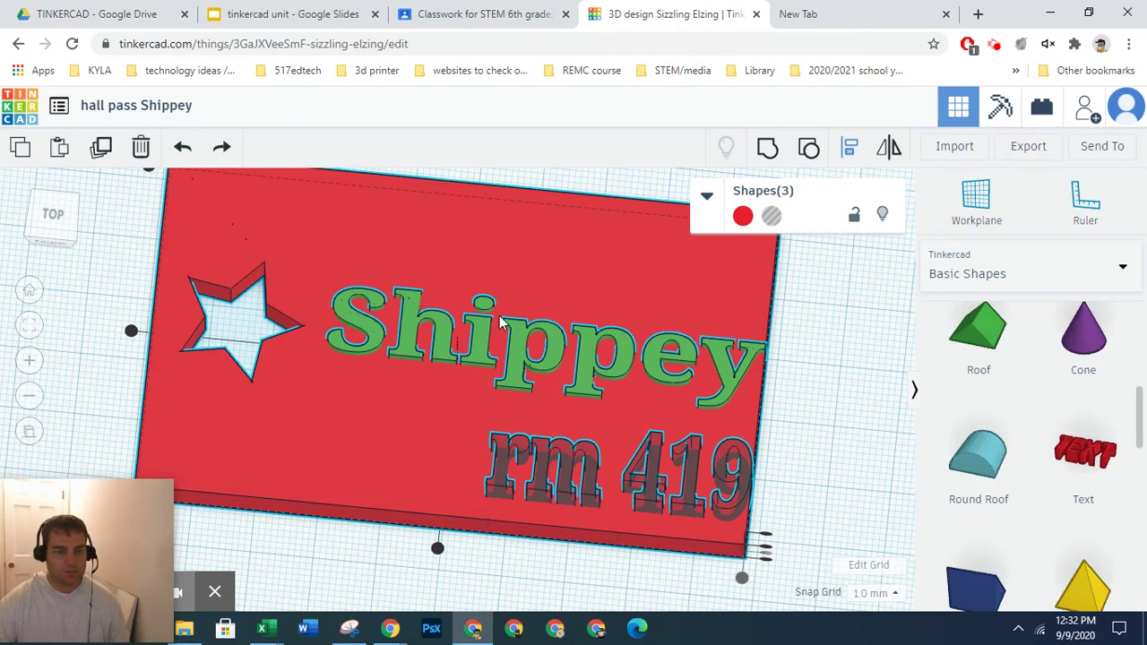
click(616, 189)
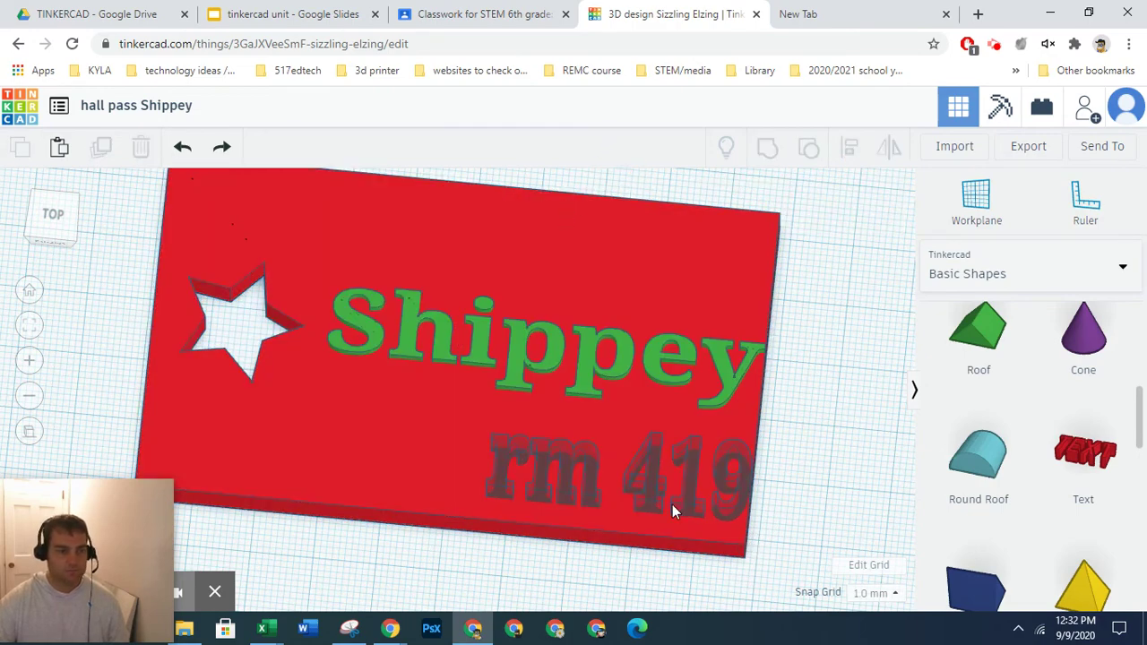
Move the "rm 419" hole about 16 mm along the plate toward the star end and select it together with the name text.
drag(652, 479, 564, 457)
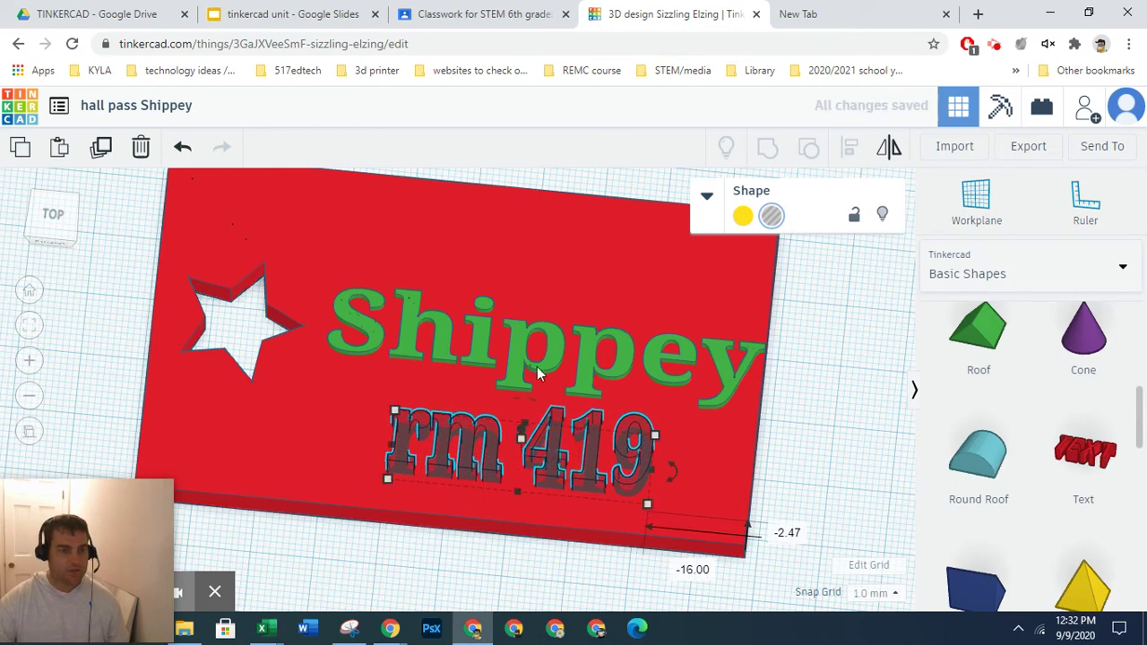
click(538, 375)
shift+click(551, 450)
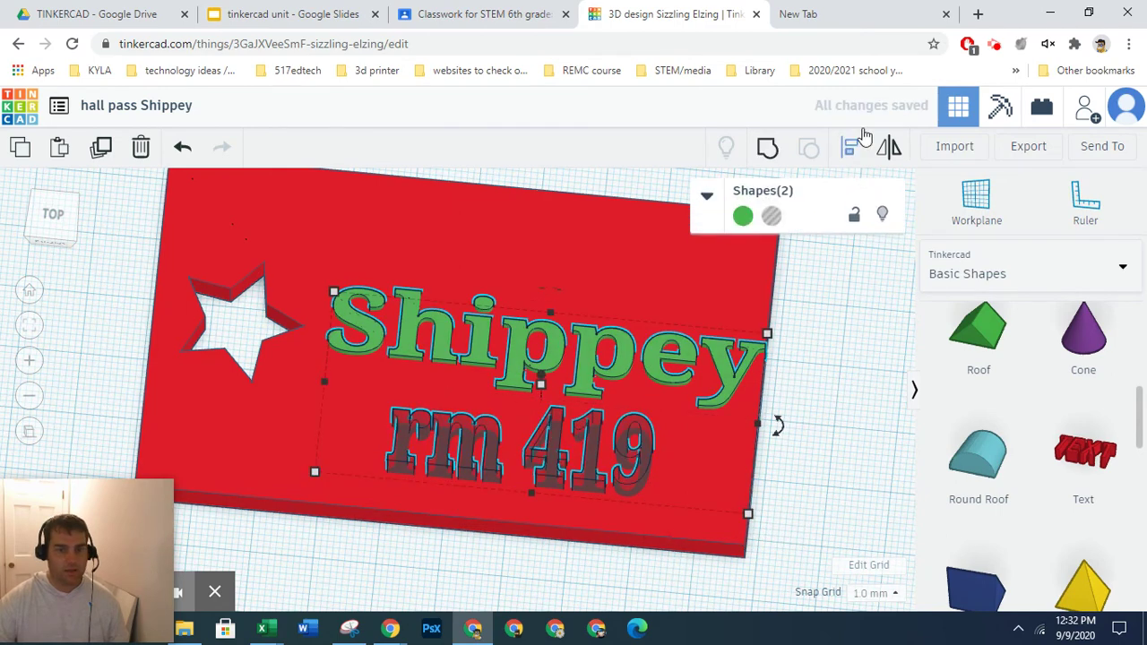
Try centring the name text and "rm 419" hole on each other front to back, and undo that alignment.
click(854, 149)
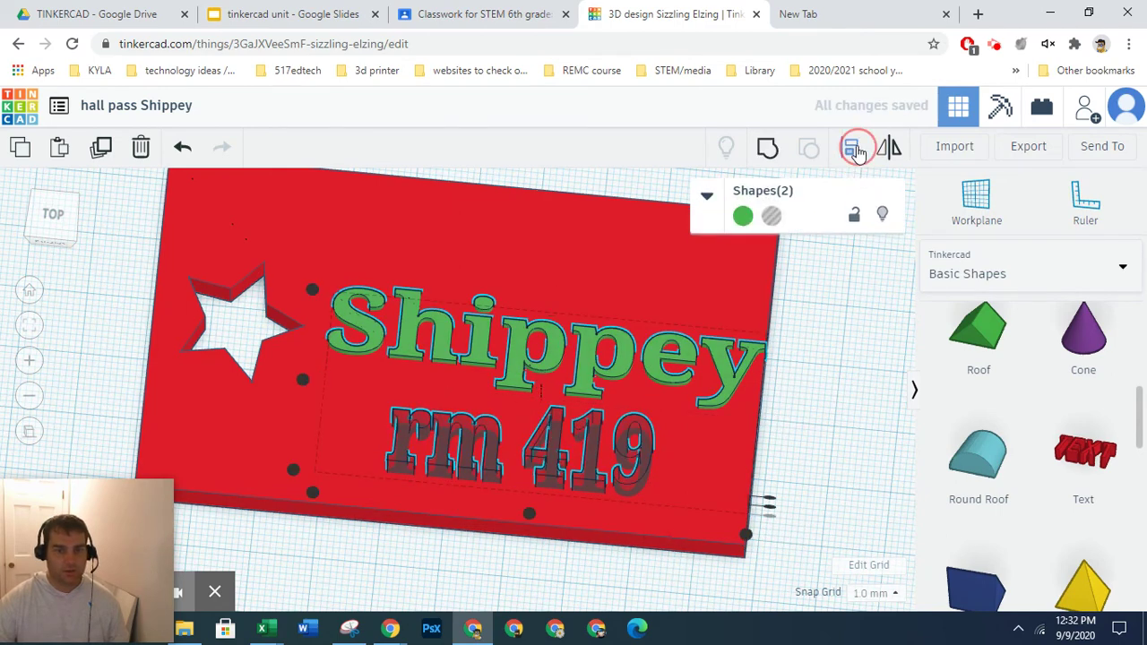
click(537, 498)
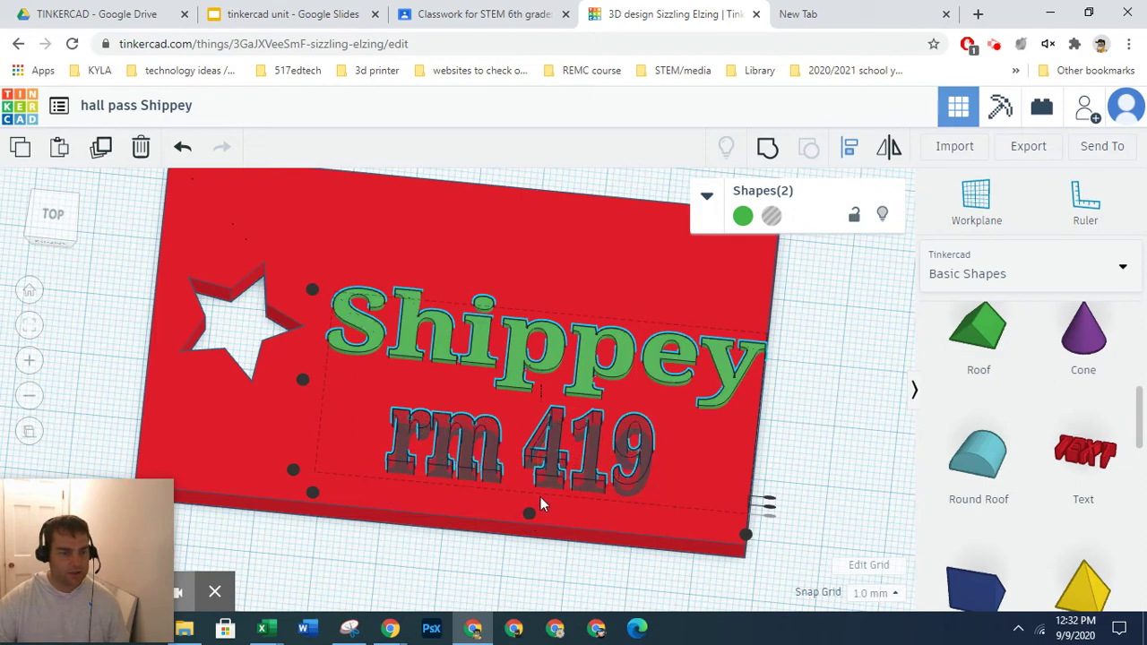
click(301, 382)
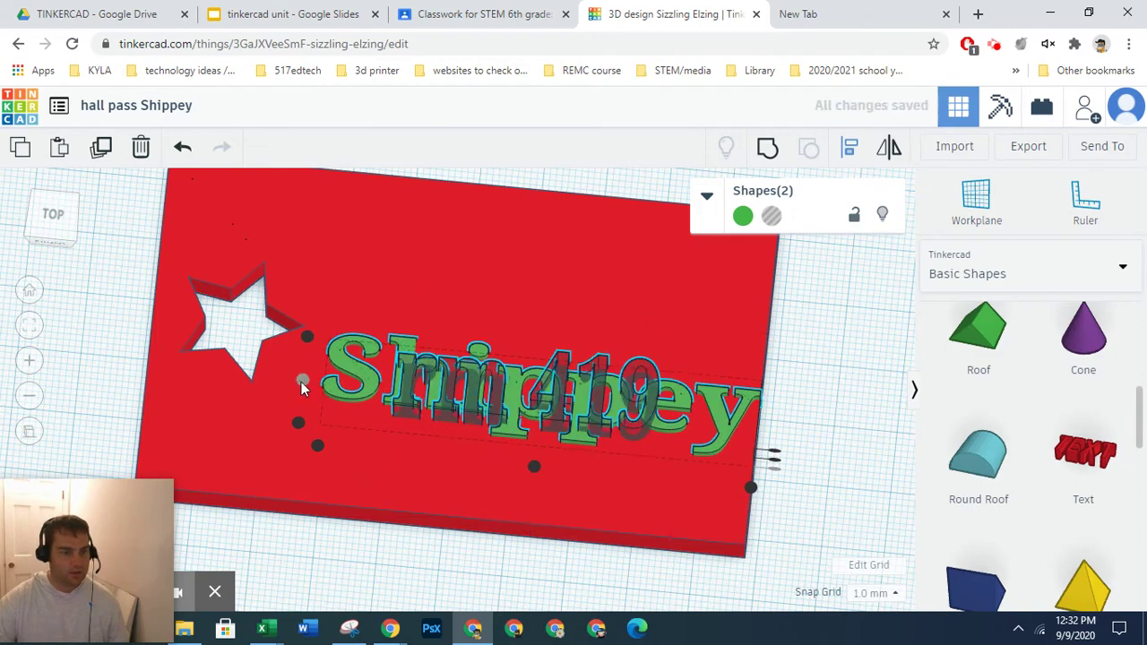
click(183, 146)
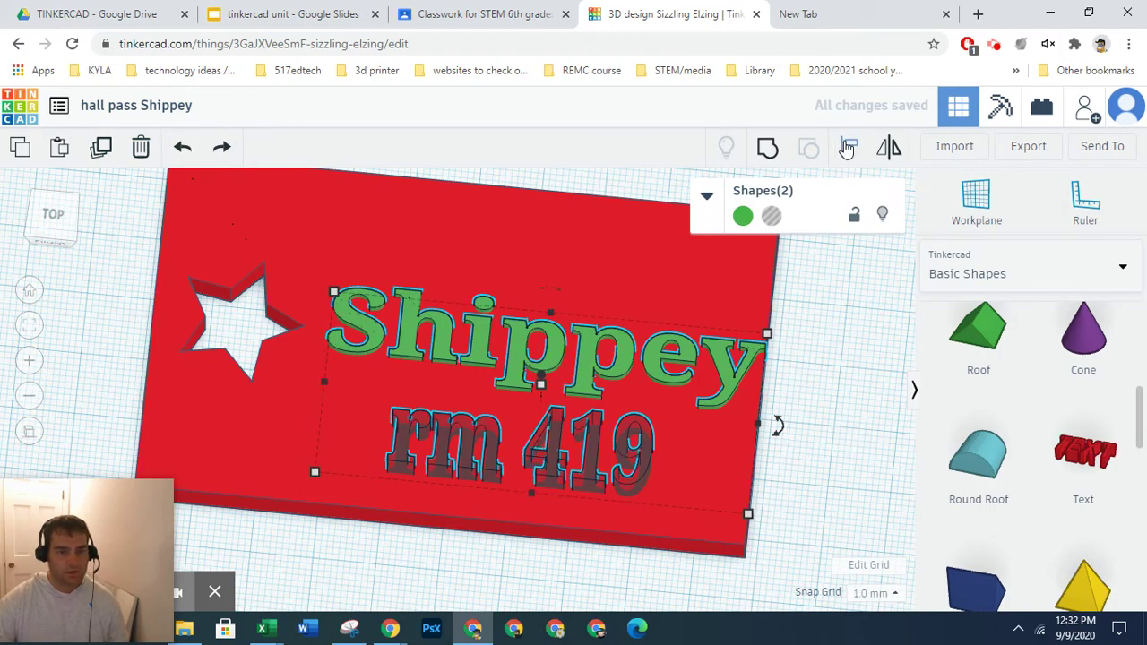
Centre the "rm 419" hole under the name text along the plate's length and deselect both.
click(847, 147)
click(530, 518)
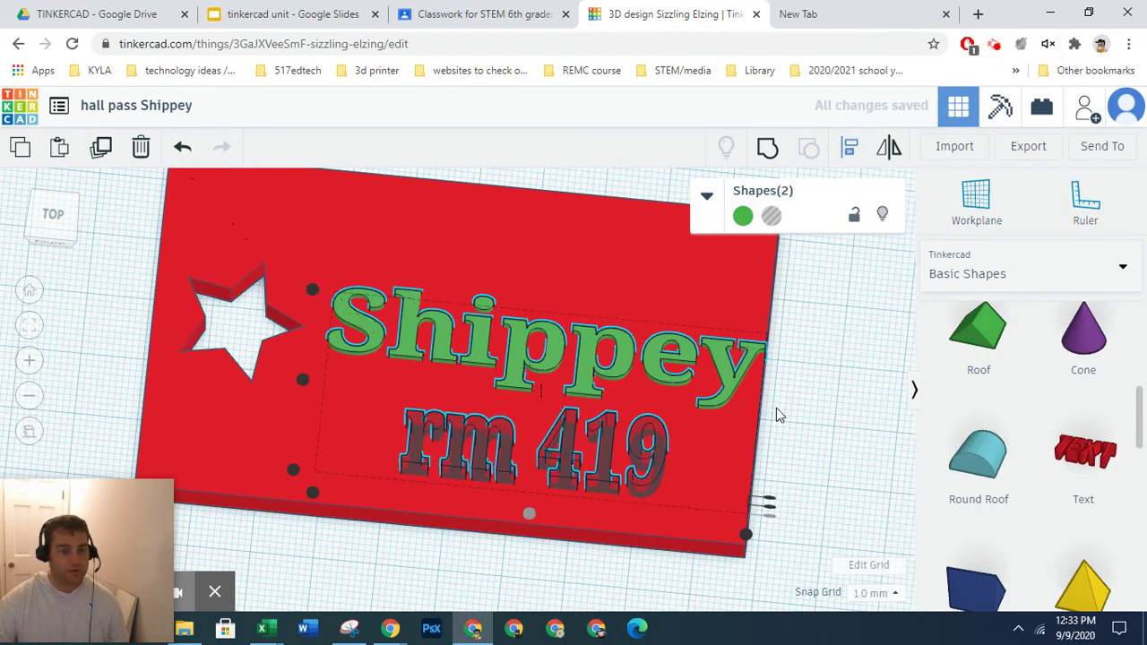
click(837, 348)
Nudge the name text one grid step left, away from the plate's right edge.
right_drag(689, 513, 673, 461)
click(716, 295)
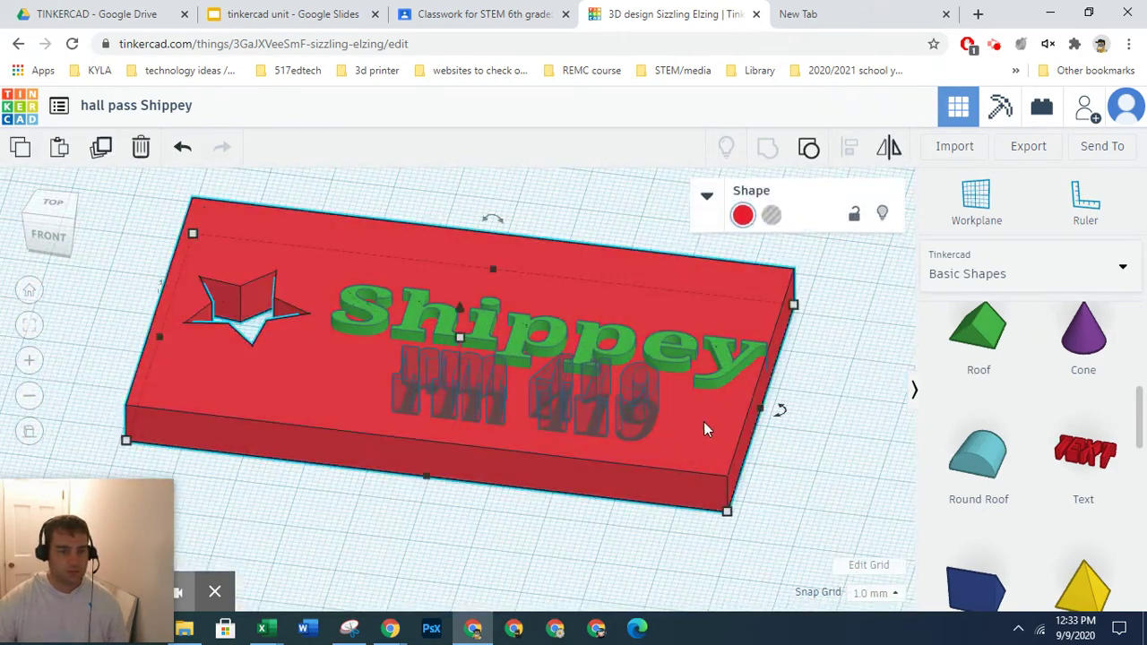
click(757, 372)
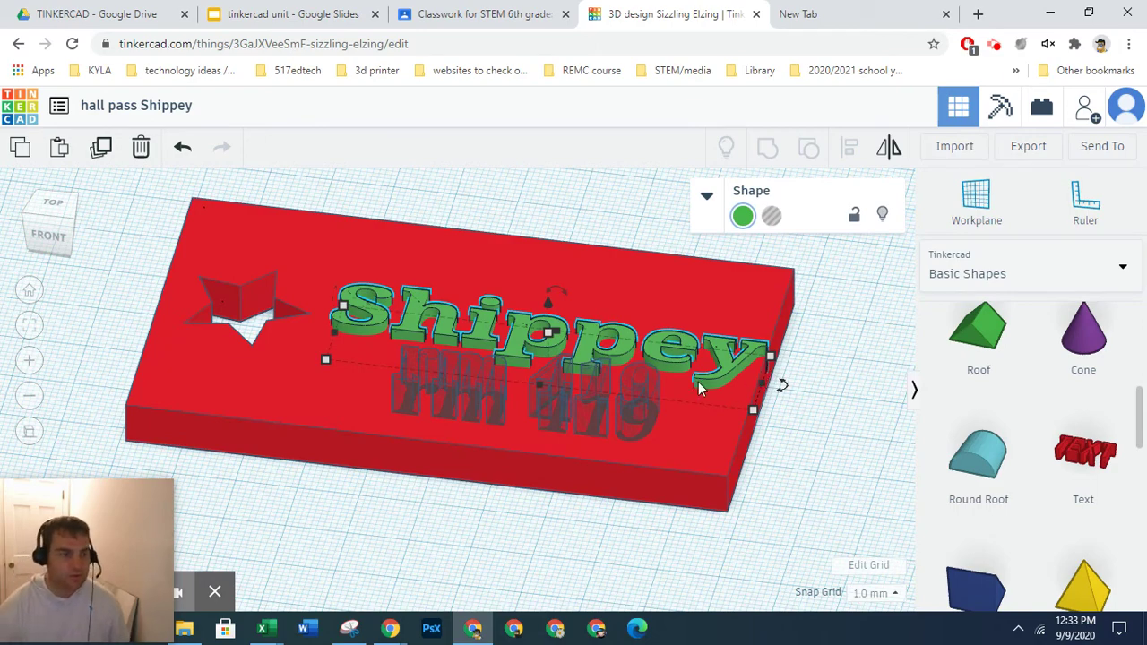
key(Left)
click(802, 373)
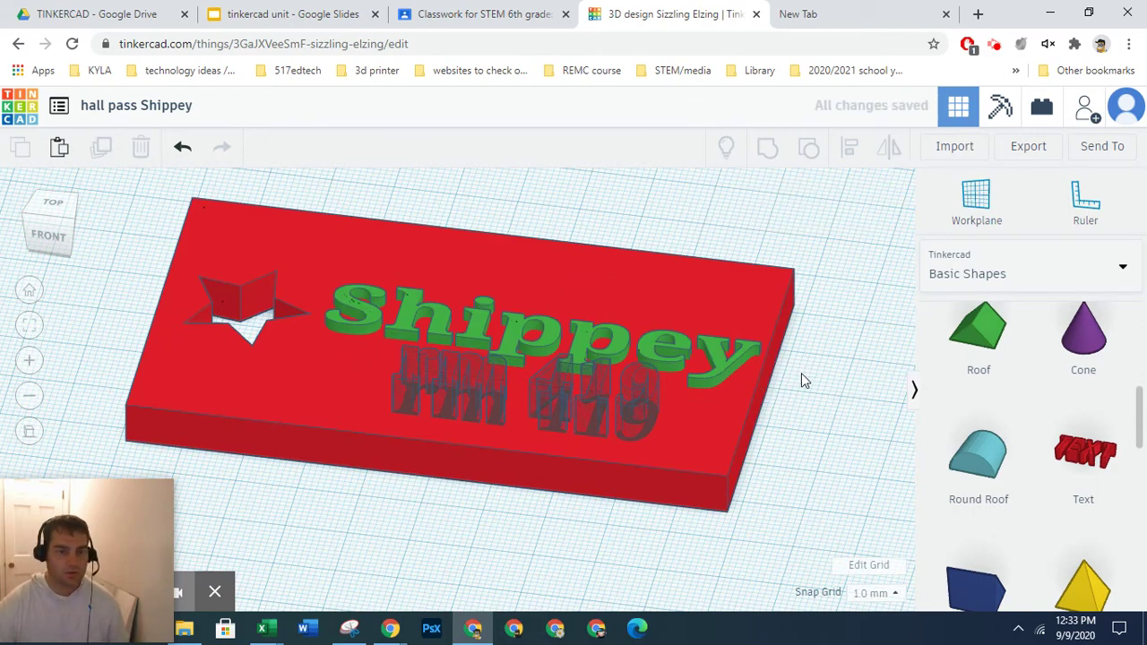
right_drag(801, 372, 621, 345)
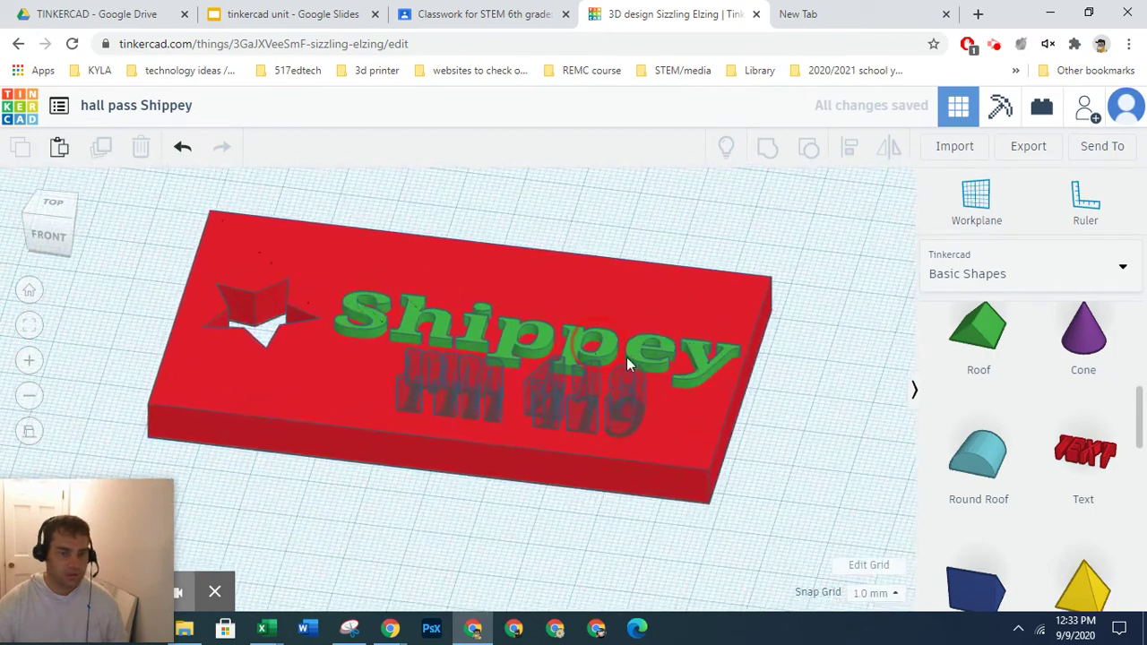
click(626, 356)
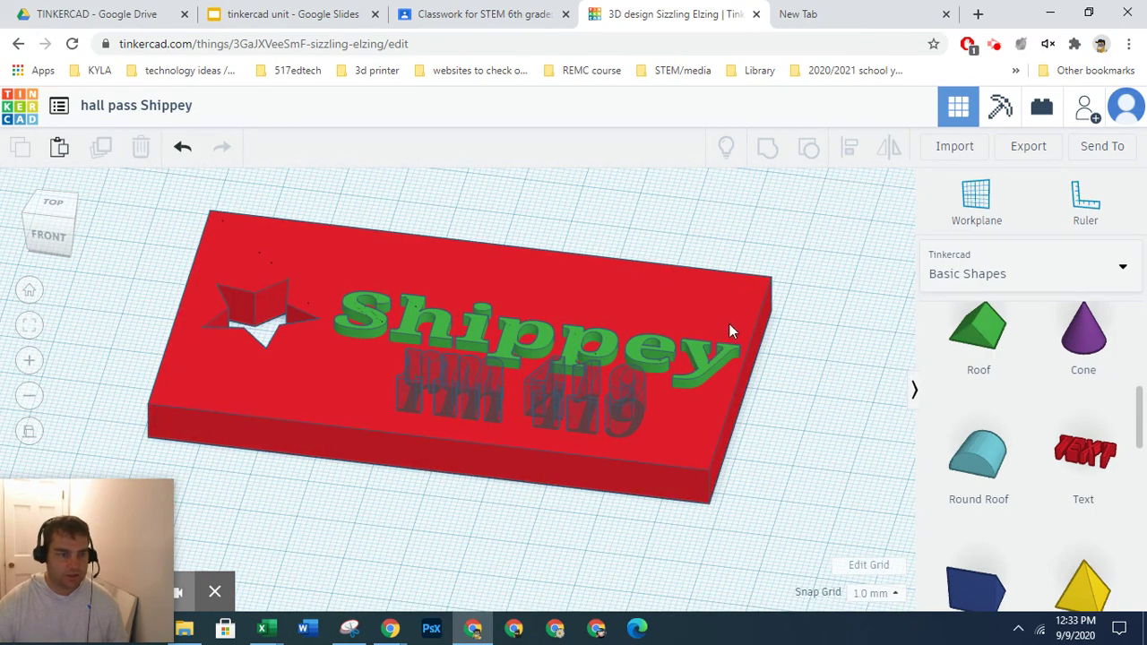
Select the name text and plate and centre them on each other front to back.
click(645, 344)
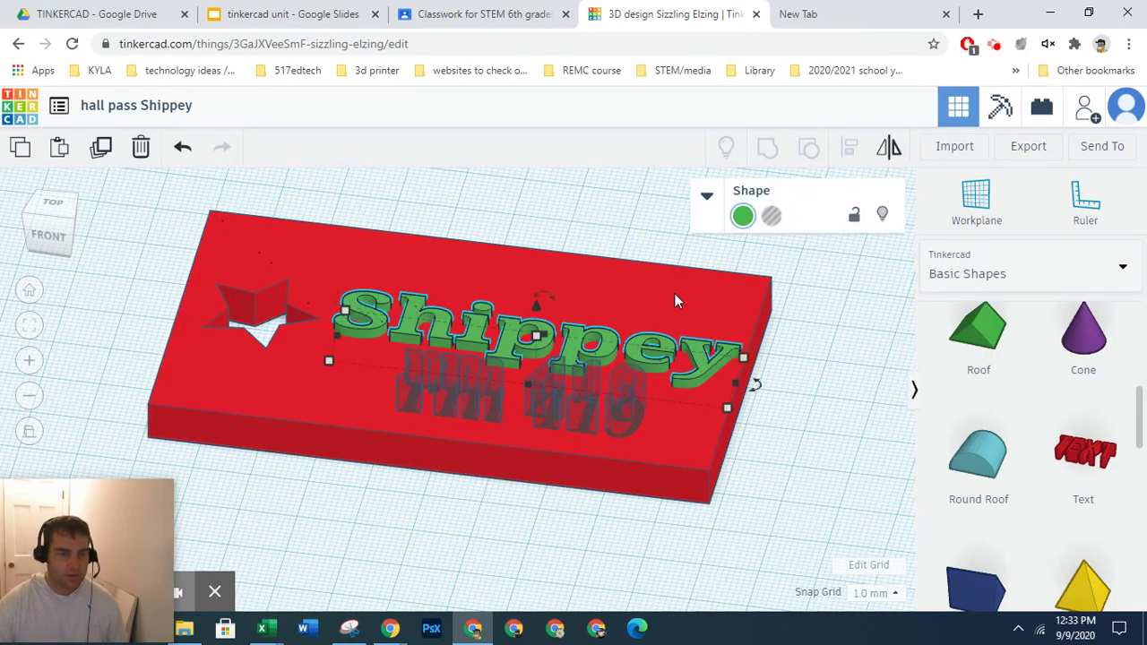
shift+click(674, 300)
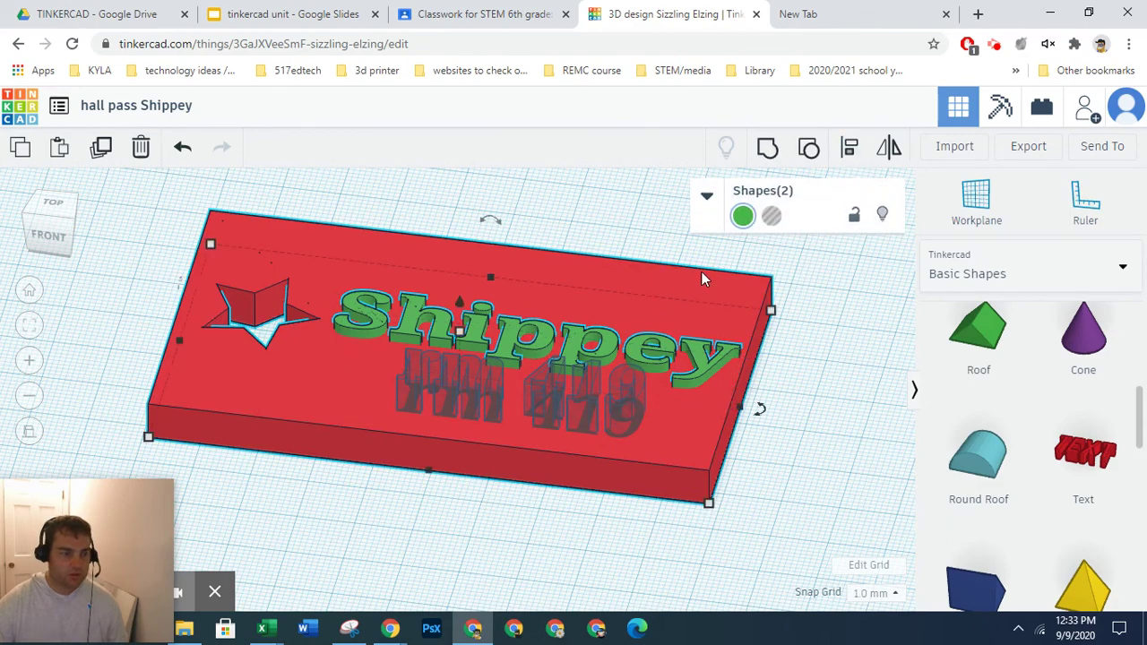
click(848, 148)
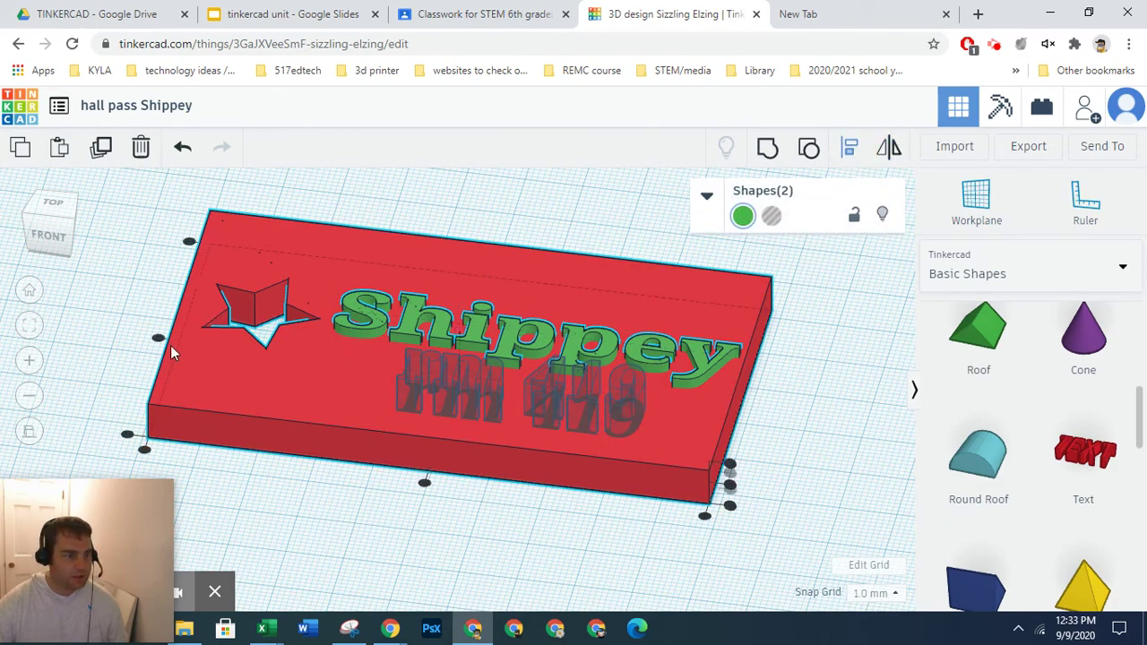
click(159, 339)
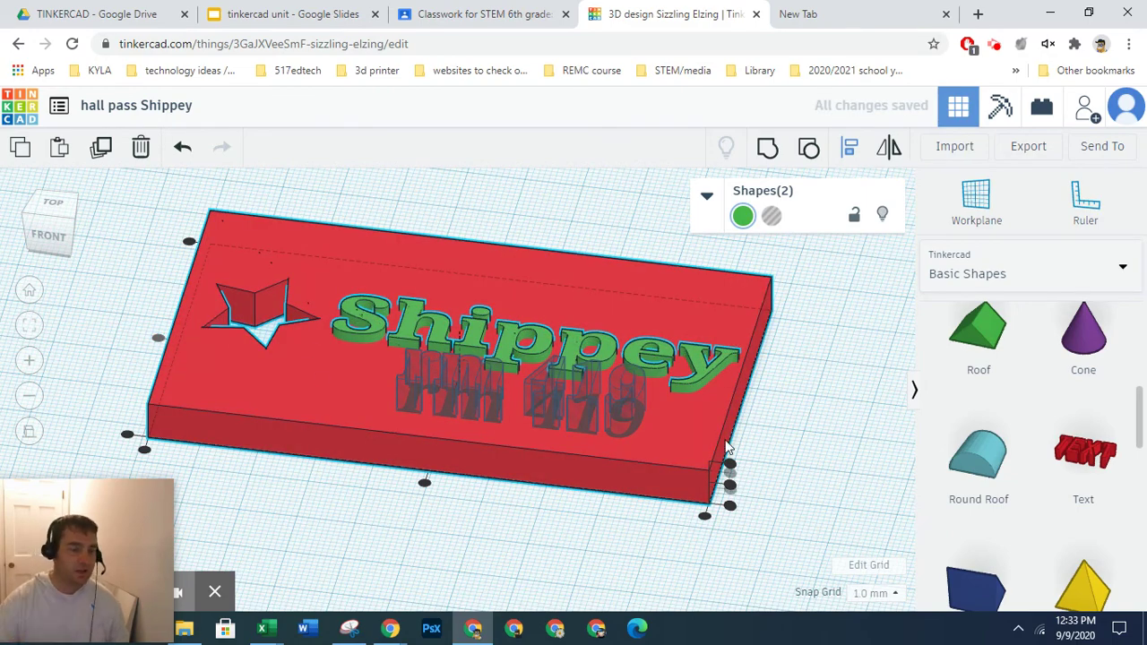
click(800, 408)
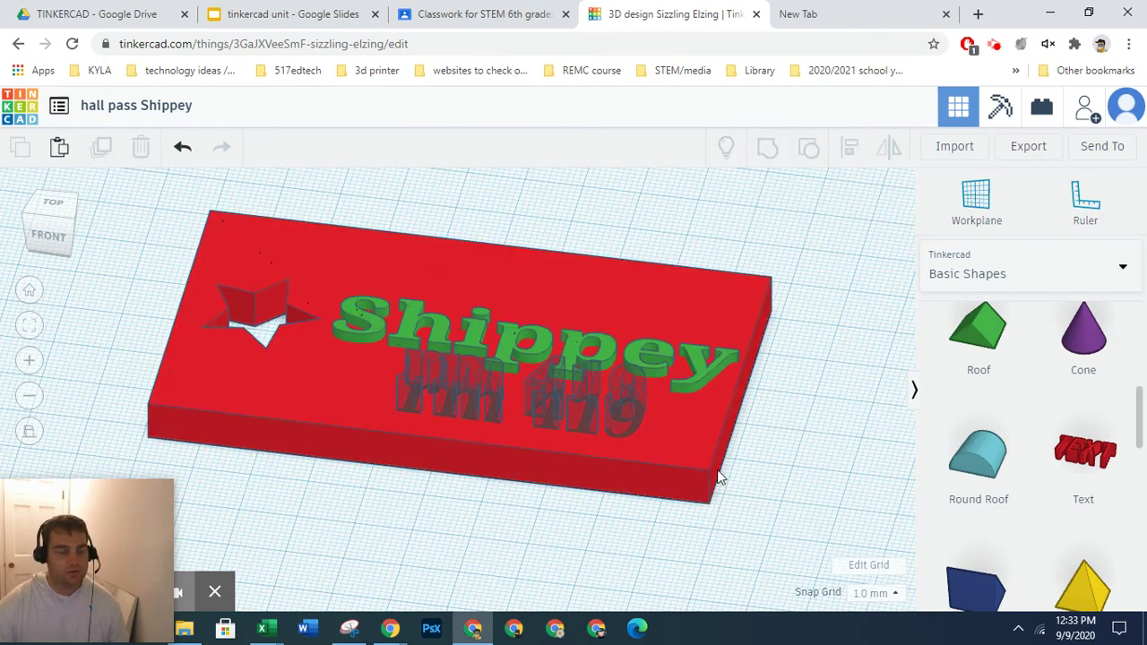
Browse the Basic Shapes library for other shapes that could go on the hall pass.
scroll(698, 475, down, 2)
scroll(698, 477, up, 1)
scroll(697, 477, up, 1)
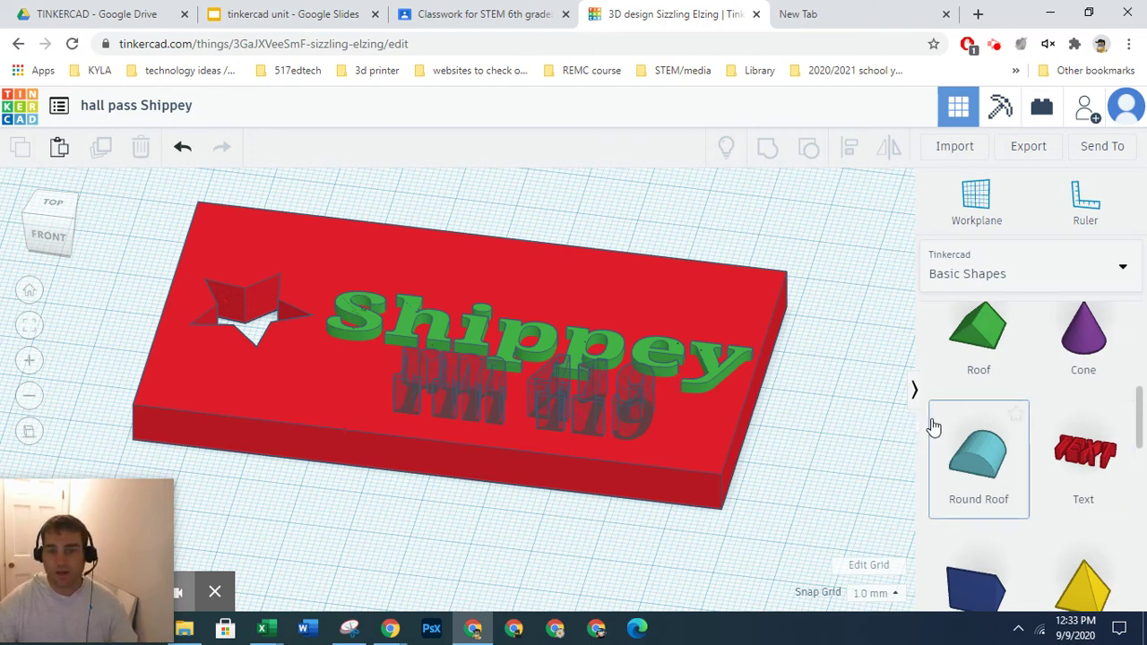
scroll(1019, 519, down, 4)
scroll(1027, 524, down, 4)
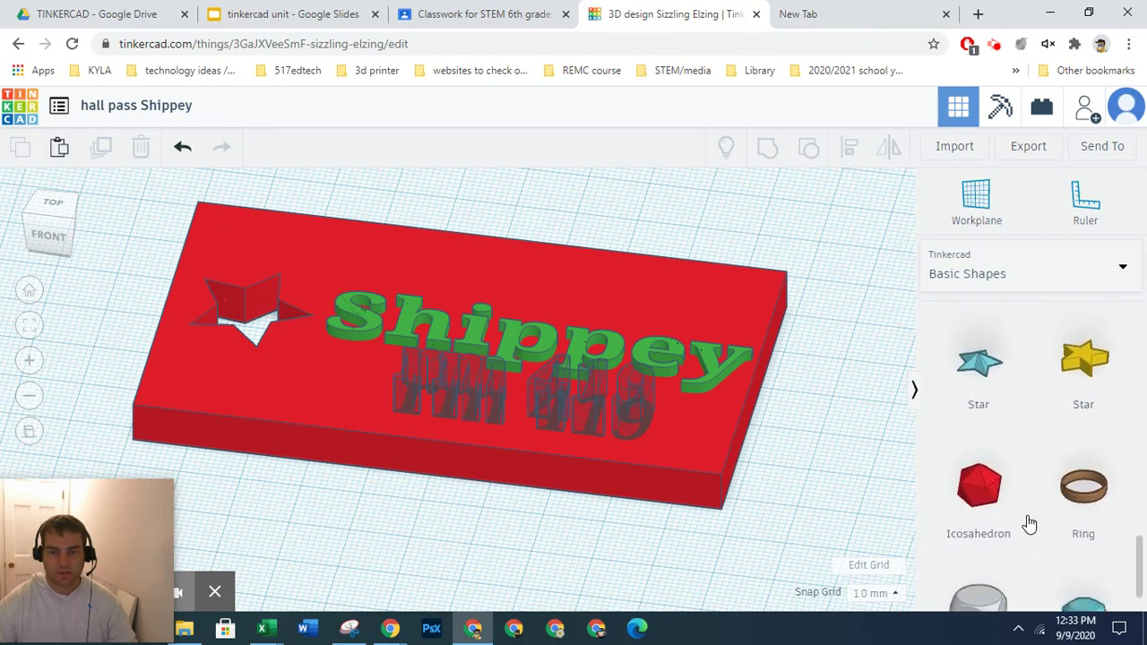
scroll(1027, 524, up, 2)
scroll(1037, 505, down, 2)
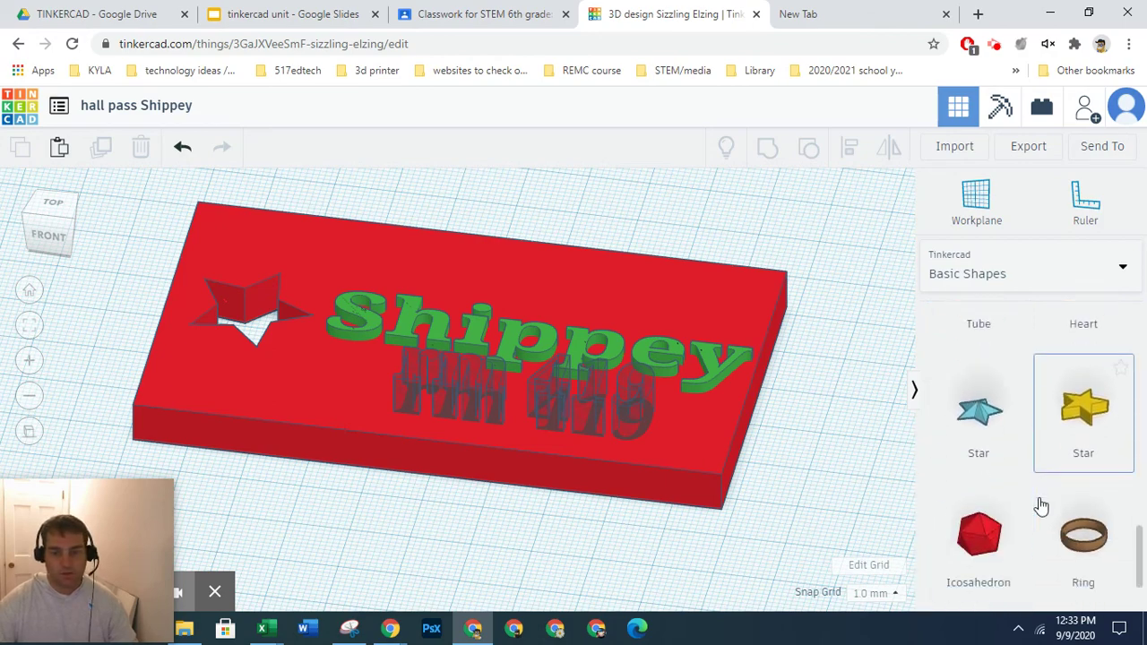
scroll(1075, 519, up, 3)
scroll(1078, 525, up, 8)
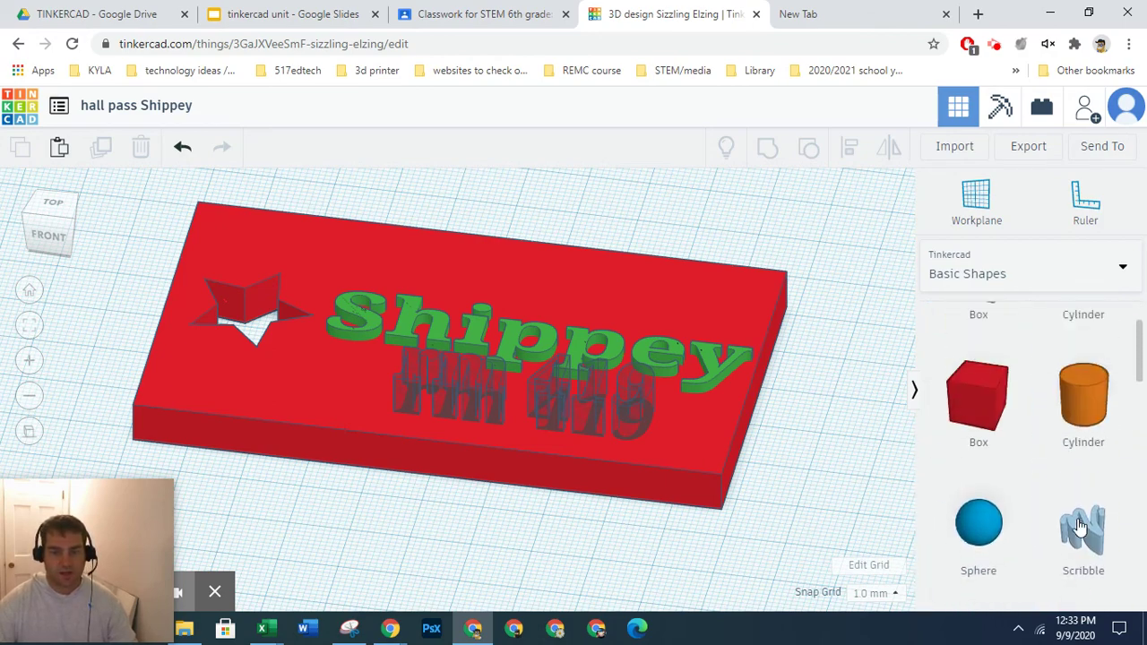
scroll(1078, 531, down, 4)
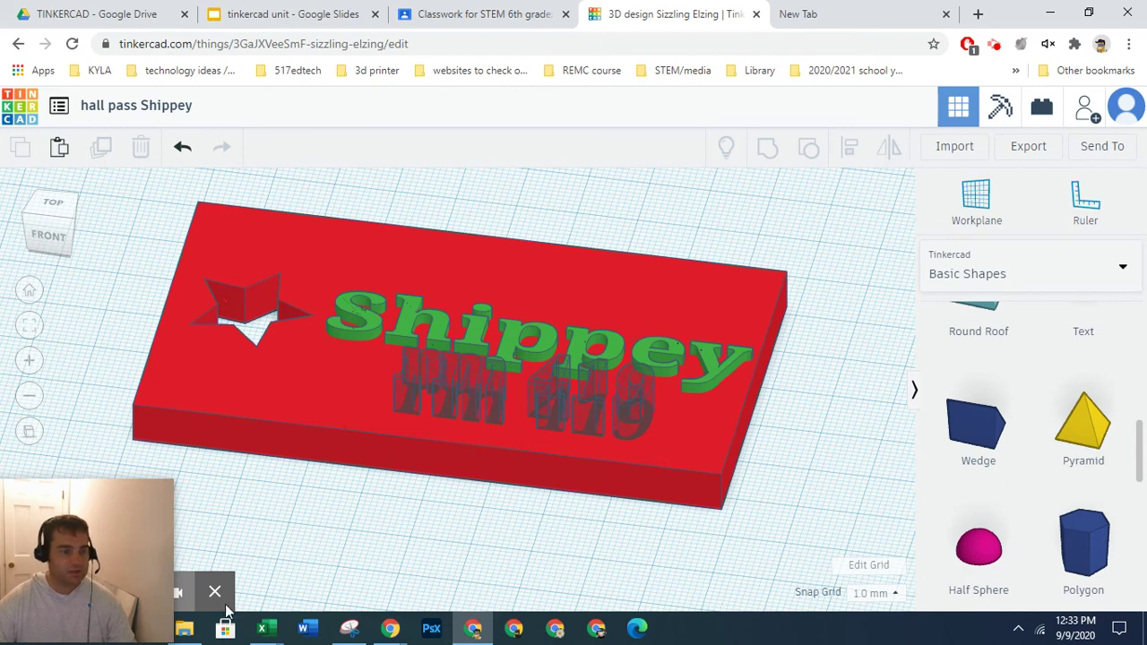
mouse_move(100, 601)
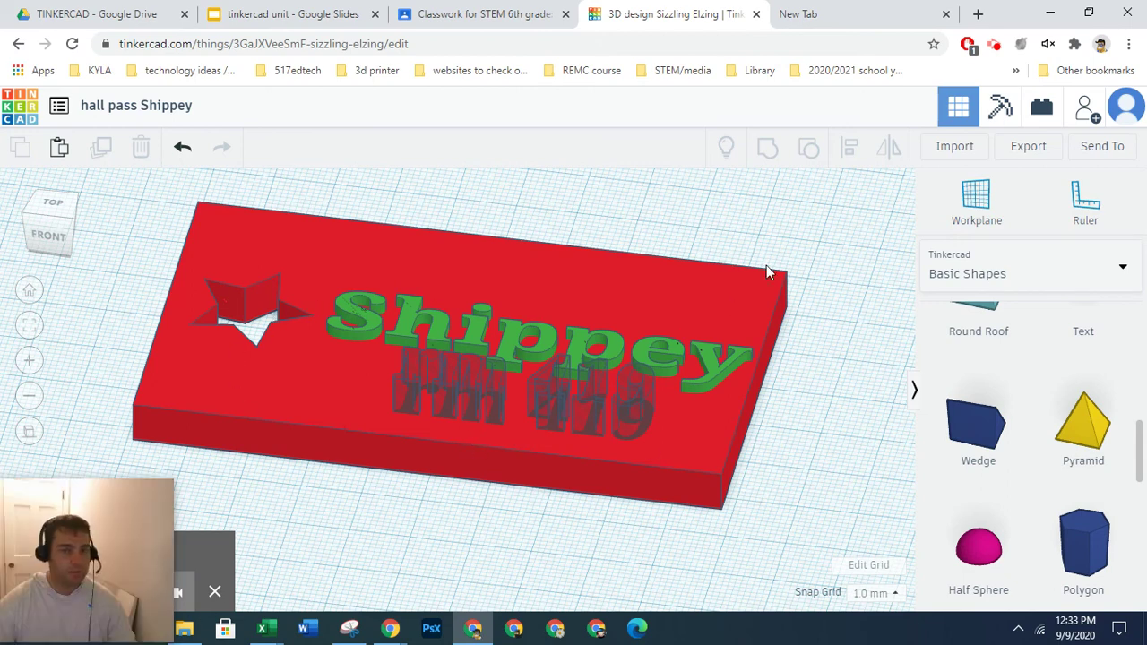
click(995, 45)
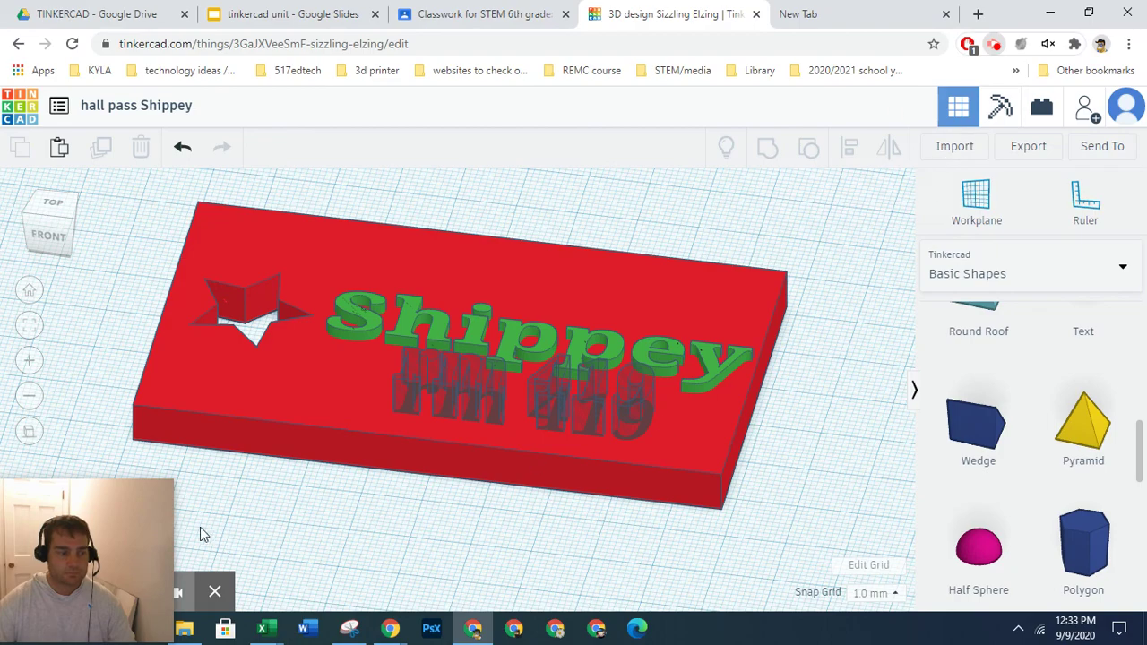